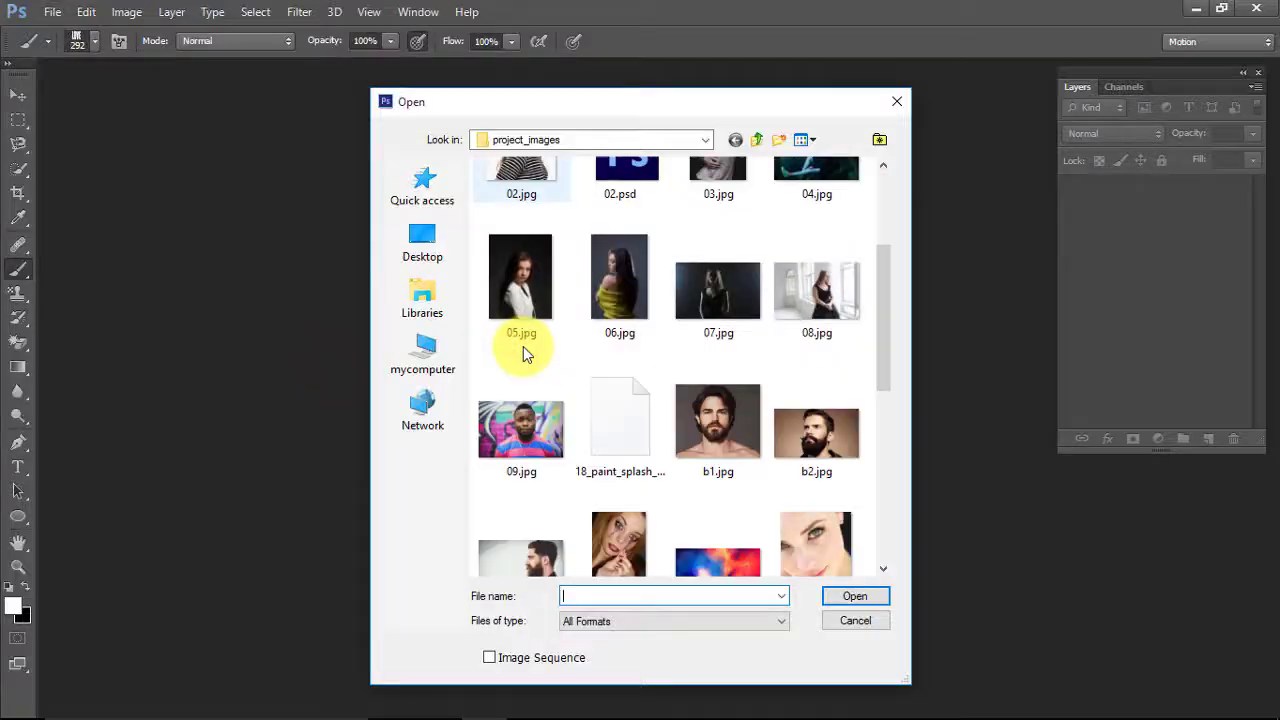
- Open the 05.jpg portrait and float it in its own document window
{"action": "left_click", "coordinate": [520, 300]}
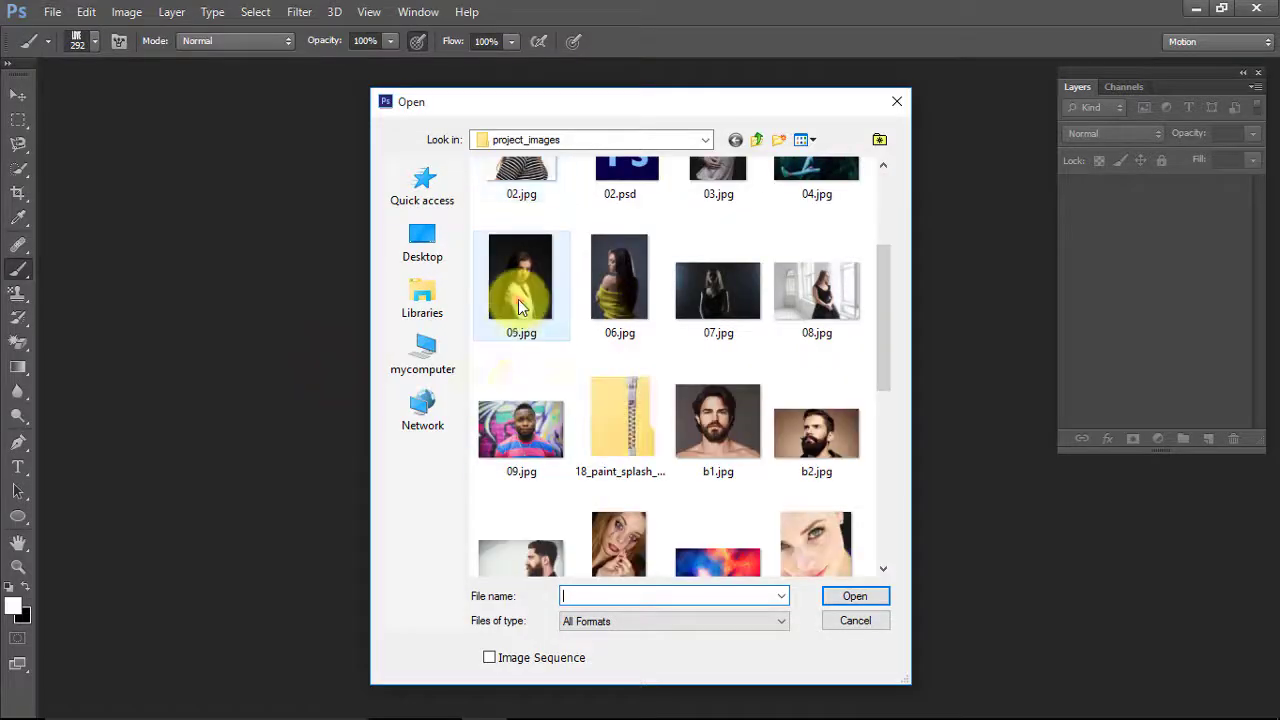
{"action": "left_click", "coordinate": [852, 595]}
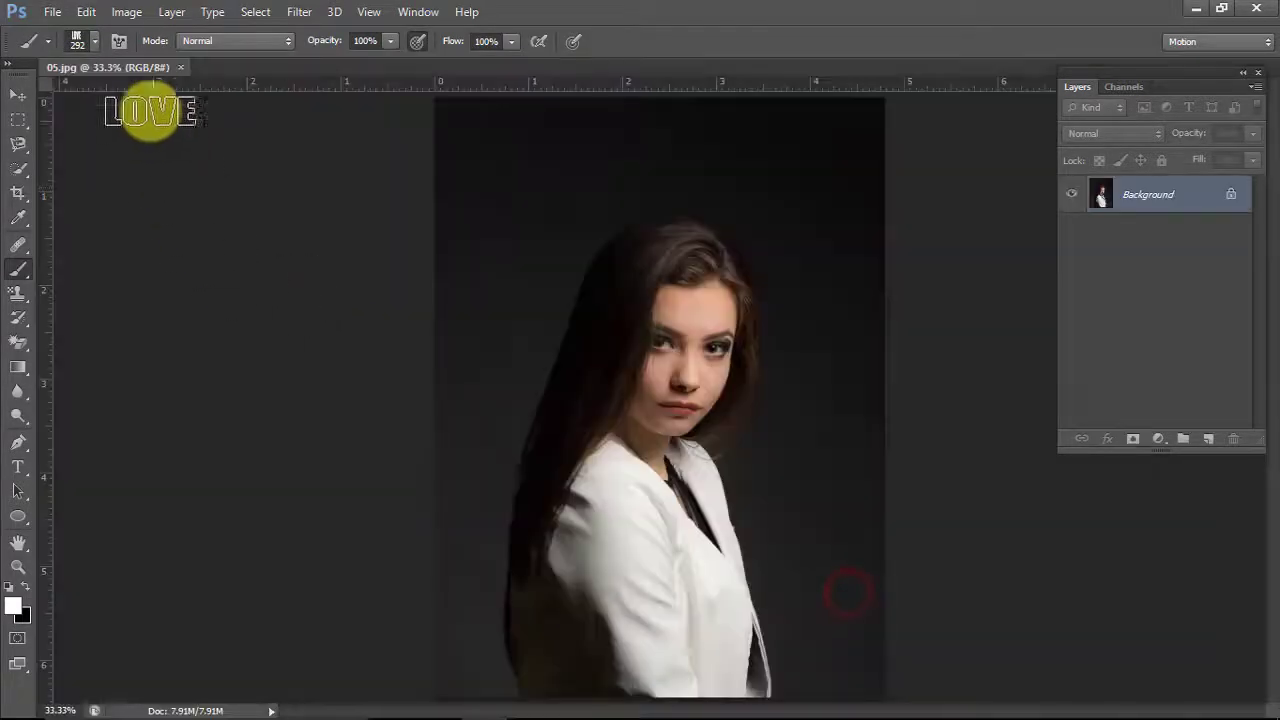
{"action": "left_click_drag", "start_coordinate": [133, 71], "coordinate": [159, 77]}
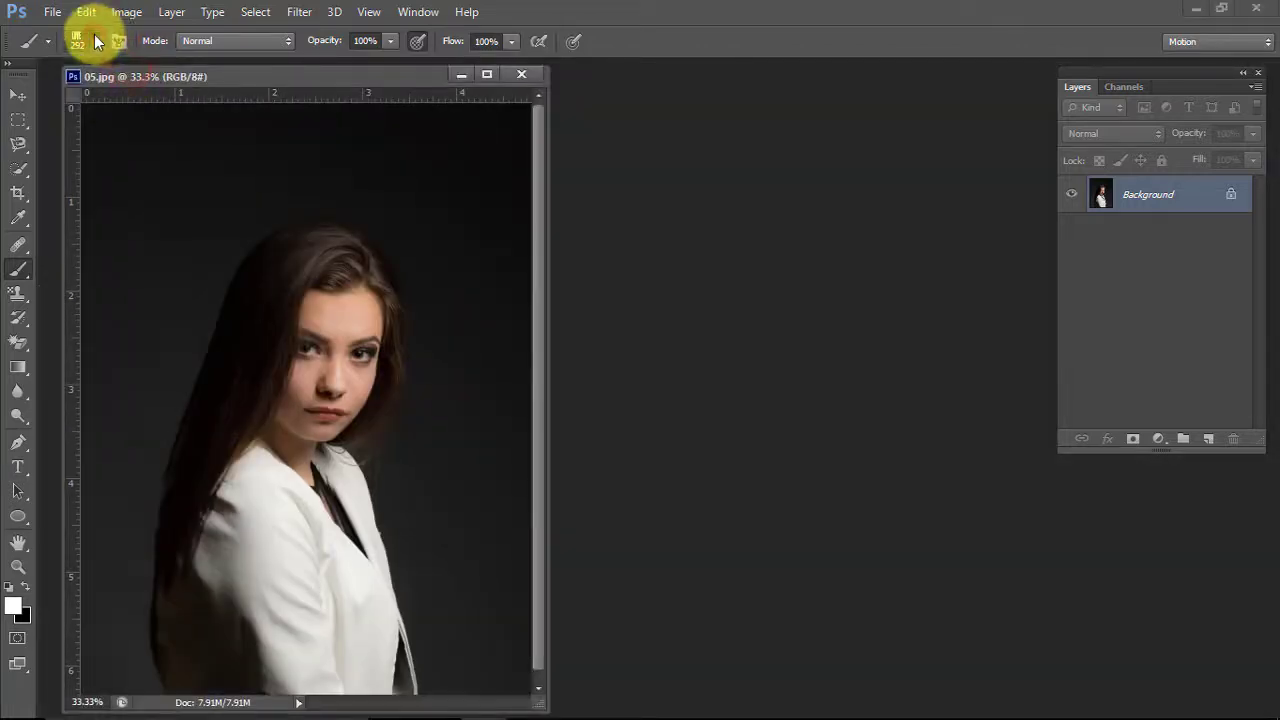
{"action": "left_click", "coordinate": [94, 40]}
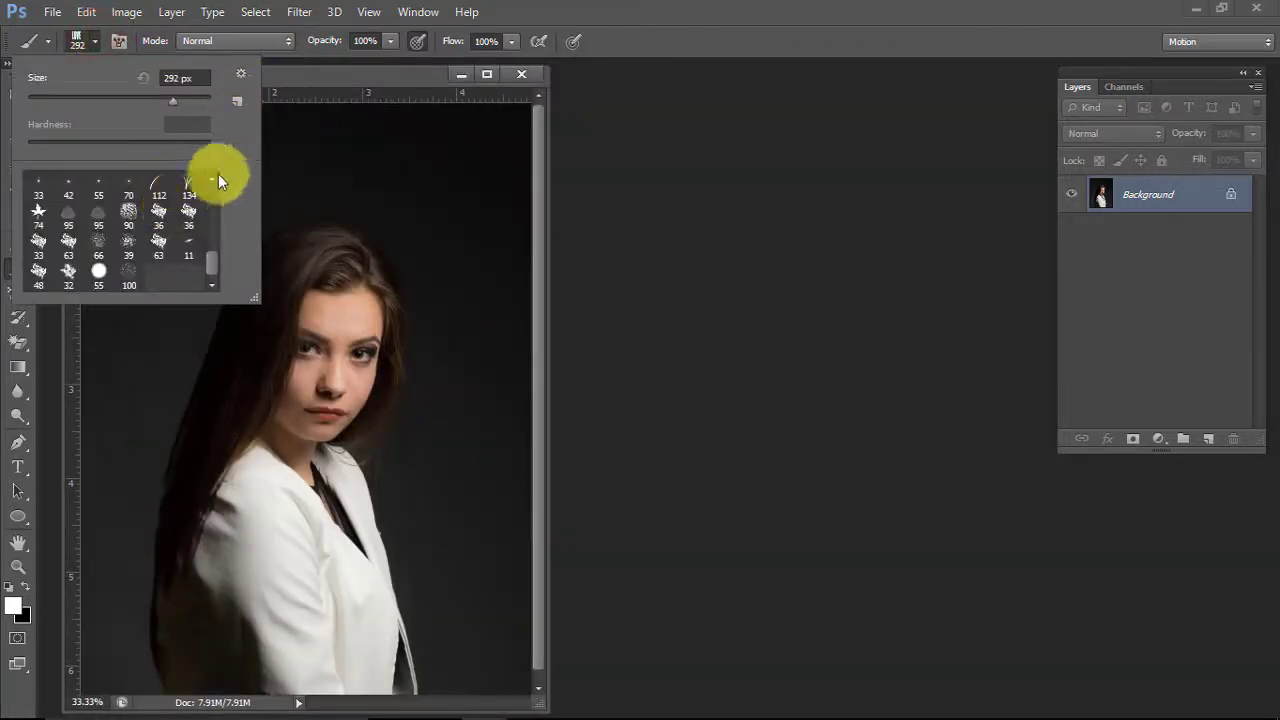
{"action": "left_click", "coordinate": [310, 86]}
{"action": "left_click_drag", "start_coordinate": [311, 86], "coordinate": [391, 80]}
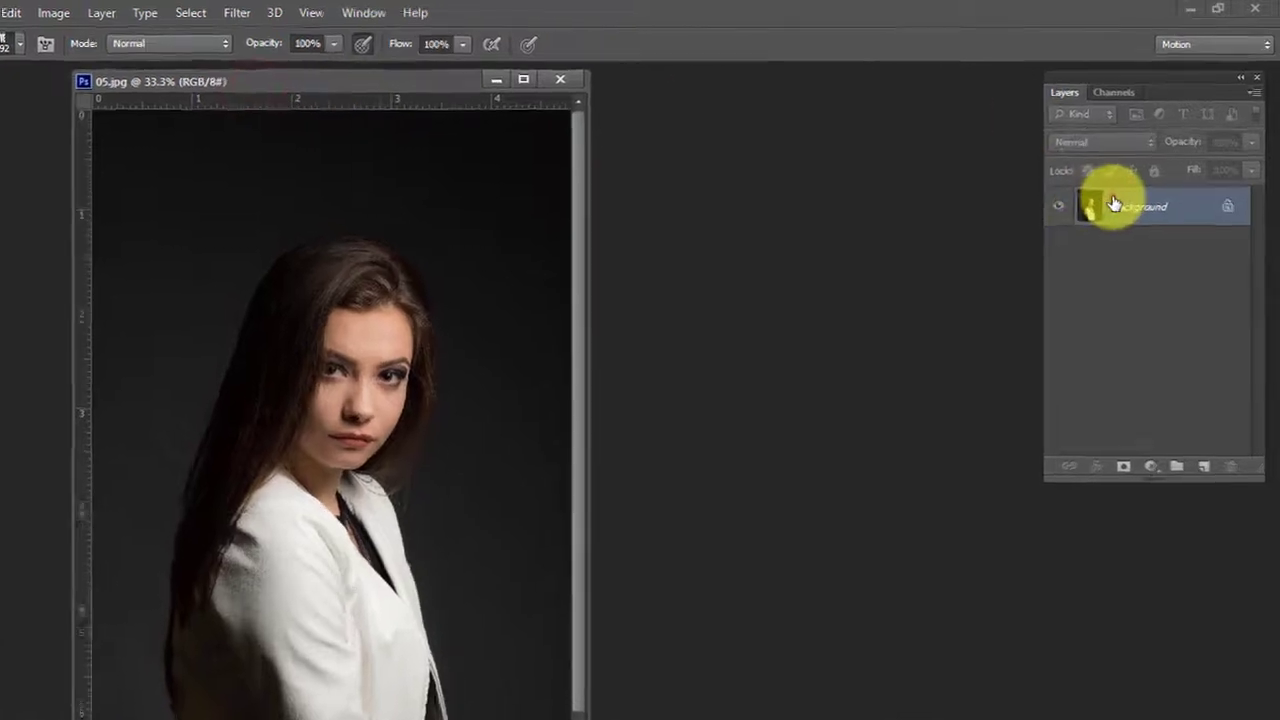
- Convert the locked Background of 05.jpg into an editable Layer 0
{"action": "double_click", "coordinate": [1113, 204]}
{"action": "left_click", "coordinate": [686, 274]}
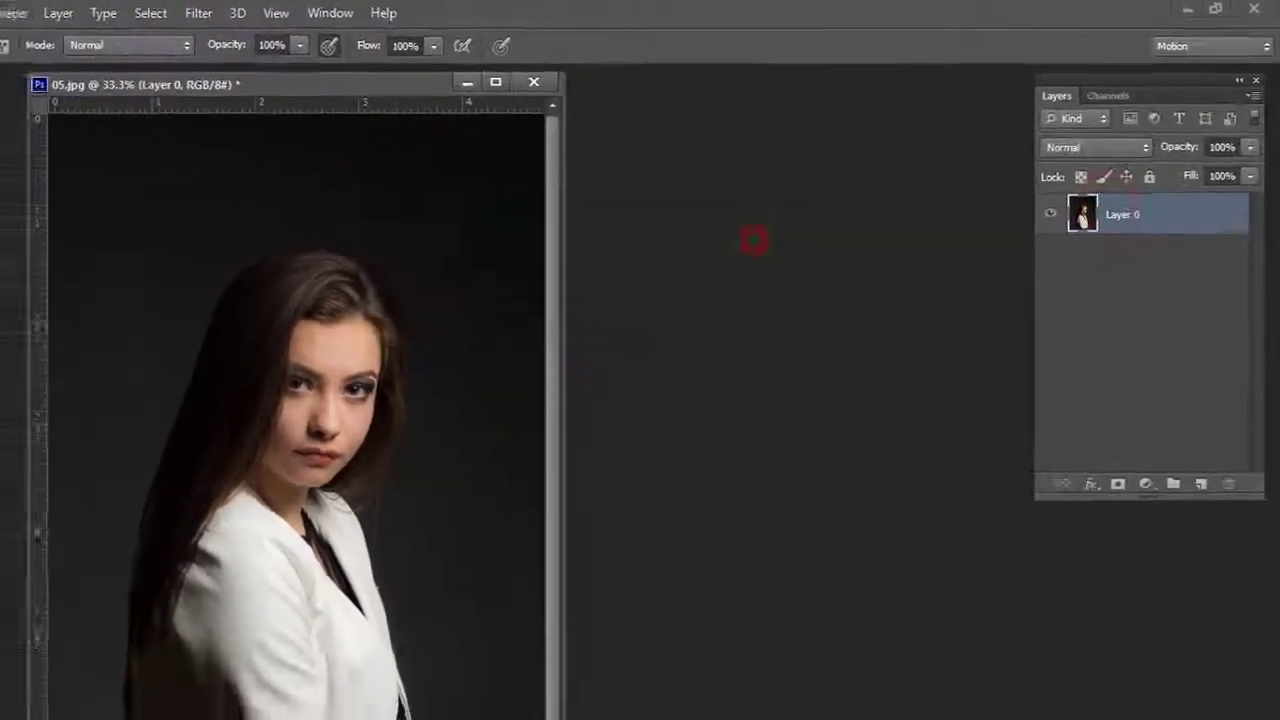
{"action": "left_click", "coordinate": [18, 95]}
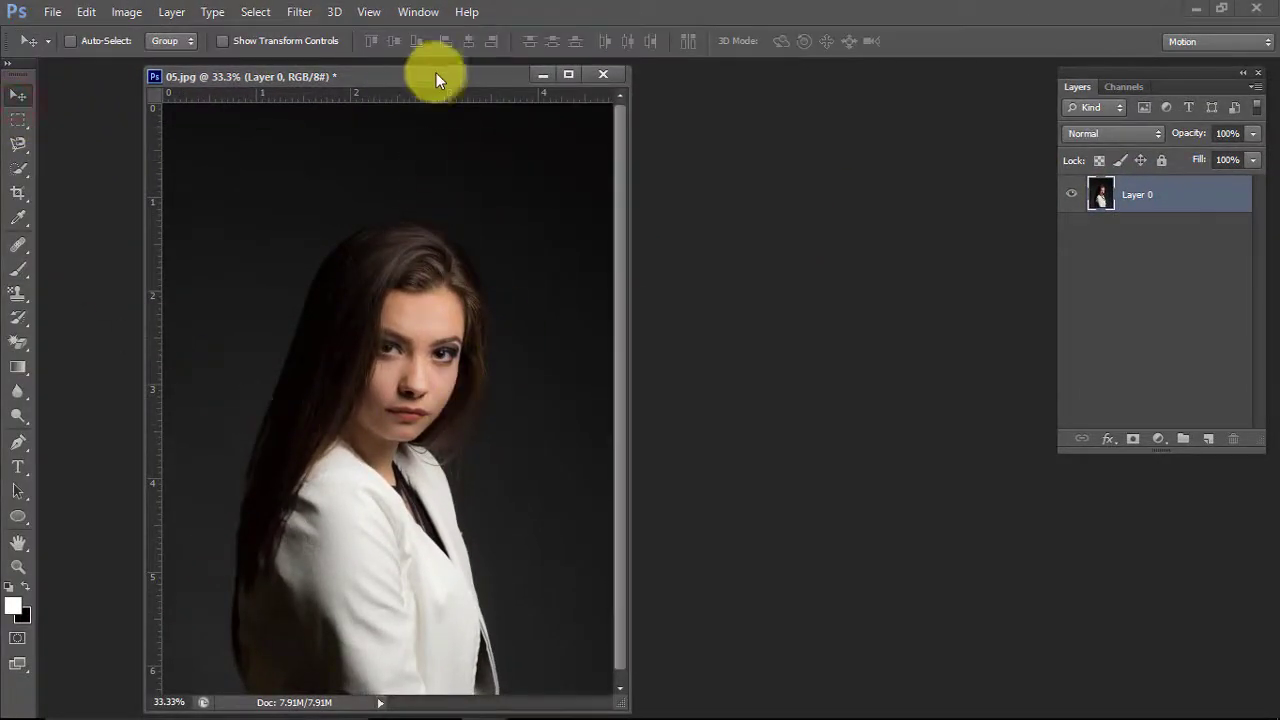
{"action": "left_click_drag", "start_coordinate": [463, 74], "coordinate": [466, 76]}
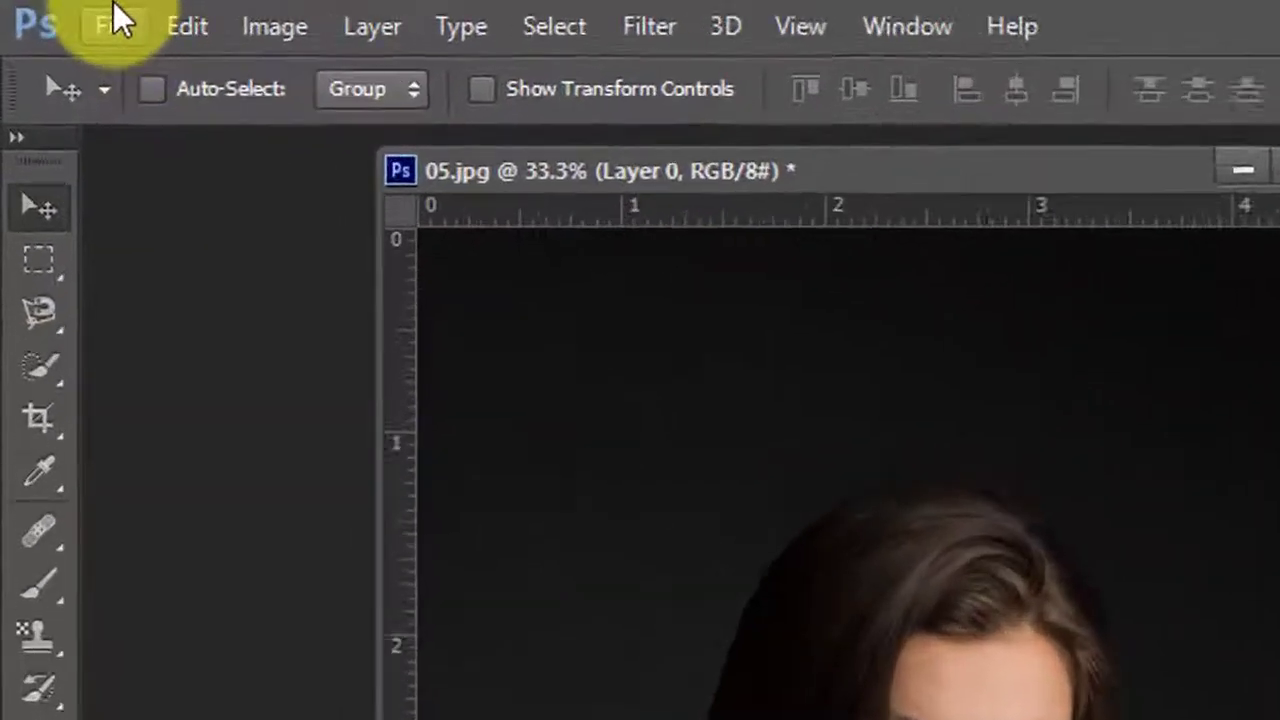
- Create a floating 1280×720 white document and unlock its background as Layer 0
{"action": "left_click", "coordinate": [64, 14]}
{"action": "left_click", "coordinate": [96, 41]}
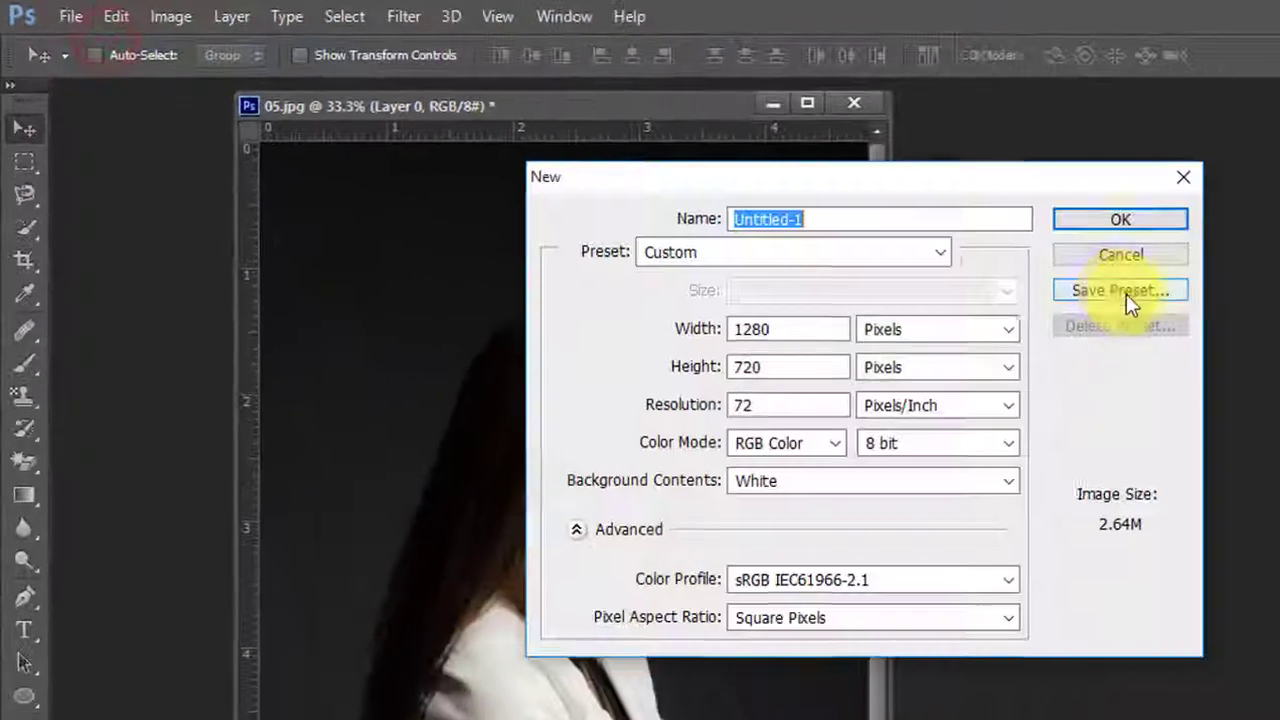
{"action": "left_click", "coordinate": [1063, 221]}
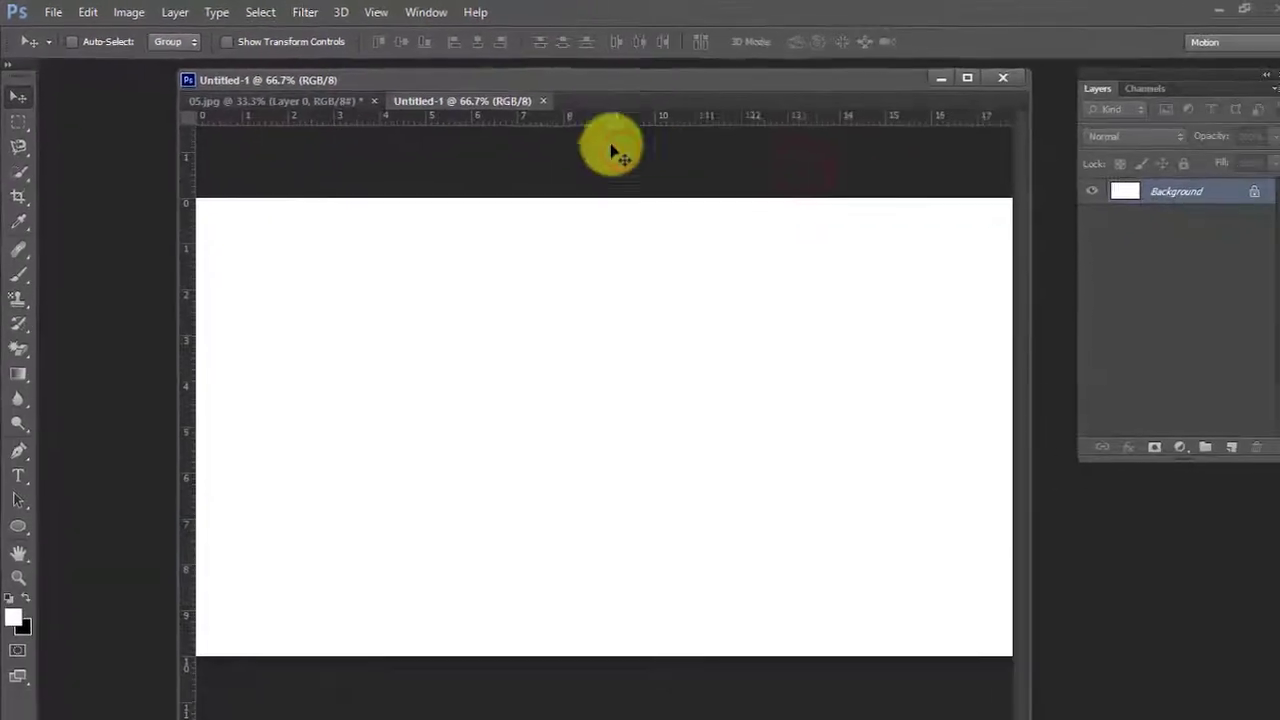
{"action": "left_click_drag", "start_coordinate": [491, 100], "coordinate": [500, 150]}
{"action": "double_click", "coordinate": [1170, 192]}
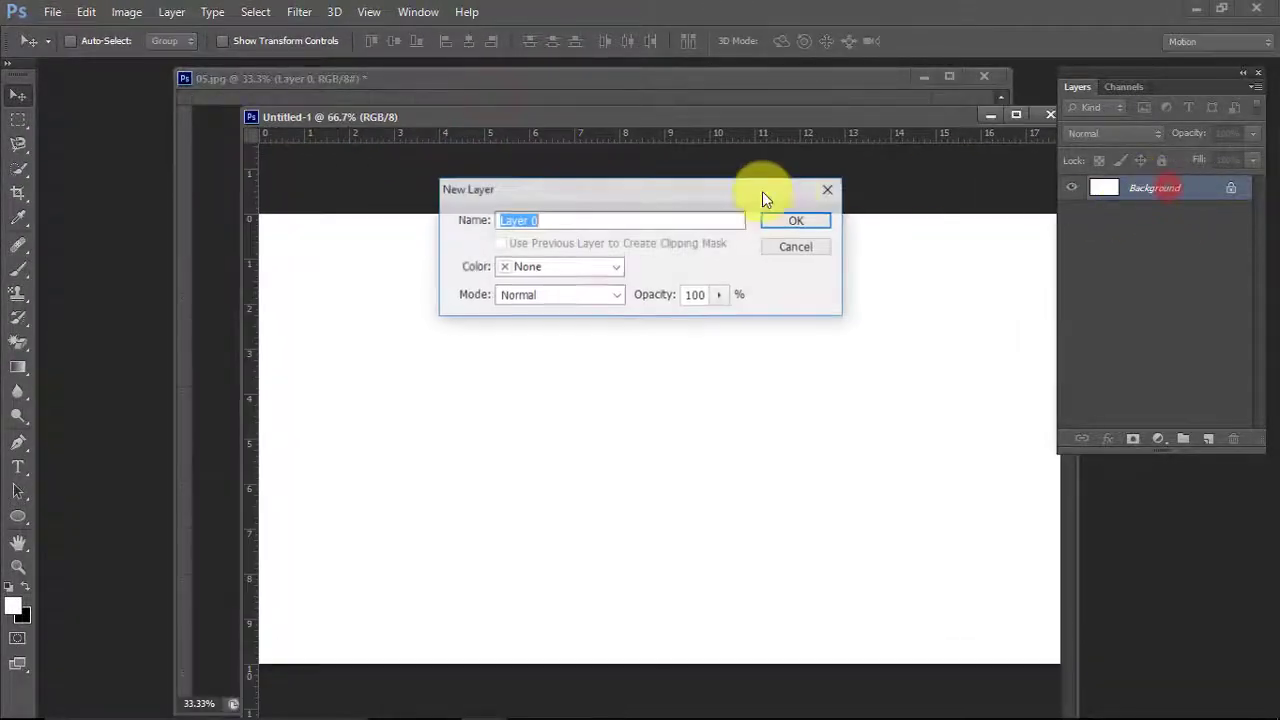
{"action": "left_click", "coordinate": [797, 220]}
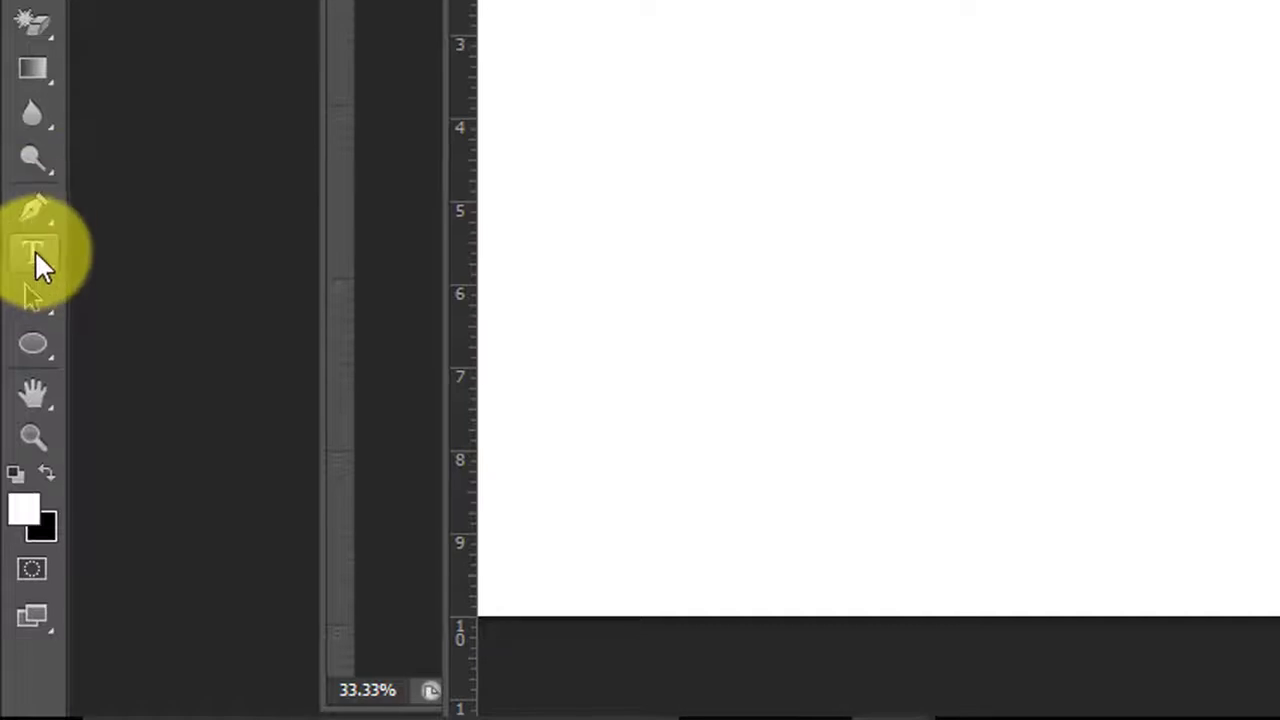
- Start a new black Impact 72 pt text layer on the canvas
{"action": "left_click", "coordinate": [33, 262]}
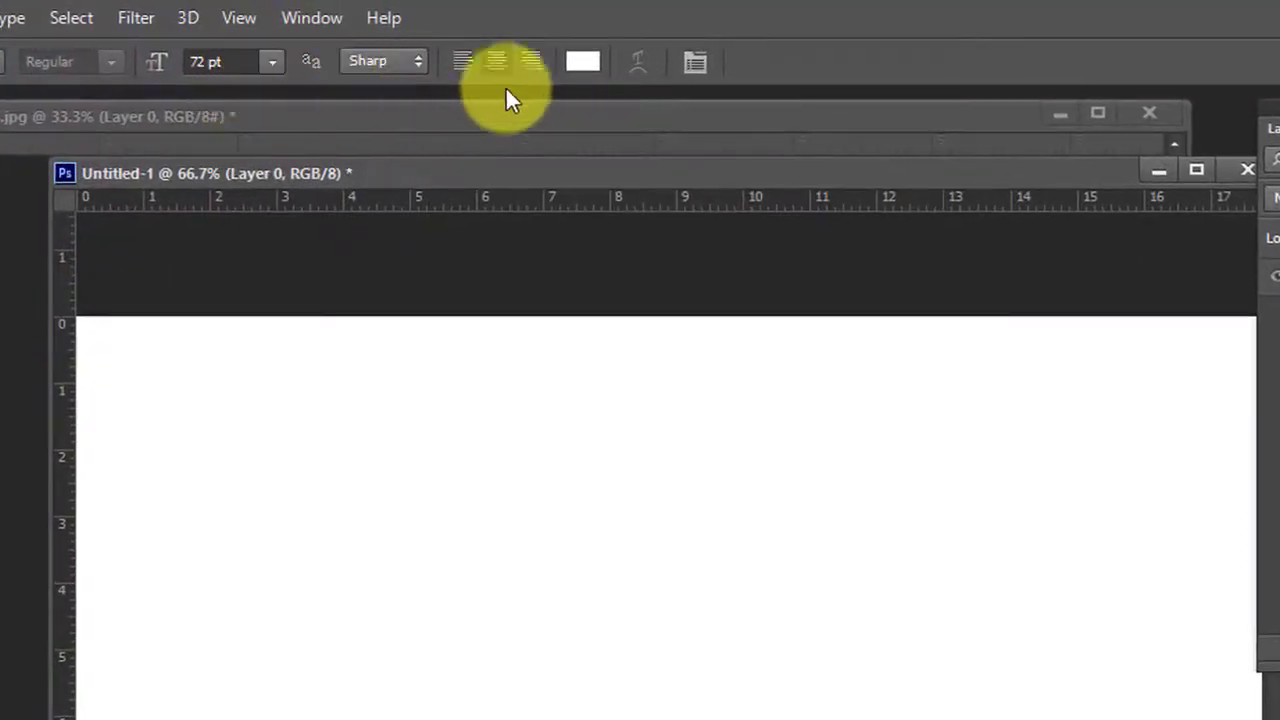
{"action": "left_click", "coordinate": [587, 56]}
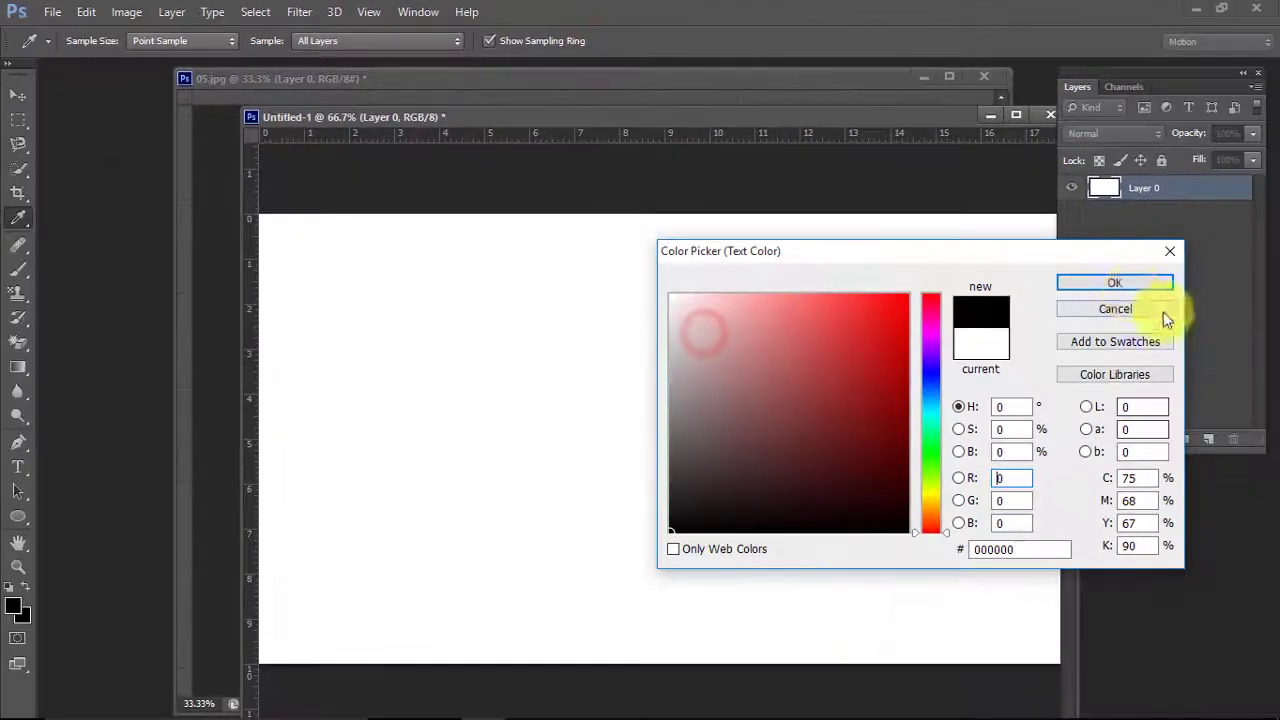
{"action": "left_click", "coordinate": [1118, 284]}
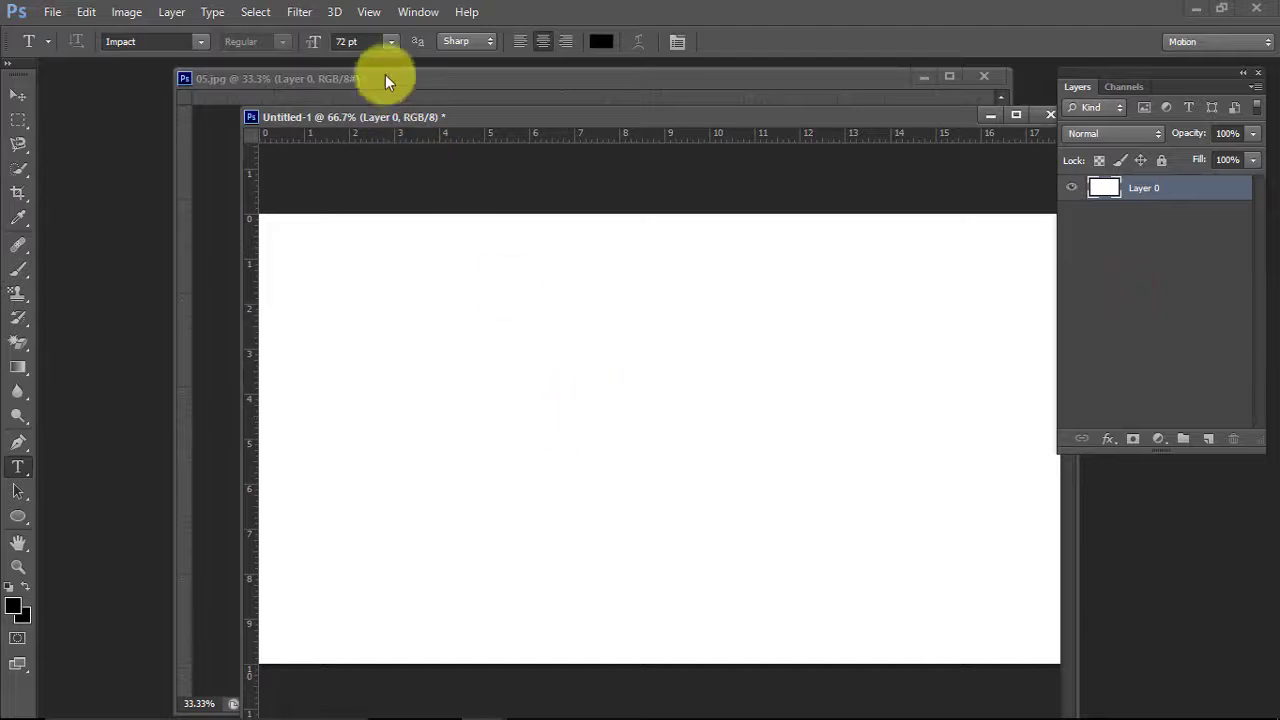
{"action": "left_click", "coordinate": [569, 416]}
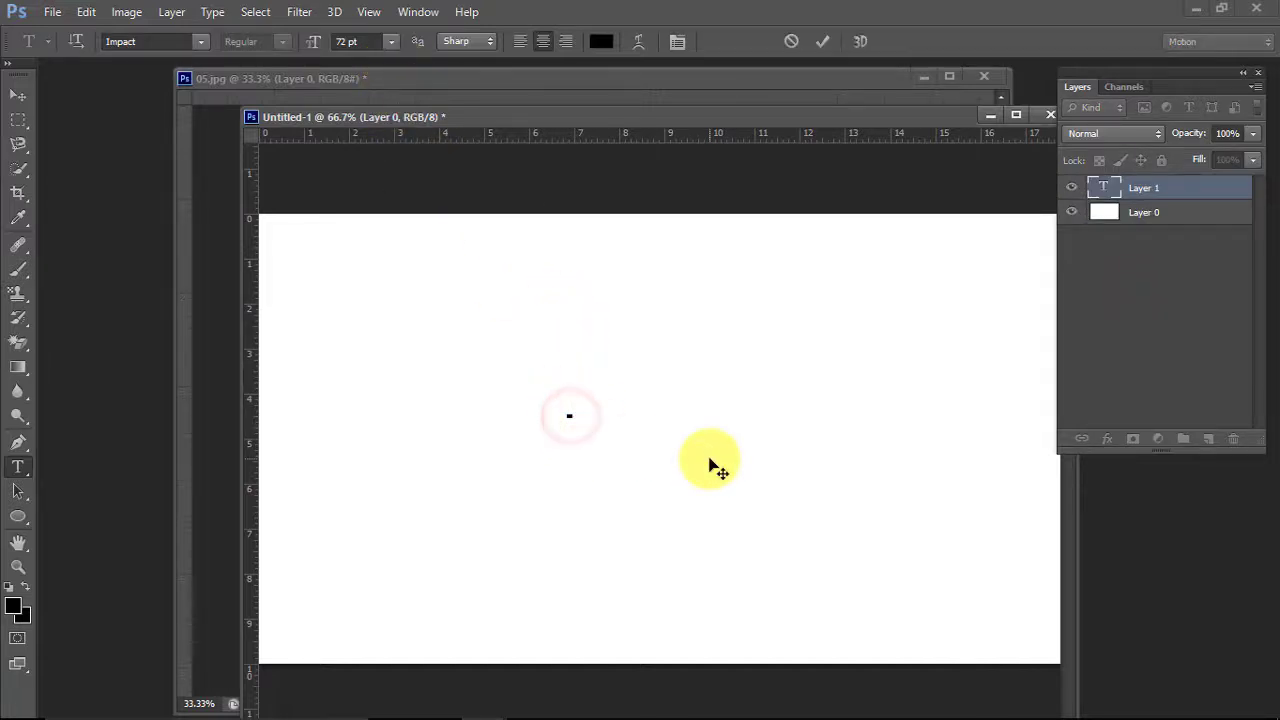
- Type the words 'FALL IN LOVE' and commit the text
{"action": "type", "text": "FA"}
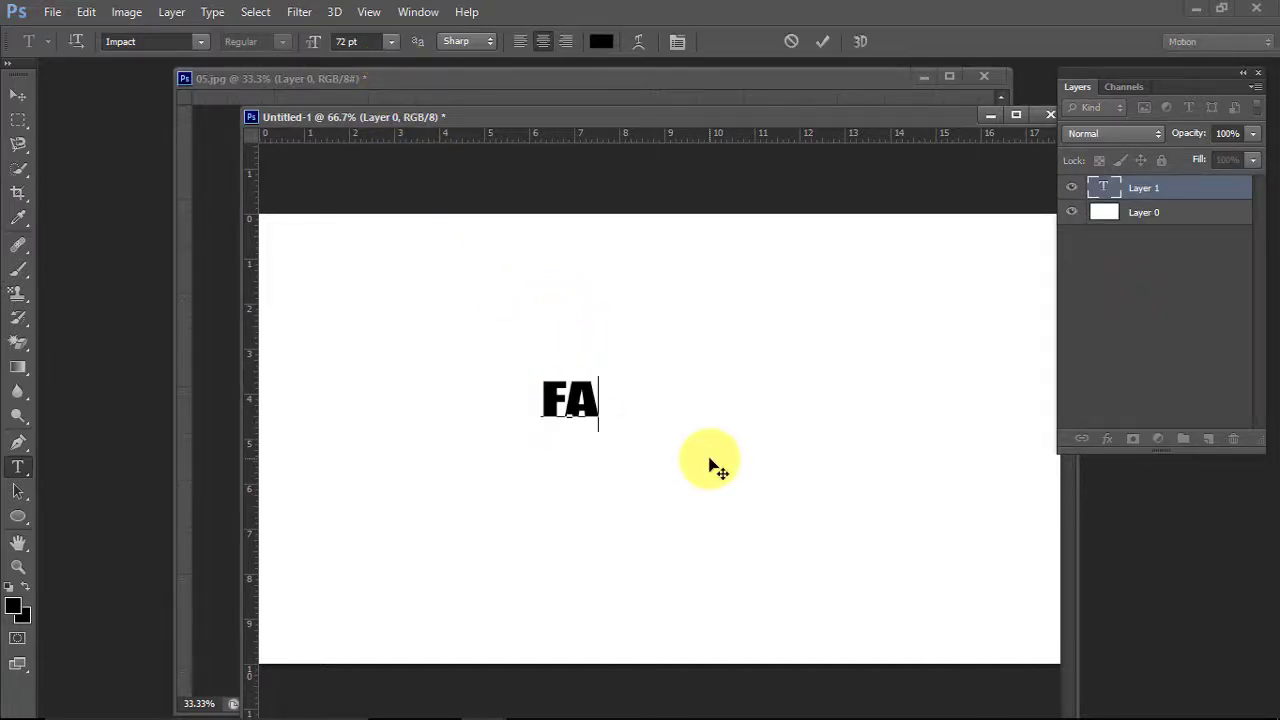
{"action": "type", "text": "LLA"}
{"action": "key", "text": "BackSpace"}
{"action": "type", "text": "IN"}
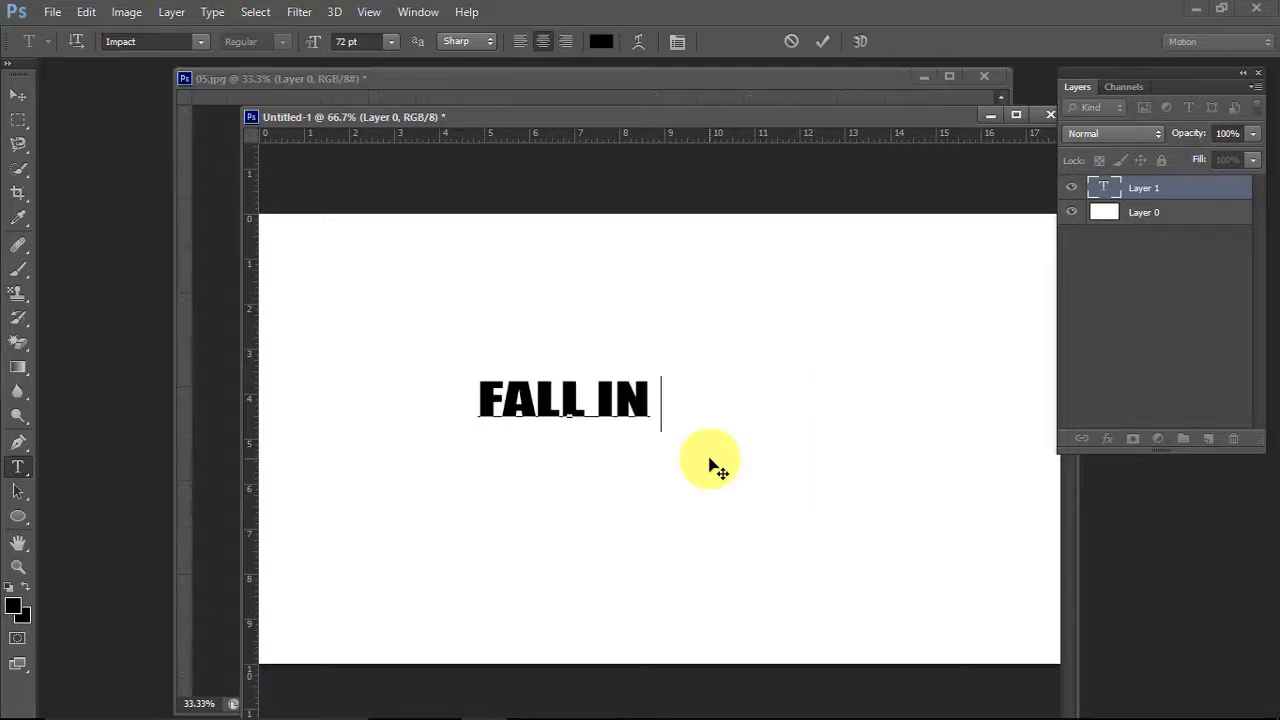
{"action": "type", "text": " LOVE"}
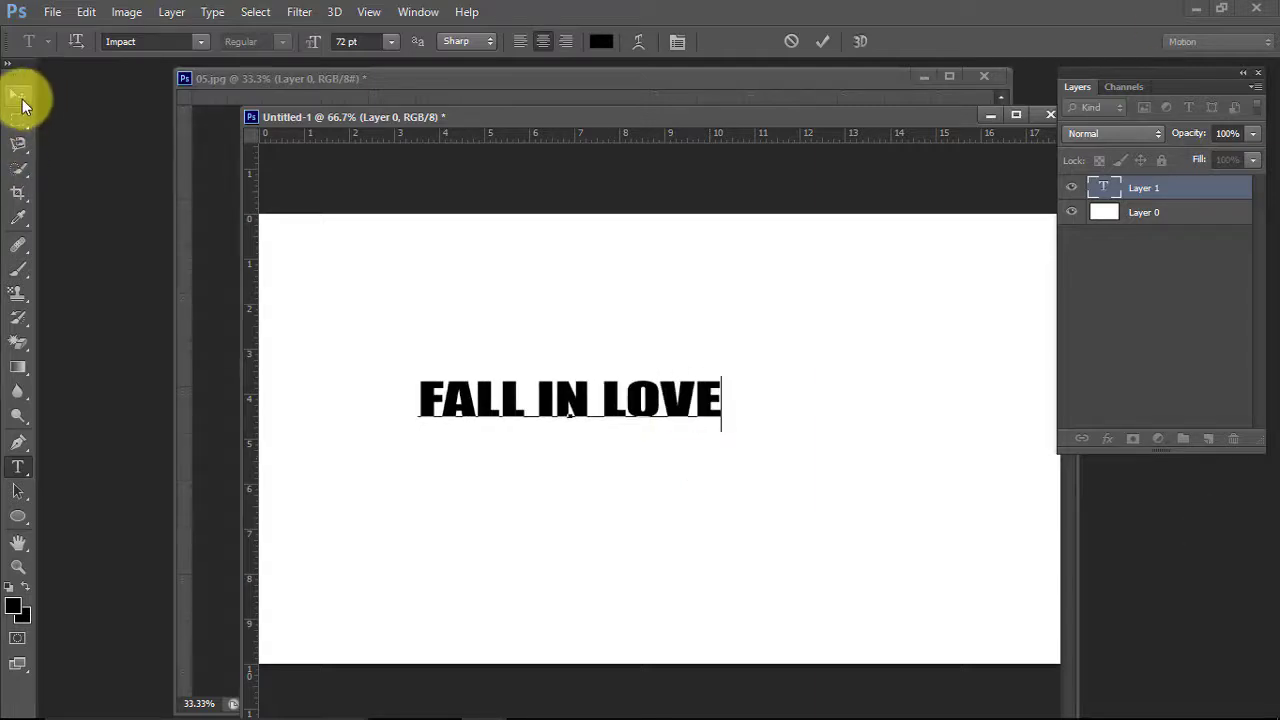
{"action": "left_click", "coordinate": [18, 96]}
- Enlarge the text to about 113% and move it near the canvas centre
{"action": "key", "text": "ctrl+t"}
{"action": "mouse_move", "coordinate": [723, 414]}
{"action": "left_mouse_down"}
{"action": "mouse_move", "coordinate": [800, 420]}
{"action": "mouse_move", "coordinate": [856, 394]}
{"action": "left_mouse_up"}
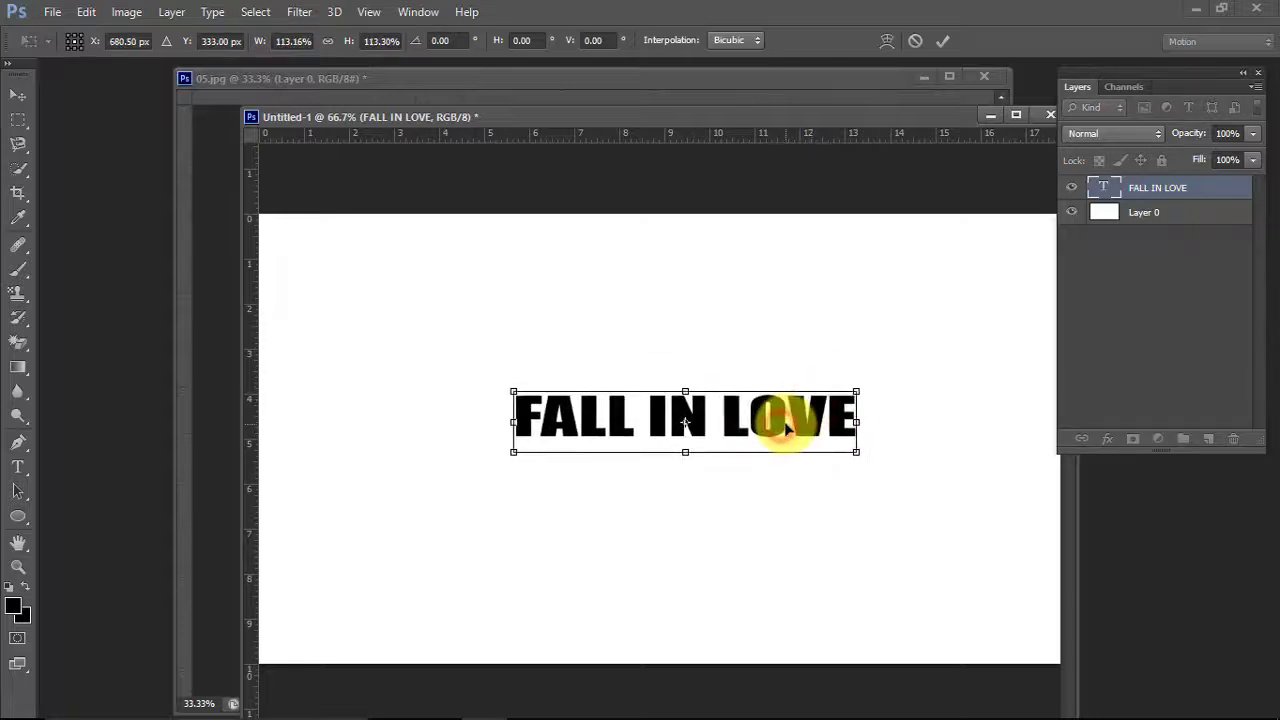
{"action": "key", "text": "Return"}
{"action": "left_click_drag", "start_coordinate": [603, 126], "coordinate": [498, 126]}
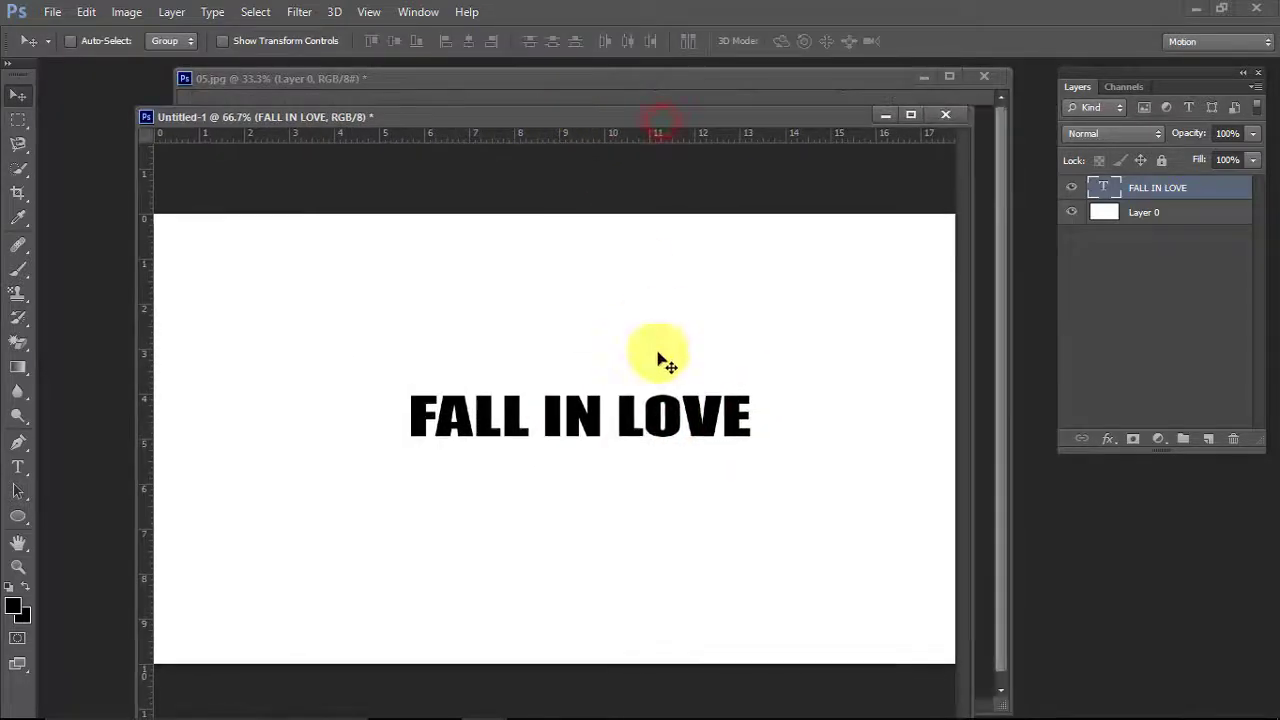
{"action": "right_click", "coordinate": [632, 410]}
{"action": "mouse_move", "coordinate": [651, 423]}
{"action": "left_mouse_down"}
{"action": "mouse_move", "coordinate": [683, 425]}
{"action": "mouse_move", "coordinate": [670, 445]}
{"action": "left_mouse_up"}
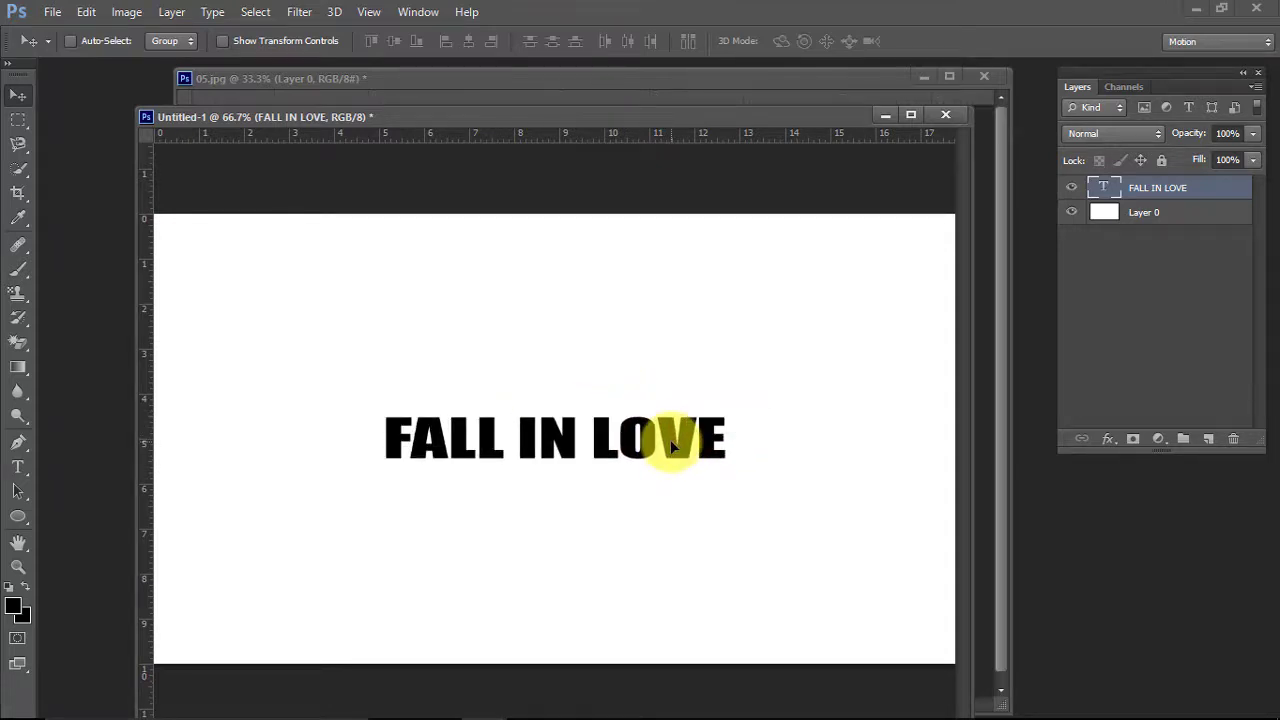
{"action": "left_click", "coordinate": [88, 14]}
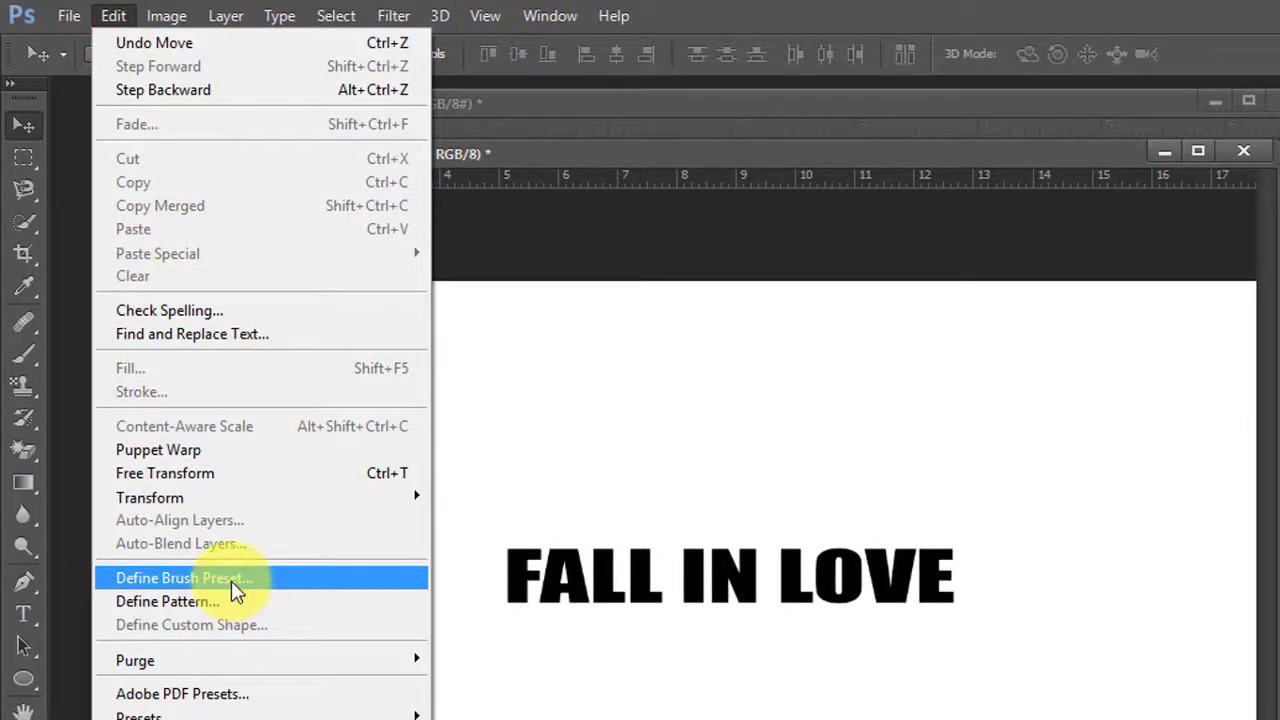
- Define the FALL IN LOVE text as a 543 px brush, then close Untitled-1 unsaved
{"action": "left_click", "coordinate": [235, 585]}
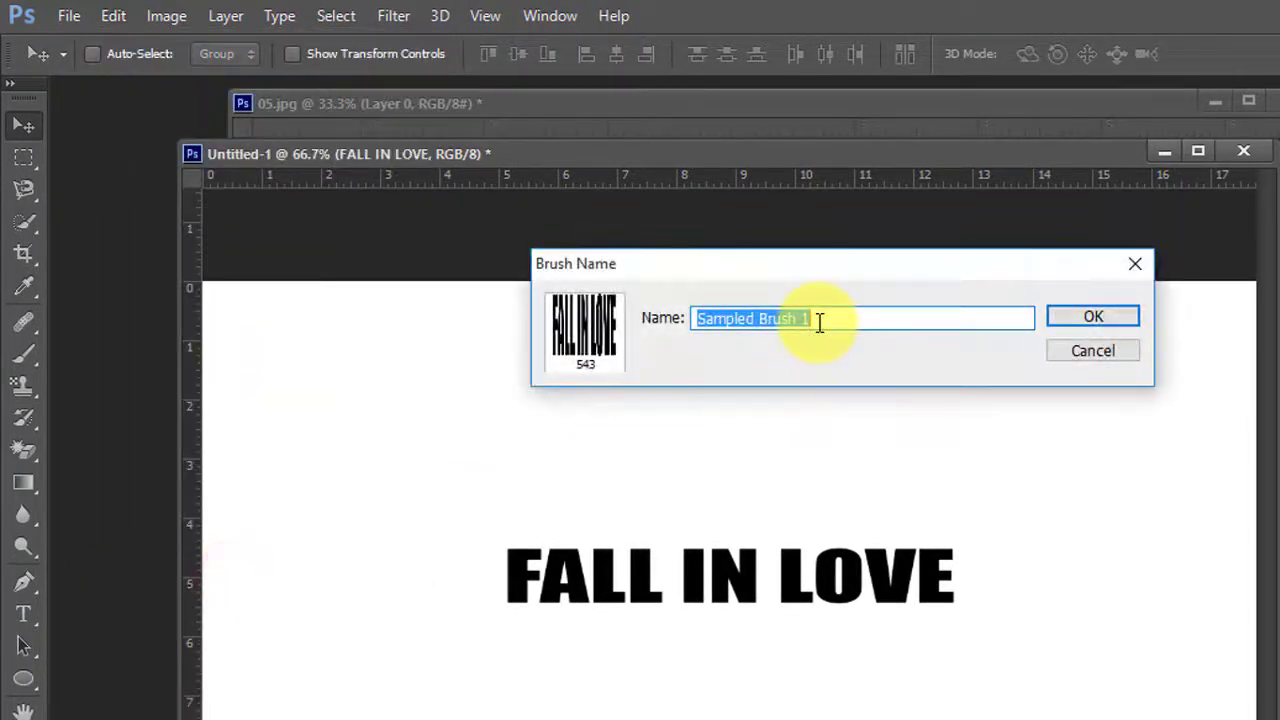
{"action": "type", "text": "bur"}
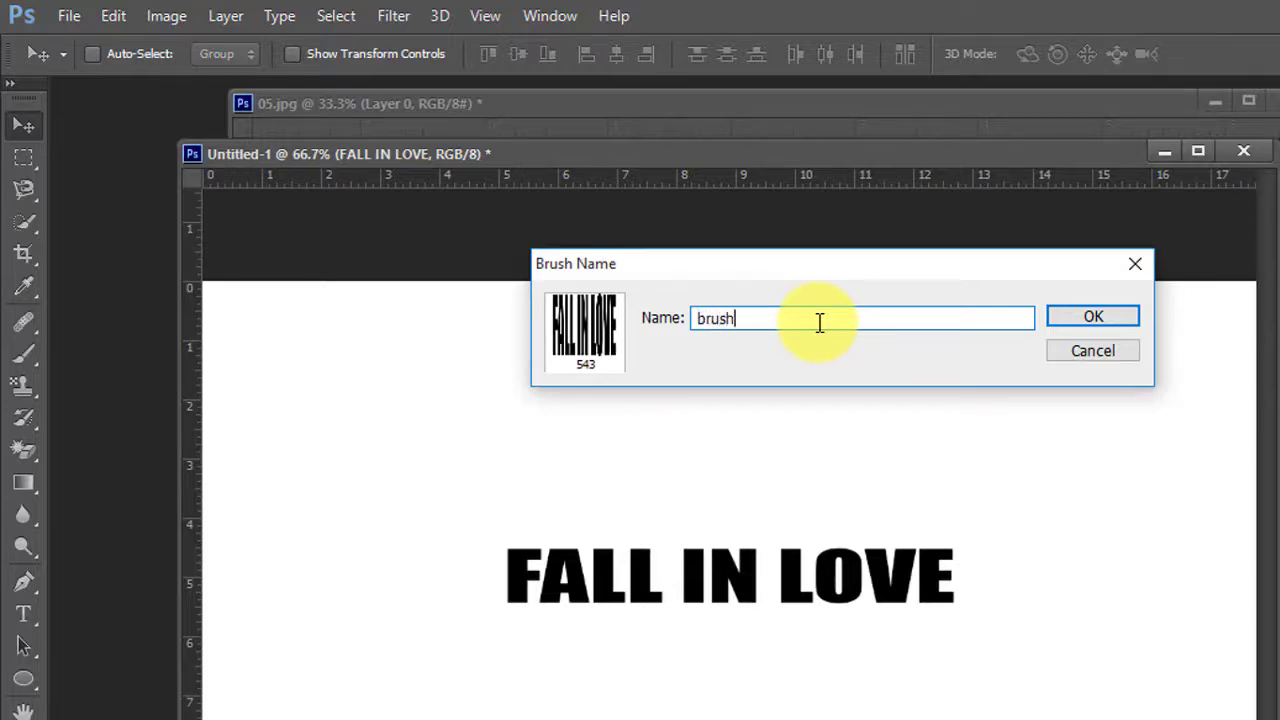
{"action": "left_click", "coordinate": [1130, 320]}
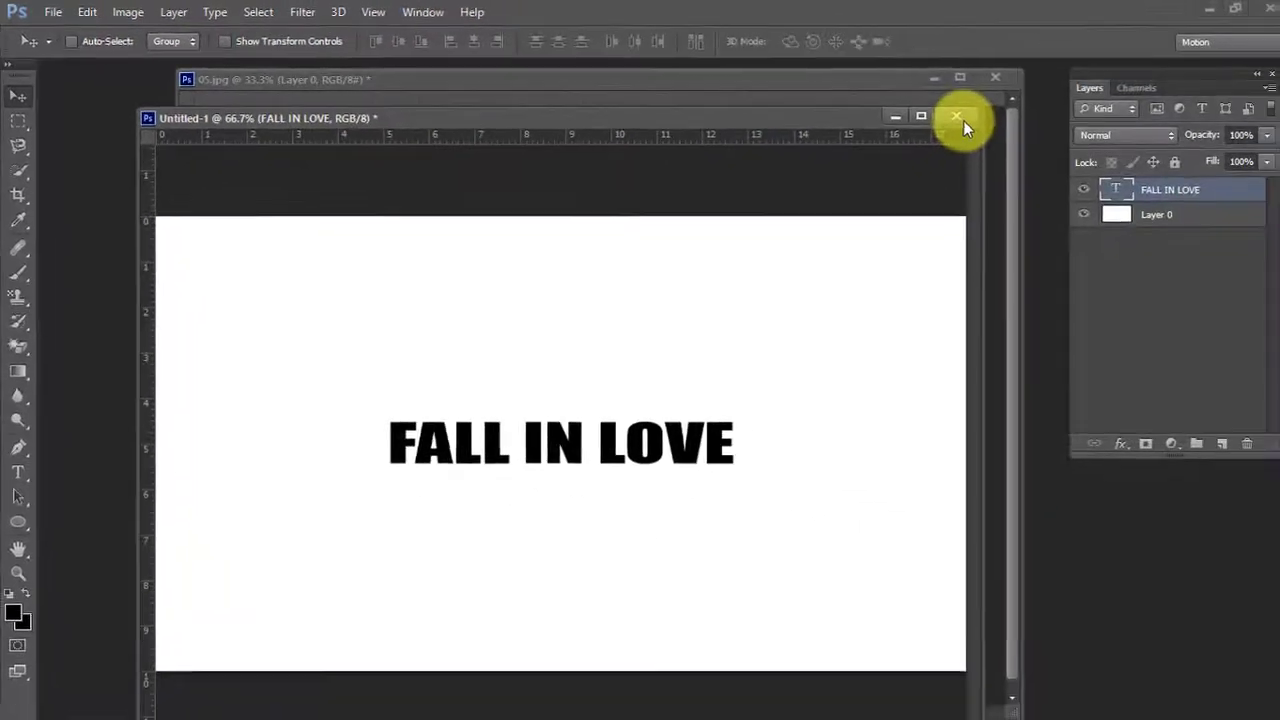
{"action": "left_click", "coordinate": [947, 116]}
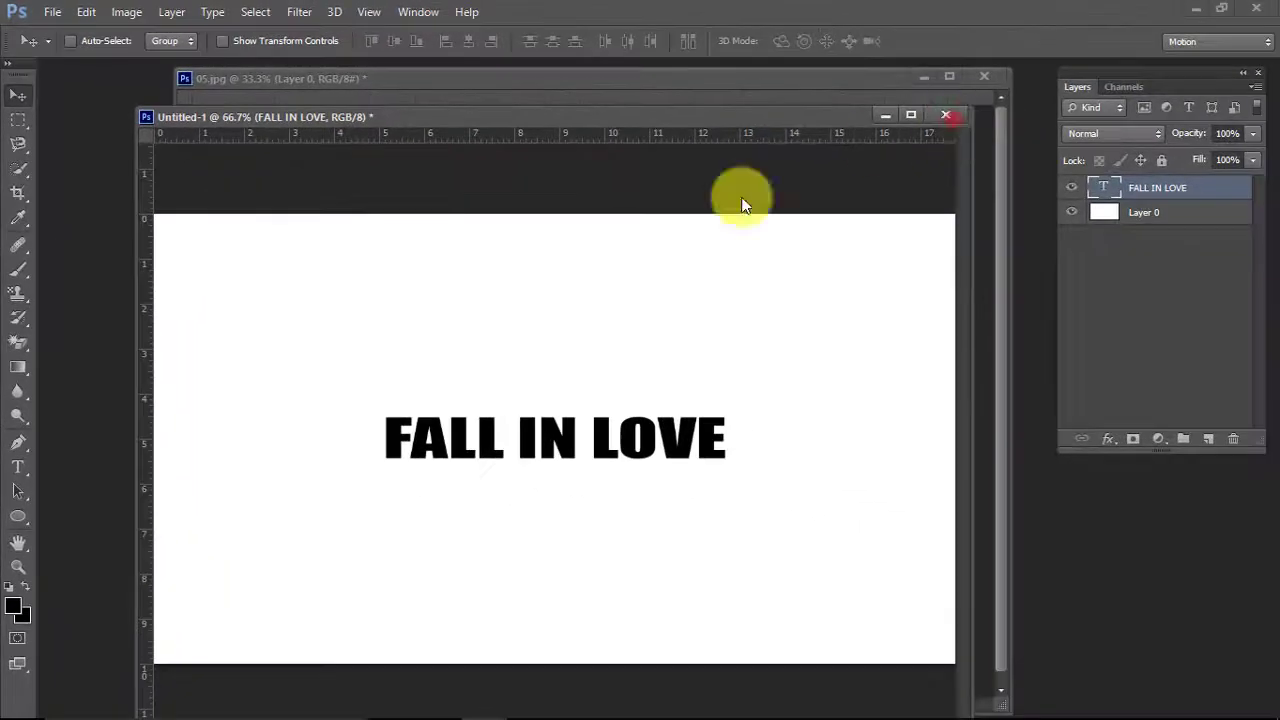
{"action": "left_click", "coordinate": [654, 291]}
- Load the 543 px FALL IN LOVE custom preset as the Brush tool's tip
{"action": "left_click_drag", "start_coordinate": [612, 78], "coordinate": [574, 82]}
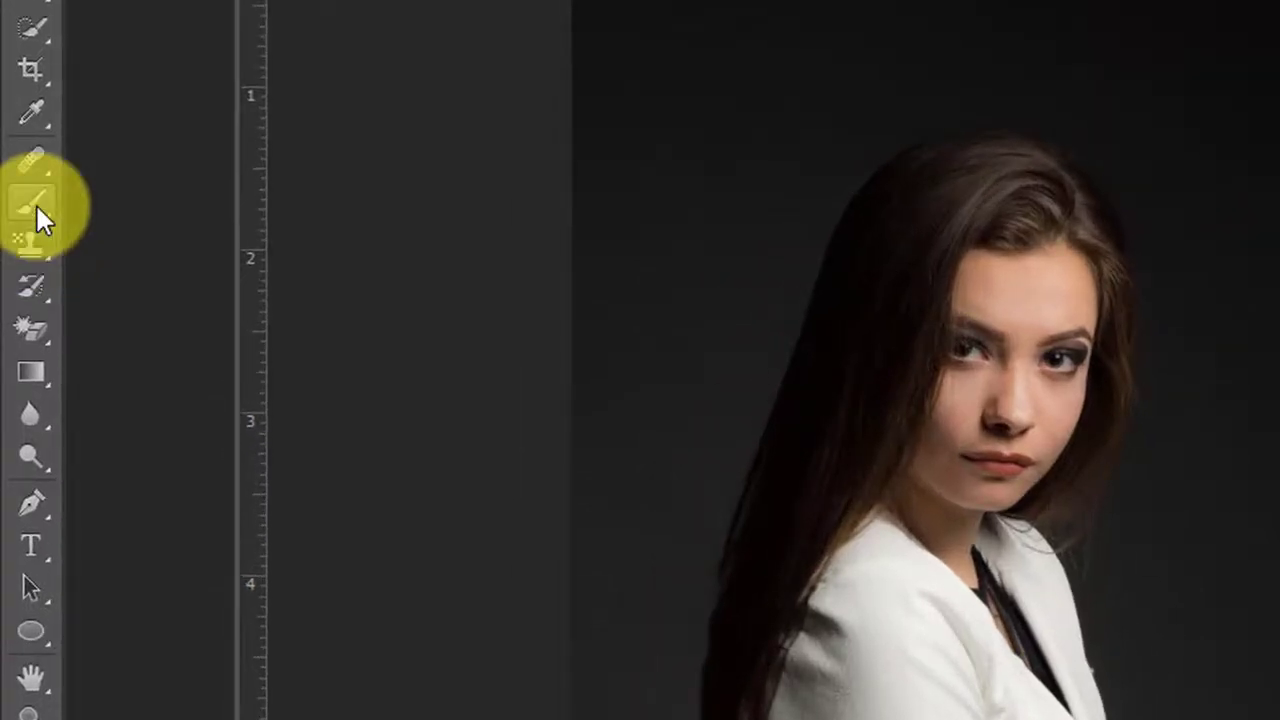
{"action": "left_click", "coordinate": [37, 206]}
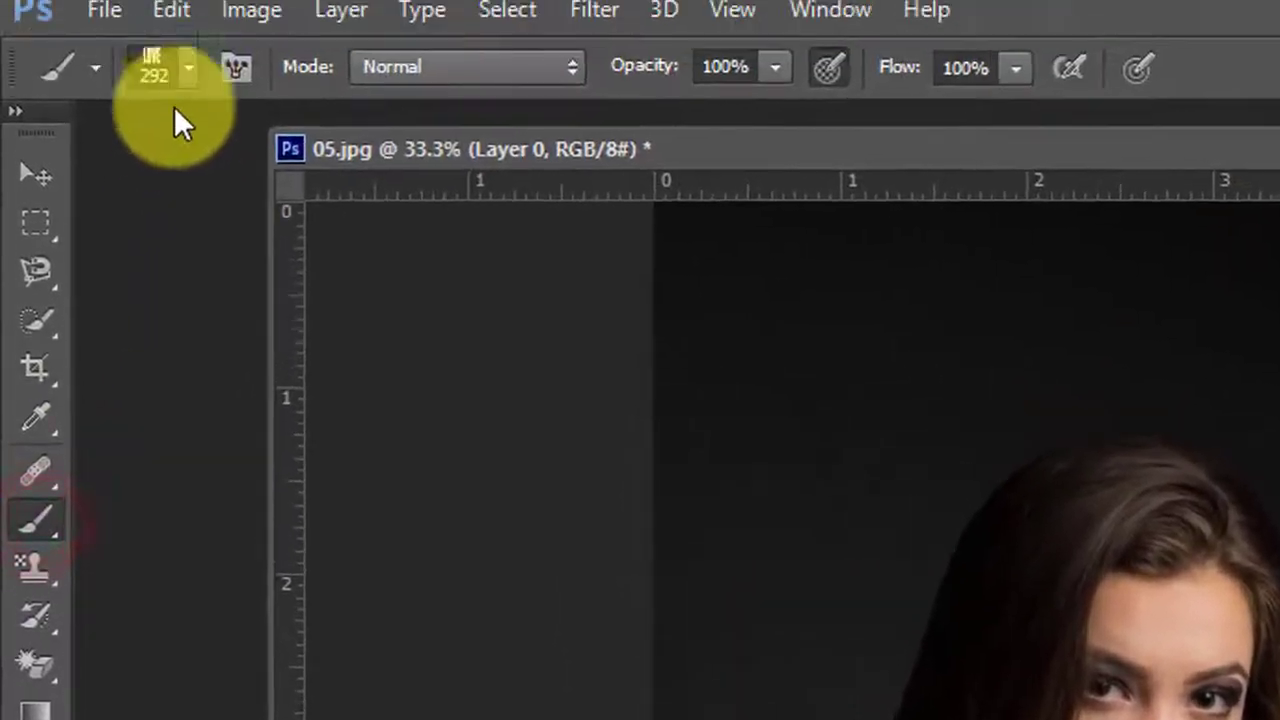
{"action": "left_click", "coordinate": [187, 88]}
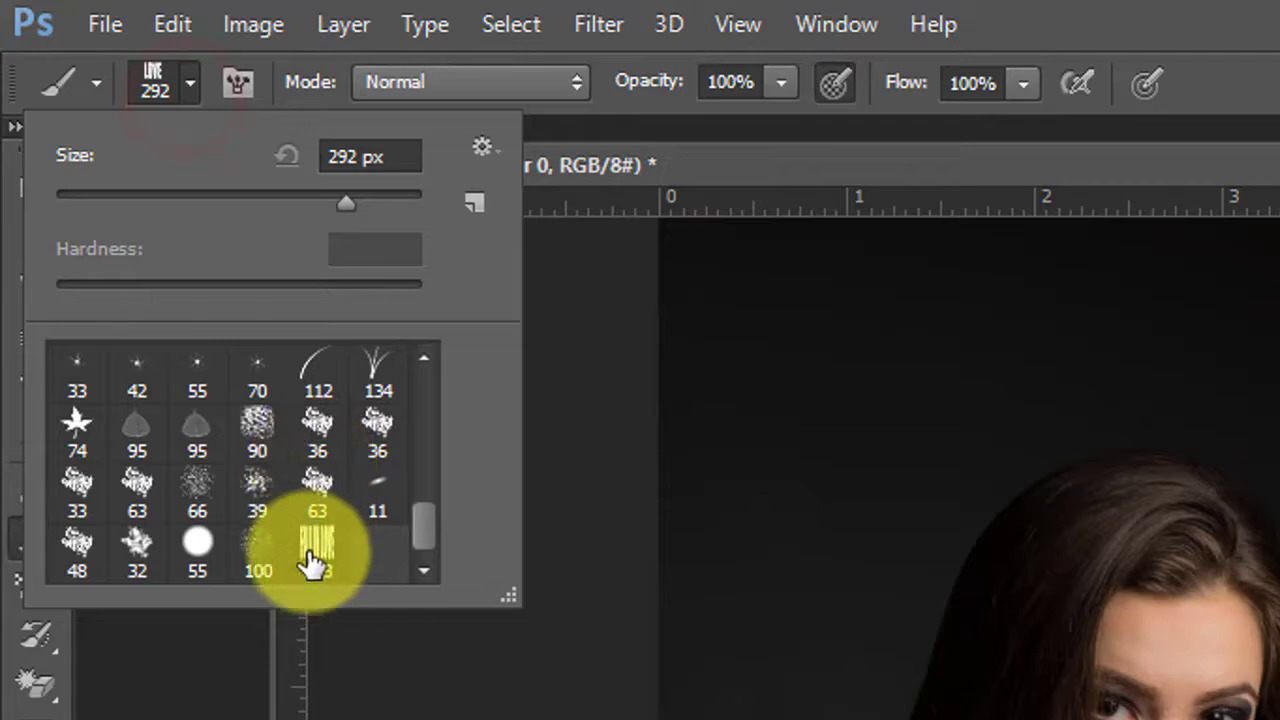
{"action": "left_click_drag", "start_coordinate": [318, 558], "coordinate": [375, 562]}
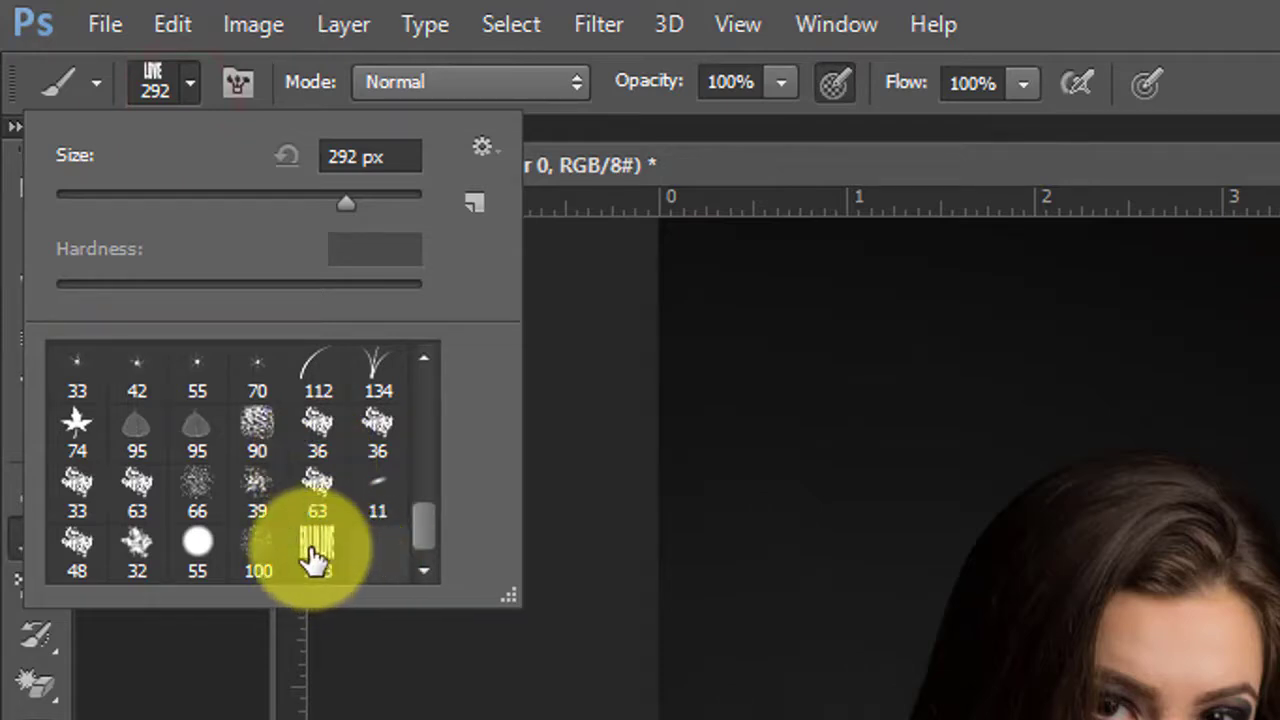
{"action": "left_click_drag", "start_coordinate": [375, 562], "coordinate": [330, 590]}
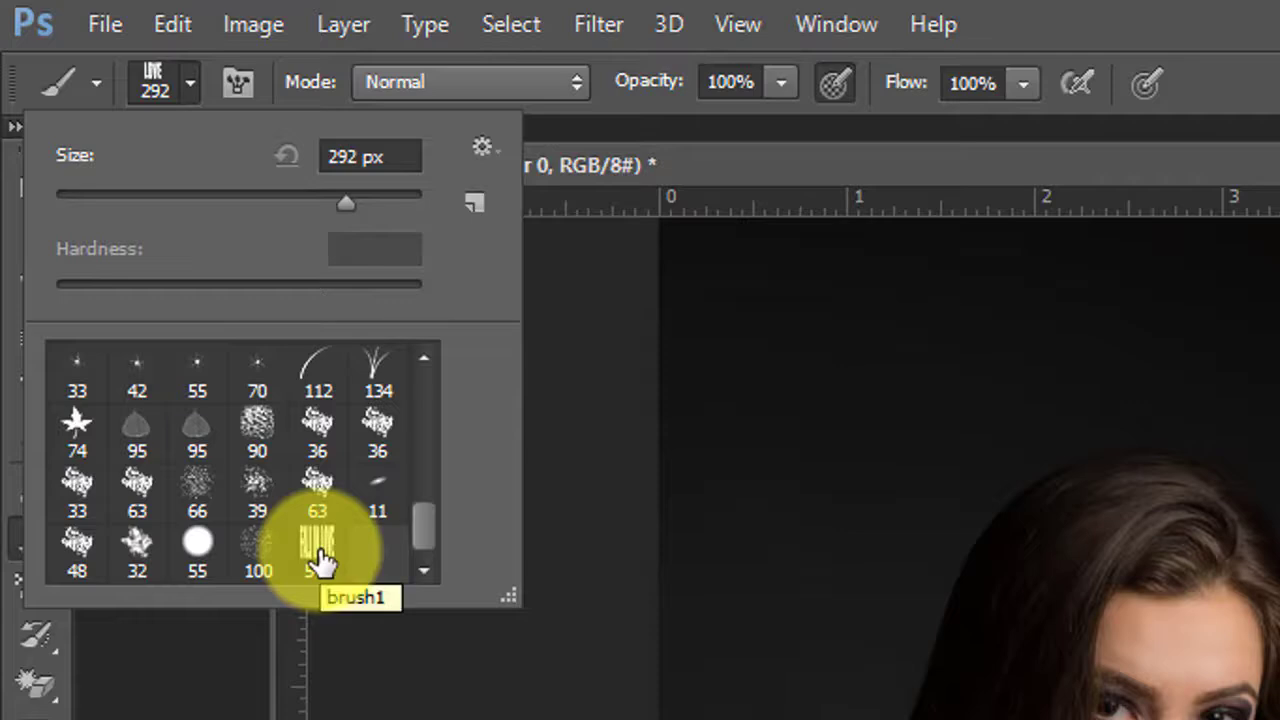
{"action": "left_click", "coordinate": [318, 555]}
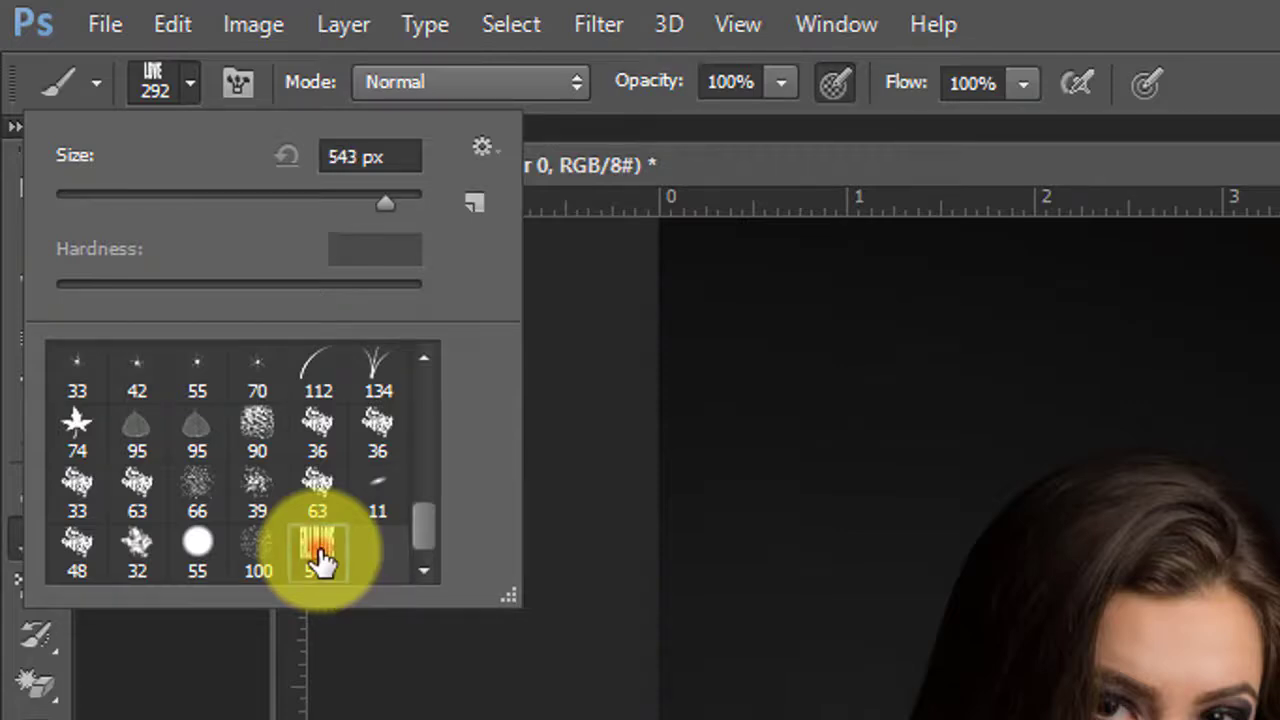
{"action": "left_click", "coordinate": [617, 160]}
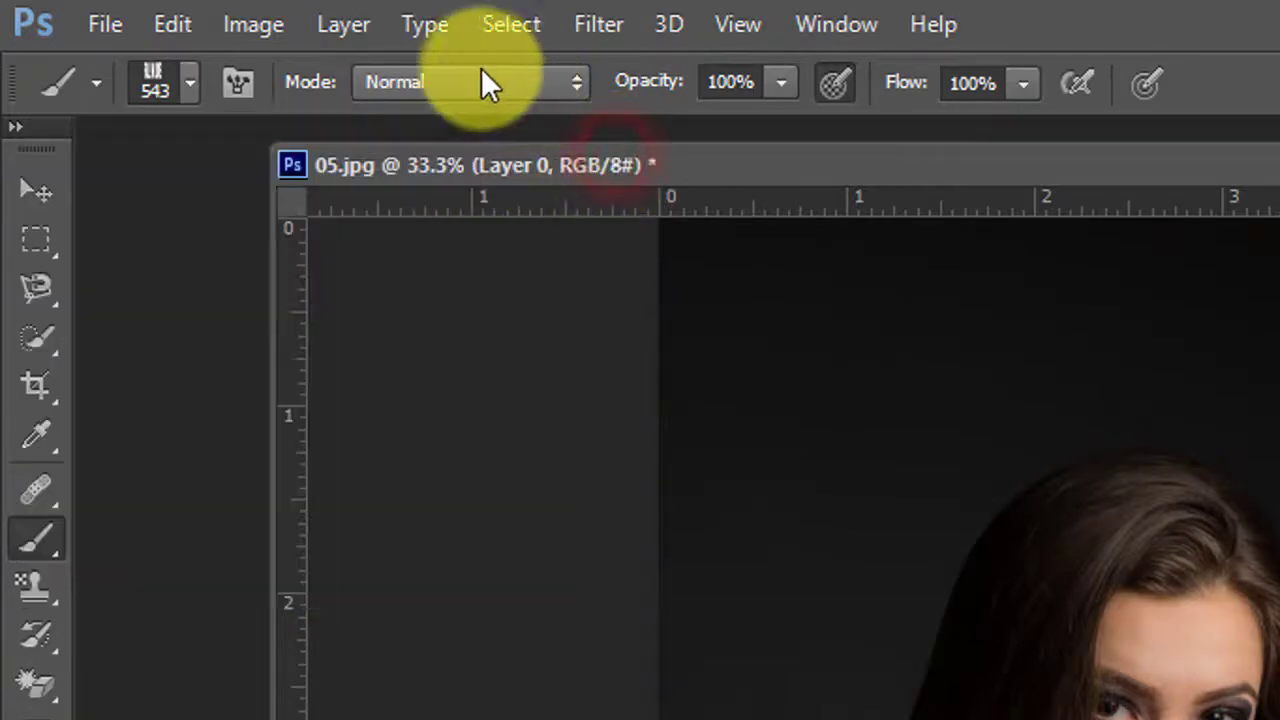
- Set the brush tip spacing to 979% and its size to 3929 px
{"action": "left_click", "coordinate": [237, 84]}
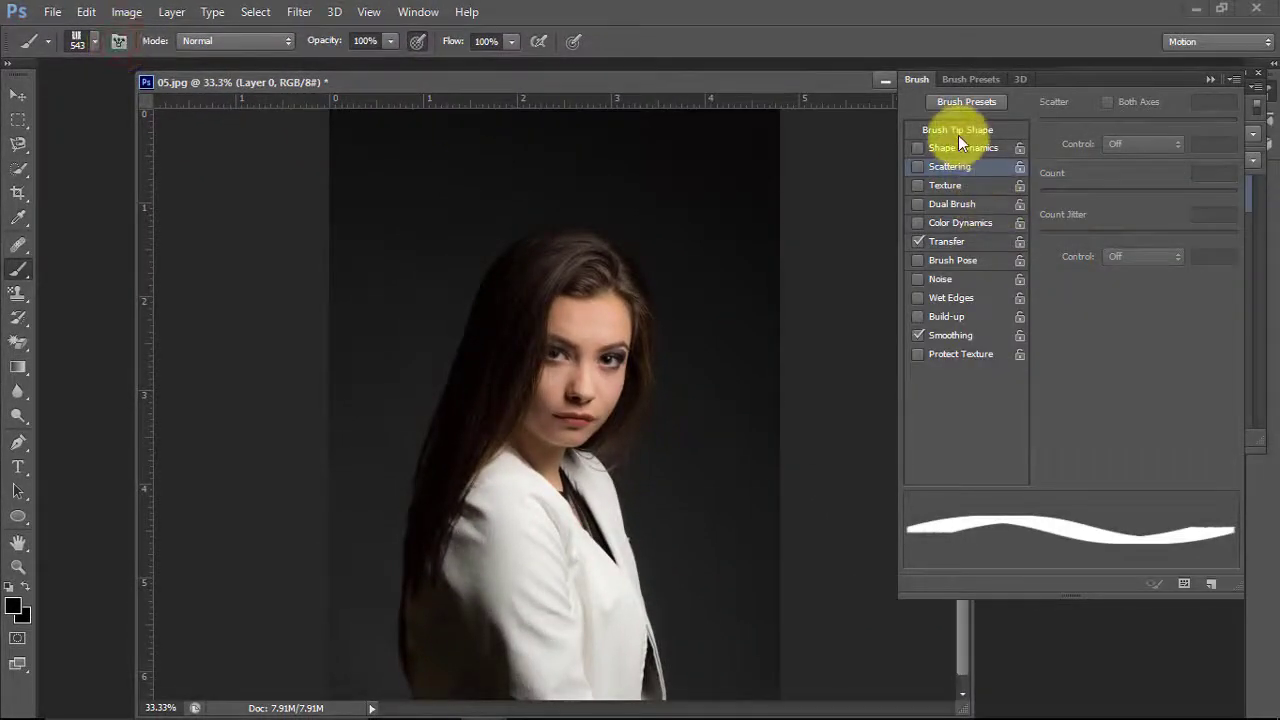
{"action": "left_click", "coordinate": [958, 132]}
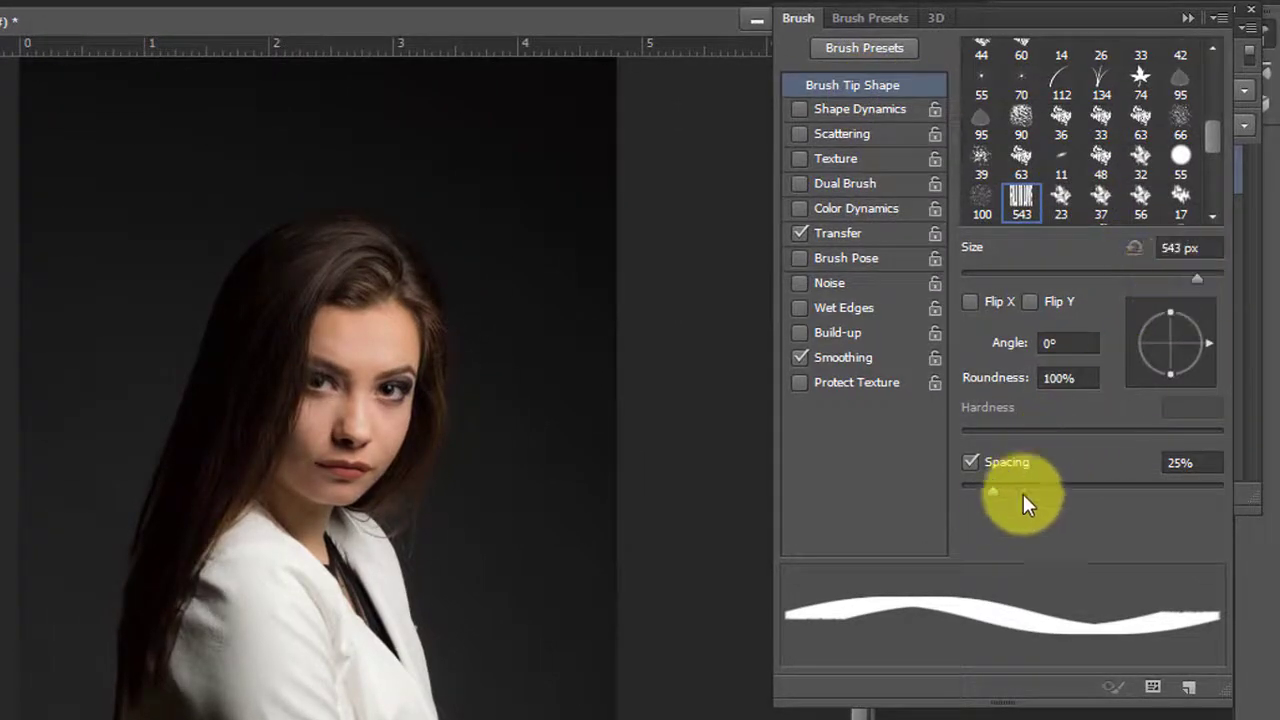
{"action": "left_click_drag", "start_coordinate": [992, 493], "coordinate": [1212, 511]}
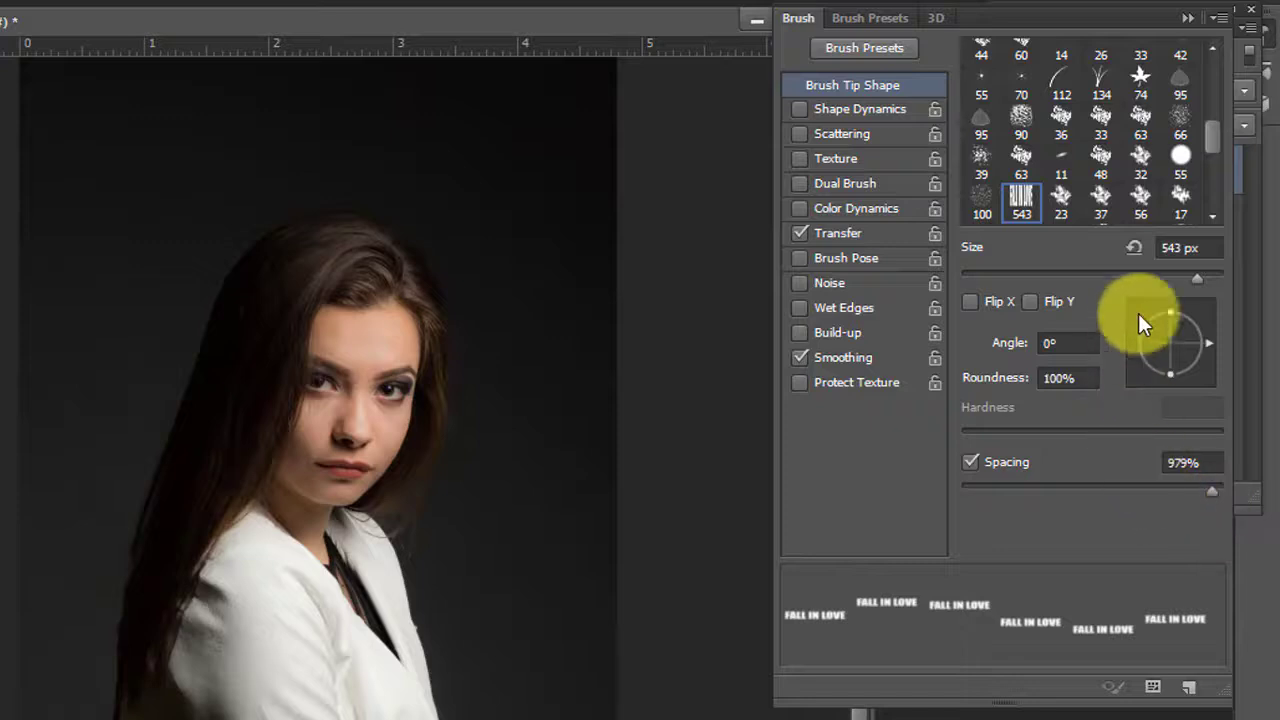
{"action": "left_click_drag", "start_coordinate": [1197, 277], "coordinate": [1217, 277]}
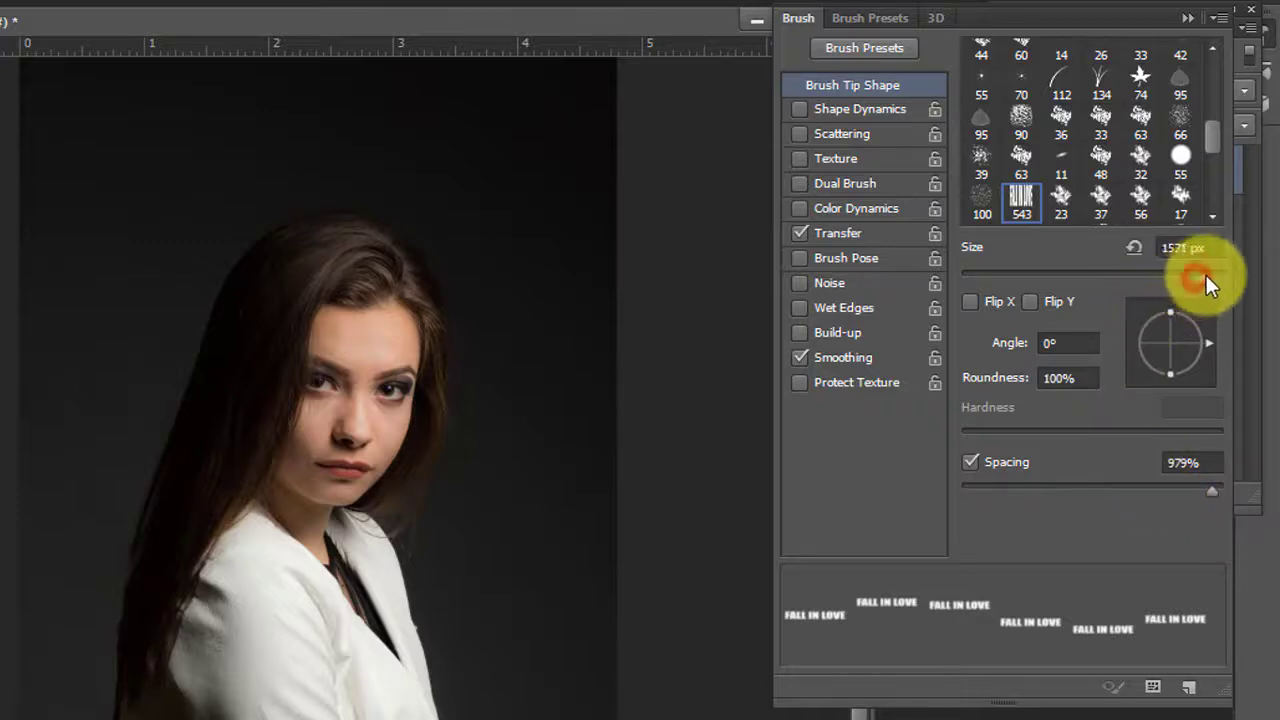
- Enable Shape Dynamics: 0% minimum diameter, 4% angle jitter, 42% roundness jitter, no flip jitter
{"action": "left_click", "coordinate": [850, 111]}
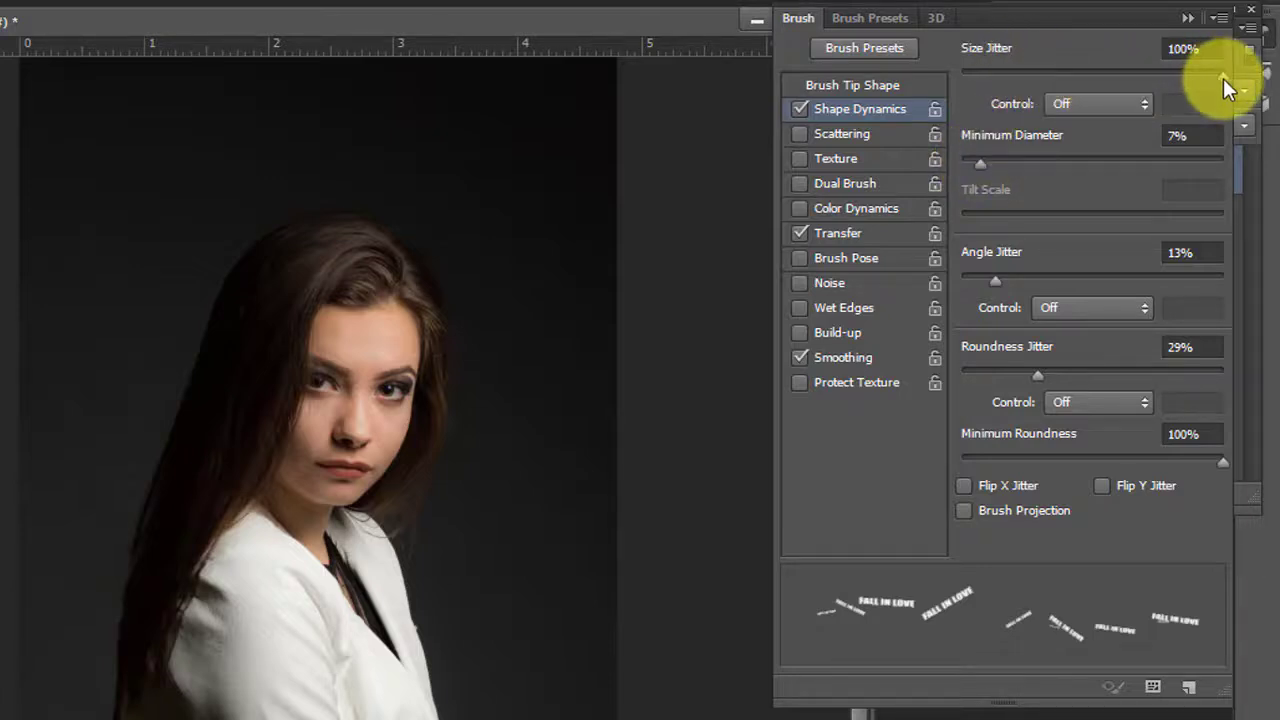
{"action": "mouse_move", "coordinate": [979, 168]}
{"action": "left_mouse_down"}
{"action": "mouse_move", "coordinate": [1076, 168]}
{"action": "mouse_move", "coordinate": [965, 171]}
{"action": "left_mouse_up"}
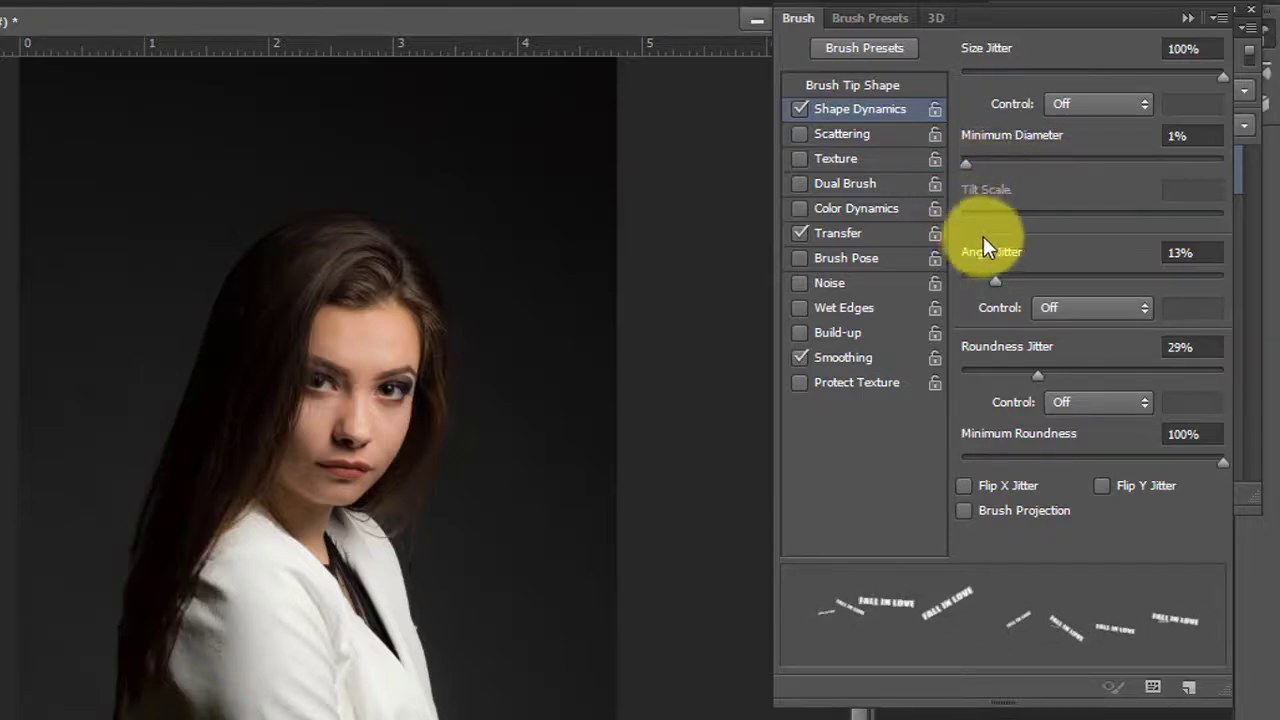
{"action": "mouse_move", "coordinate": [999, 283]}
{"action": "left_mouse_down"}
{"action": "mouse_move", "coordinate": [1199, 287]}
{"action": "mouse_move", "coordinate": [977, 307]}
{"action": "mouse_move", "coordinate": [995, 322]}
{"action": "left_mouse_up"}
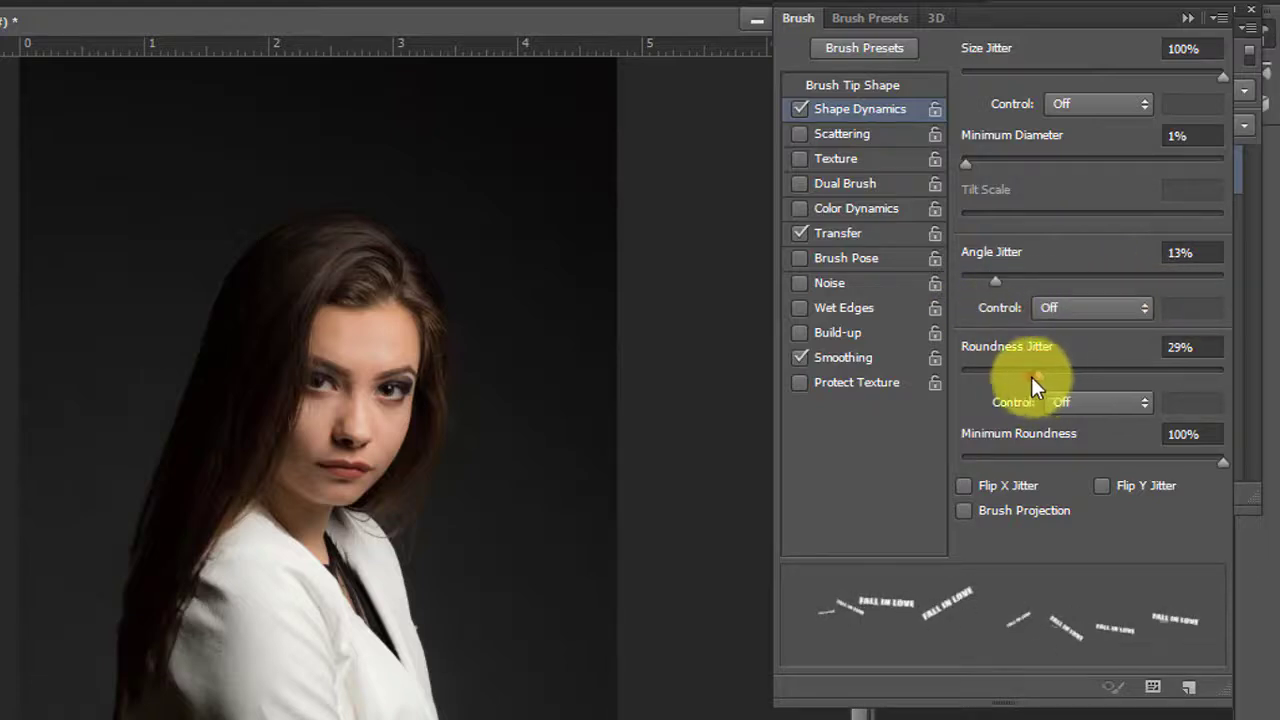
{"action": "left_click_drag", "start_coordinate": [1091, 375], "coordinate": [1072, 375]}
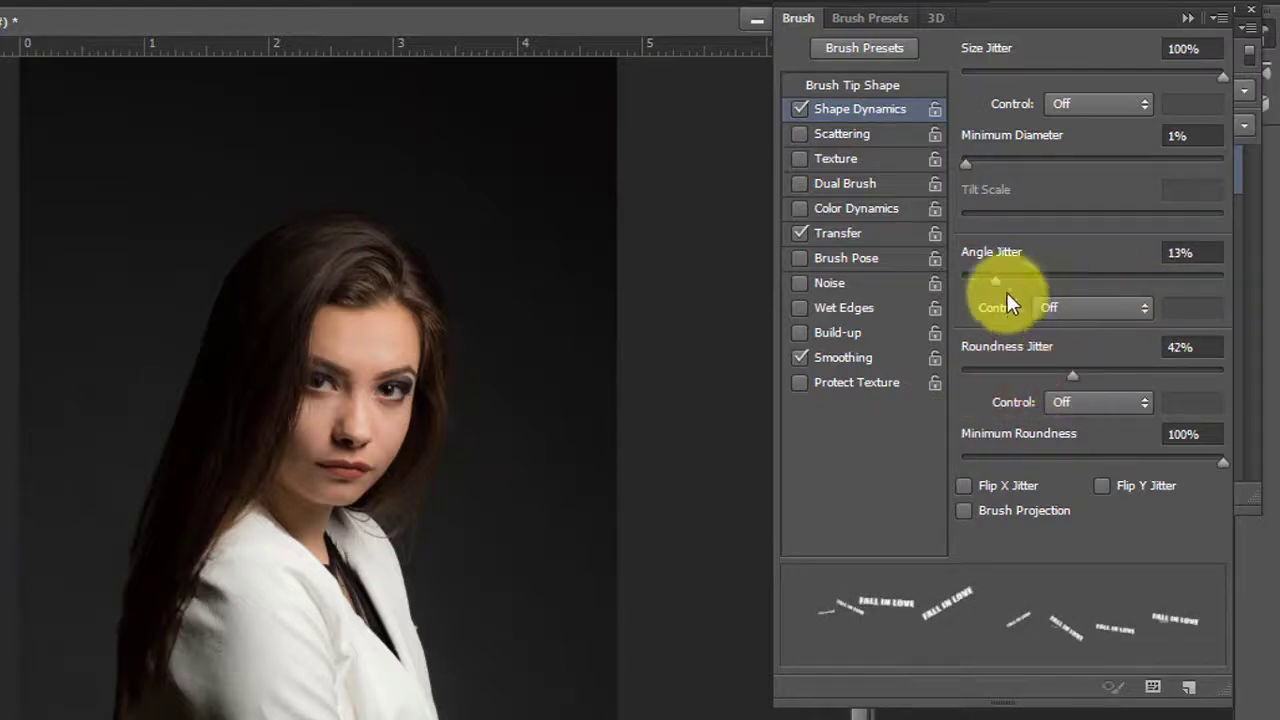
{"action": "mouse_move", "coordinate": [995, 281]}
{"action": "left_mouse_down"}
{"action": "mouse_move", "coordinate": [1031, 281]}
{"action": "mouse_move", "coordinate": [973, 288]}
{"action": "left_mouse_up"}
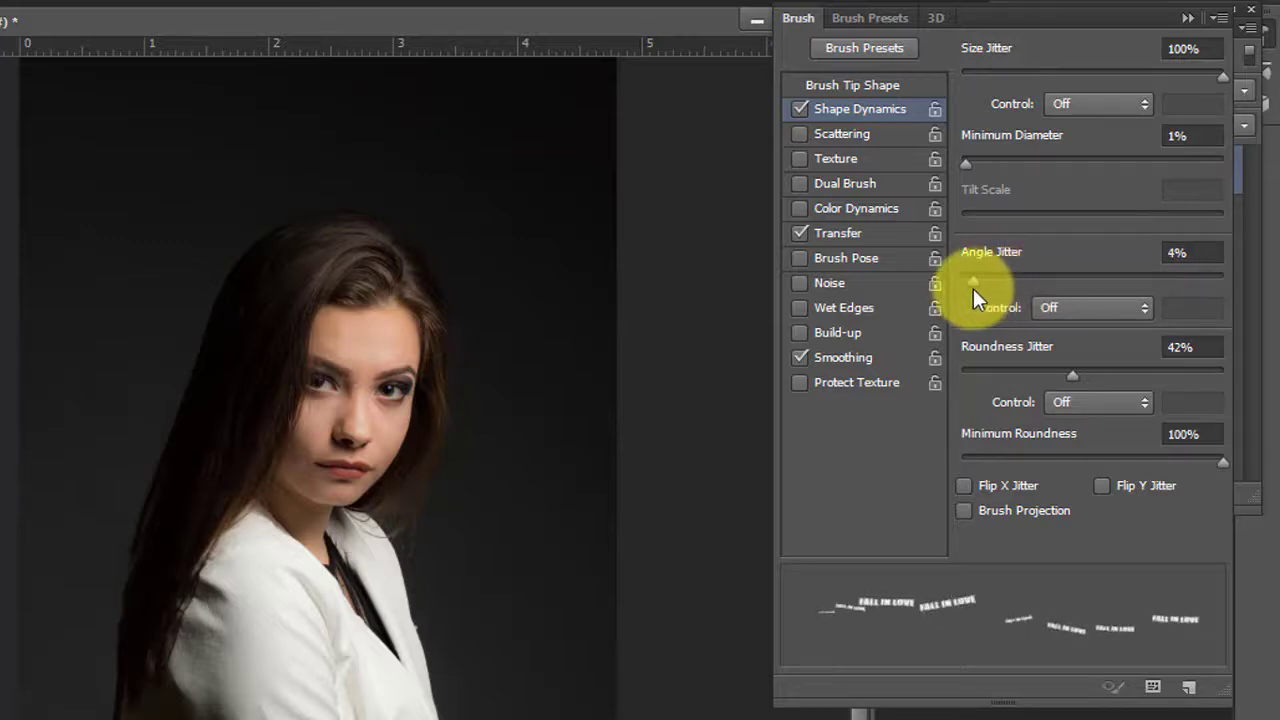
{"action": "left_click", "coordinate": [1103, 487]}
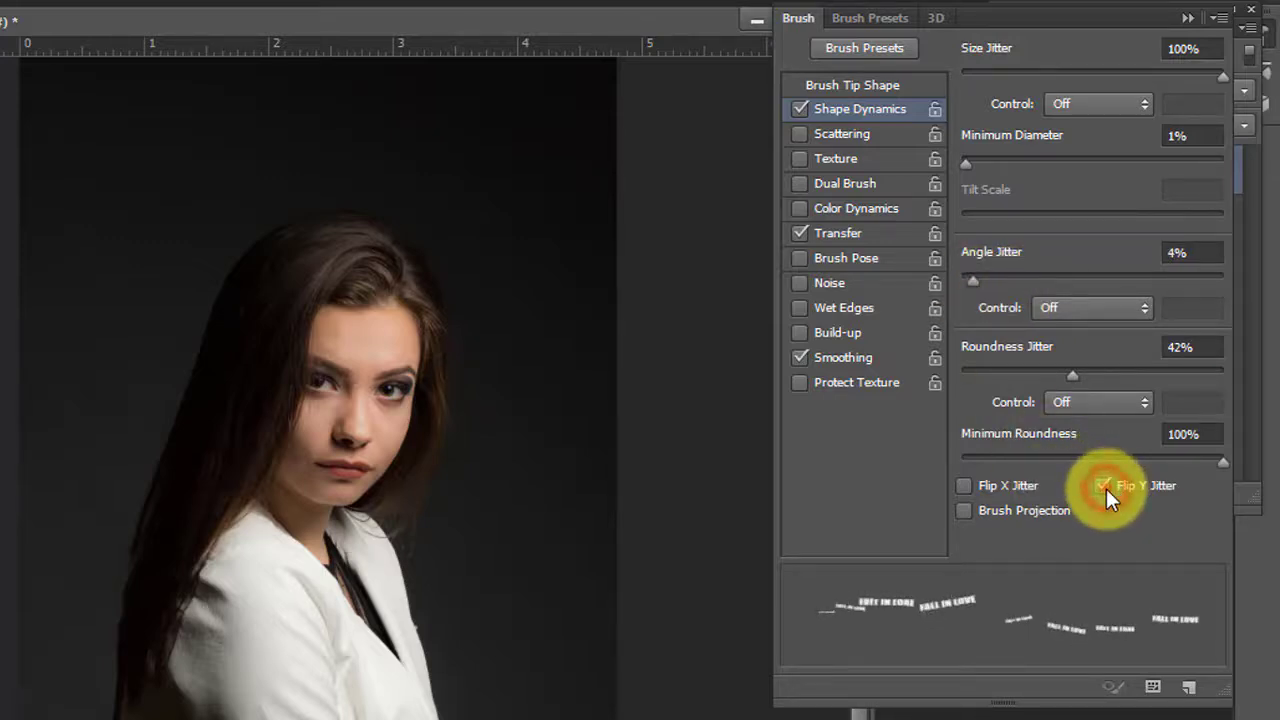
{"action": "left_click", "coordinate": [973, 485]}
{"action": "left_click", "coordinate": [965, 511]}
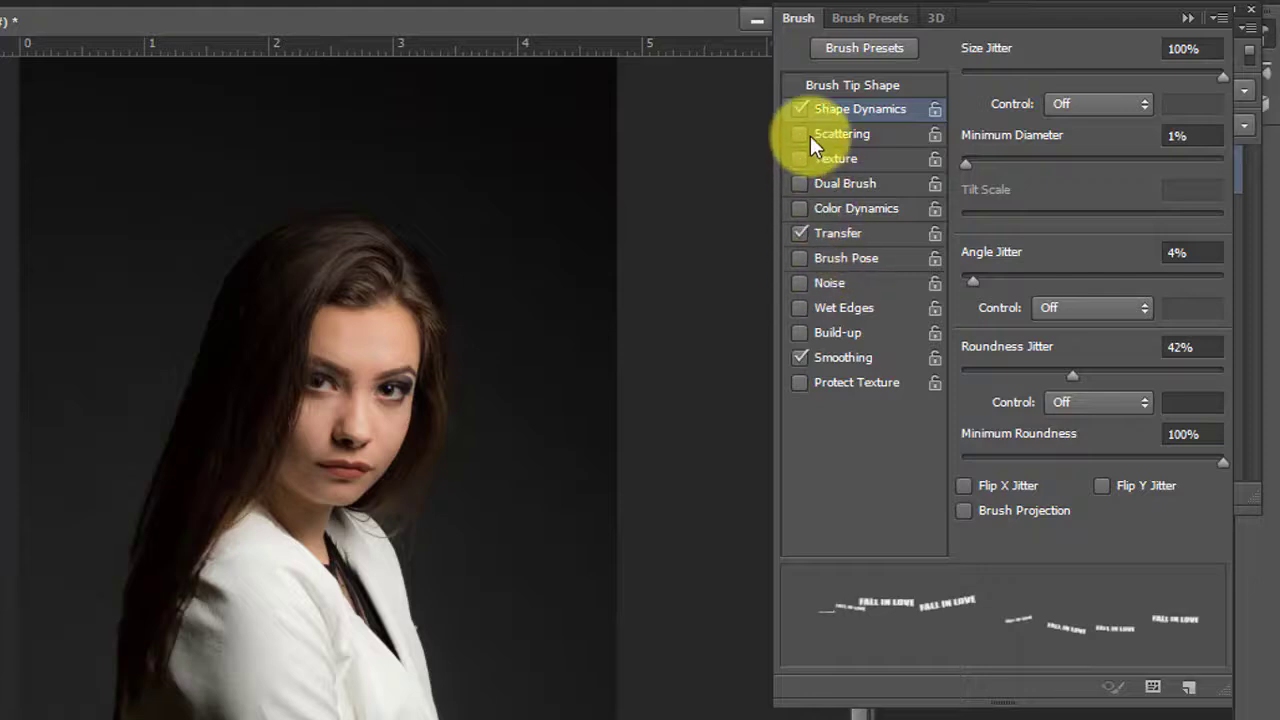
{"action": "mouse_move", "coordinate": [988, 162]}
{"action": "left_mouse_down"}
{"action": "mouse_move", "coordinate": [1187, 188]}
{"action": "mouse_move", "coordinate": [953, 195]}
{"action": "left_mouse_up"}
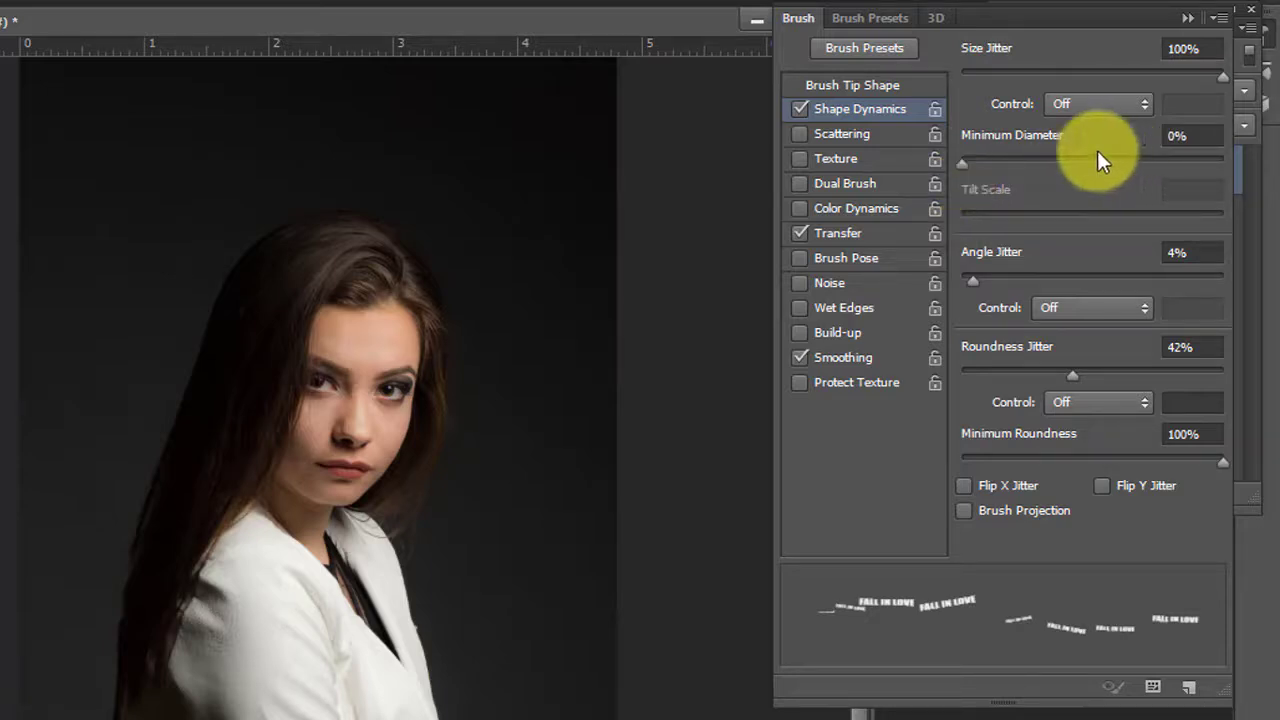
- Enable Scattering at about 452% scatter, count 9 and 72% count jitter
{"action": "left_click", "coordinate": [845, 136]}
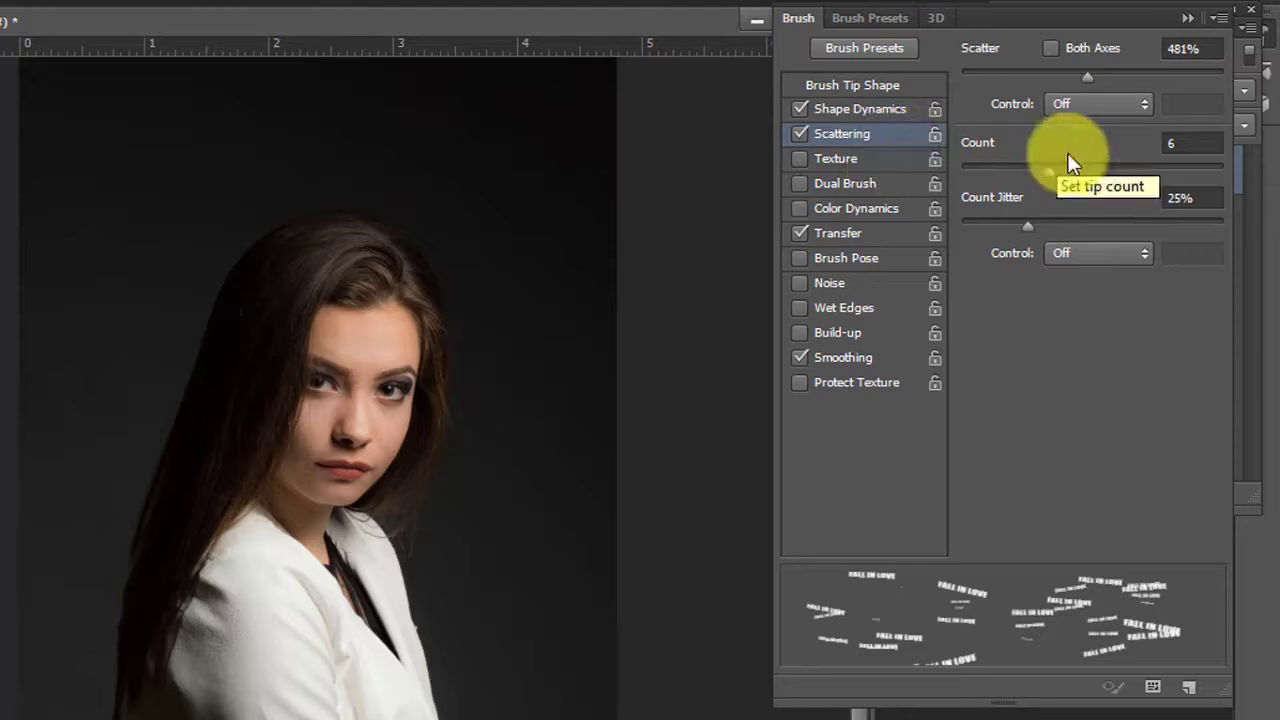
{"action": "mouse_move", "coordinate": [1081, 74]}
{"action": "left_mouse_down"}
{"action": "mouse_move", "coordinate": [1009, 88]}
{"action": "mouse_move", "coordinate": [1033, 91]}
{"action": "left_mouse_up"}
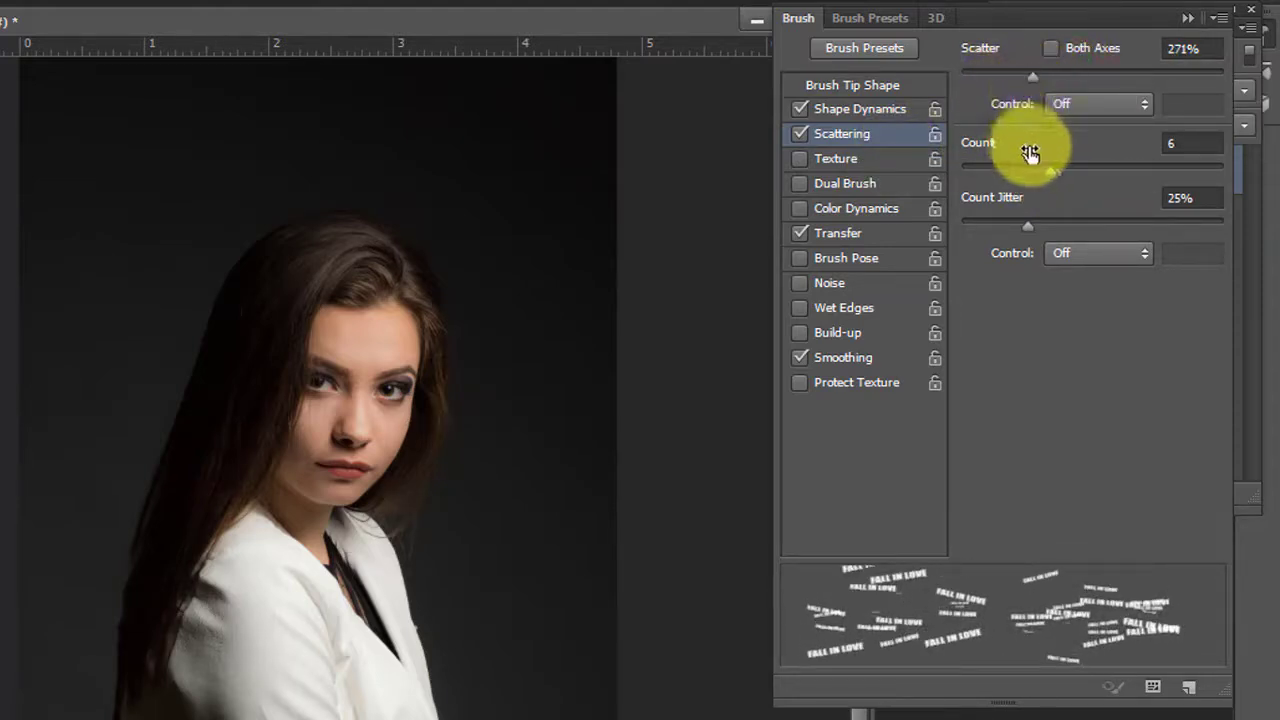
{"action": "mouse_move", "coordinate": [1049, 173]}
{"action": "left_mouse_down"}
{"action": "mouse_move", "coordinate": [979, 194]}
{"action": "mouse_move", "coordinate": [1076, 183]}
{"action": "mouse_move", "coordinate": [1056, 190]}
{"action": "mouse_move", "coordinate": [1075, 221]}
{"action": "mouse_move", "coordinate": [1166, 227]}
{"action": "mouse_move", "coordinate": [1111, 237]}
{"action": "mouse_move", "coordinate": [1145, 237]}
{"action": "left_mouse_up"}
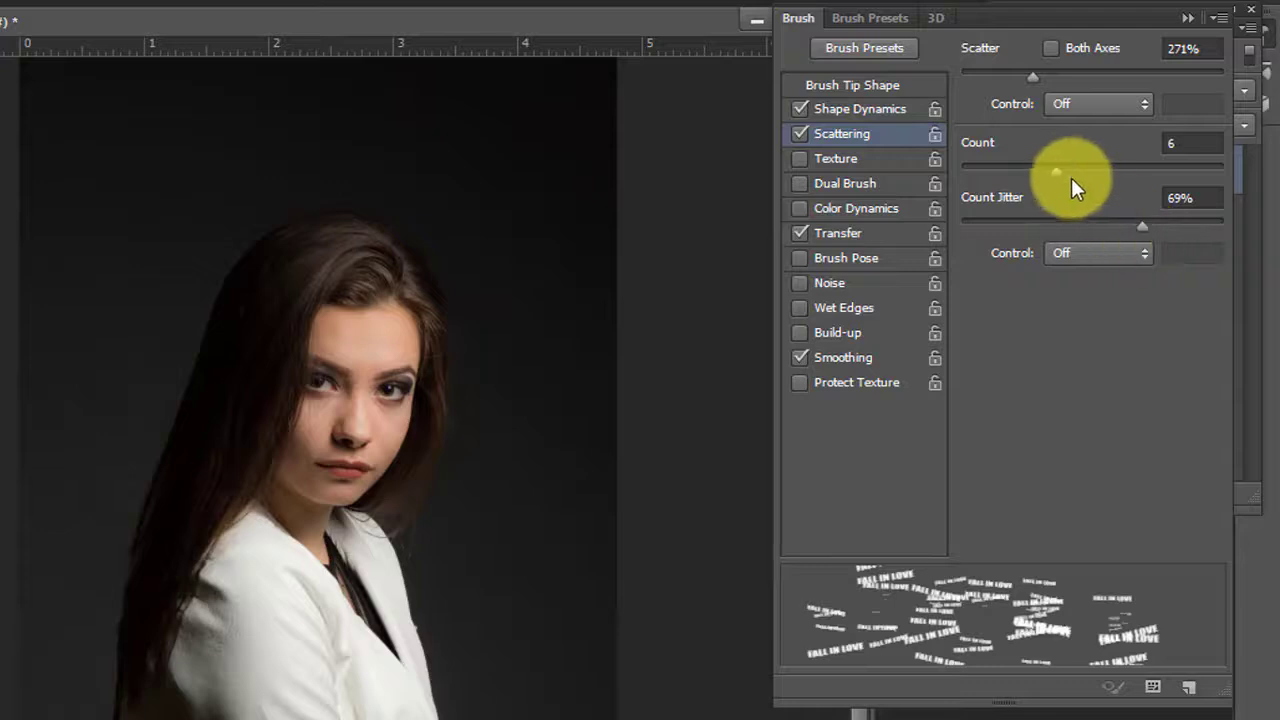
{"action": "mouse_move", "coordinate": [1055, 170]}
{"action": "left_mouse_down"}
{"action": "mouse_move", "coordinate": [1111, 170]}
{"action": "mouse_move", "coordinate": [1041, 179]}
{"action": "left_mouse_up"}
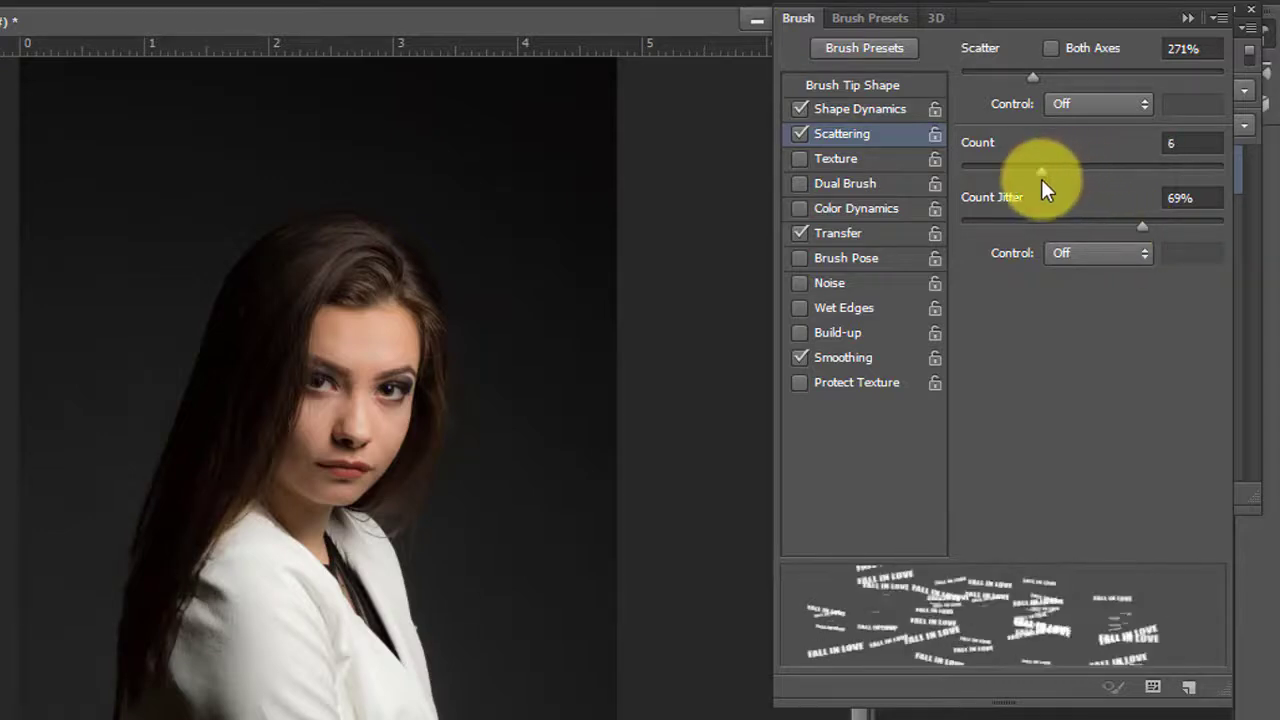
{"action": "left_click", "coordinate": [865, 88]}
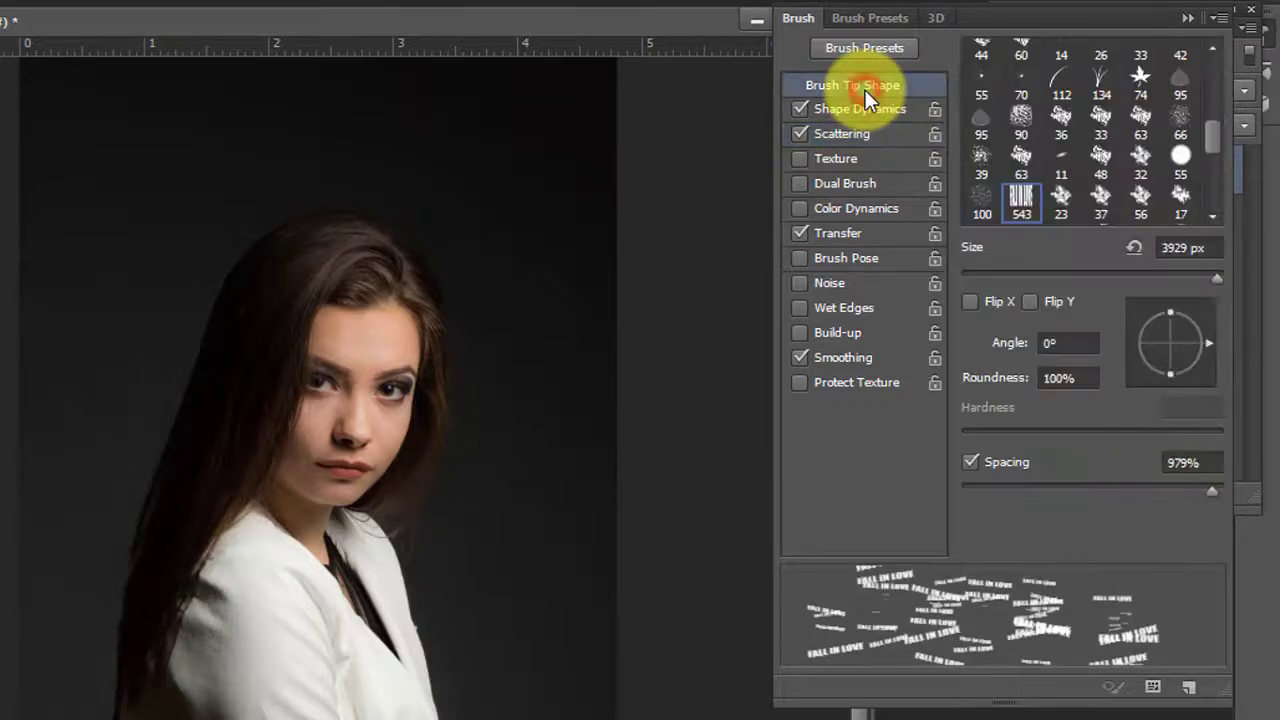
{"action": "left_click", "coordinate": [873, 110]}
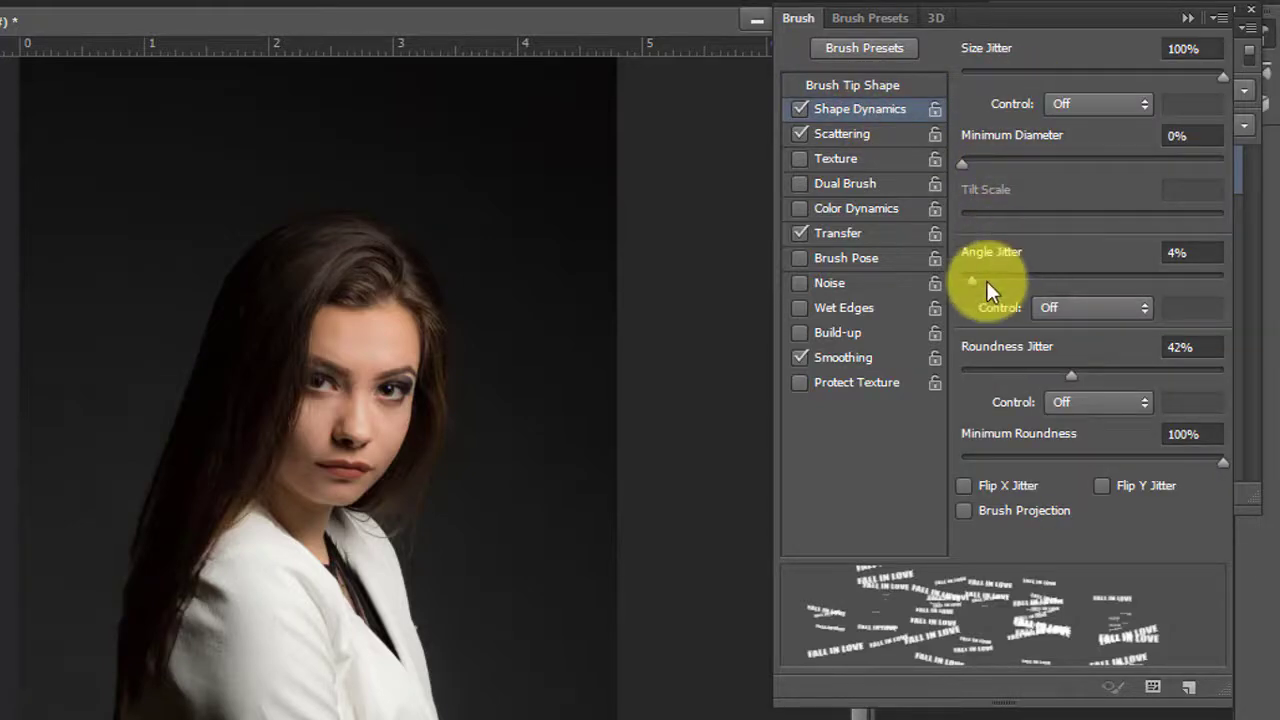
{"action": "left_click", "coordinate": [848, 136]}
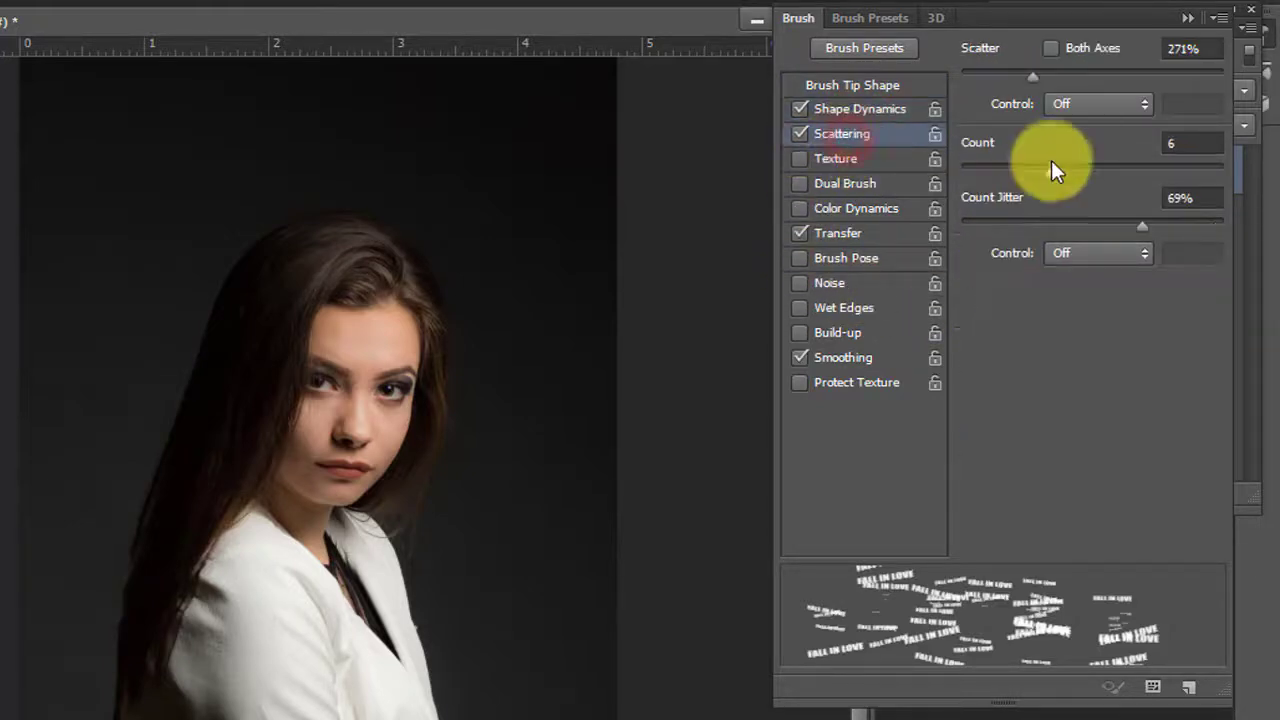
{"action": "left_click_drag", "start_coordinate": [1036, 75], "coordinate": [1078, 96]}
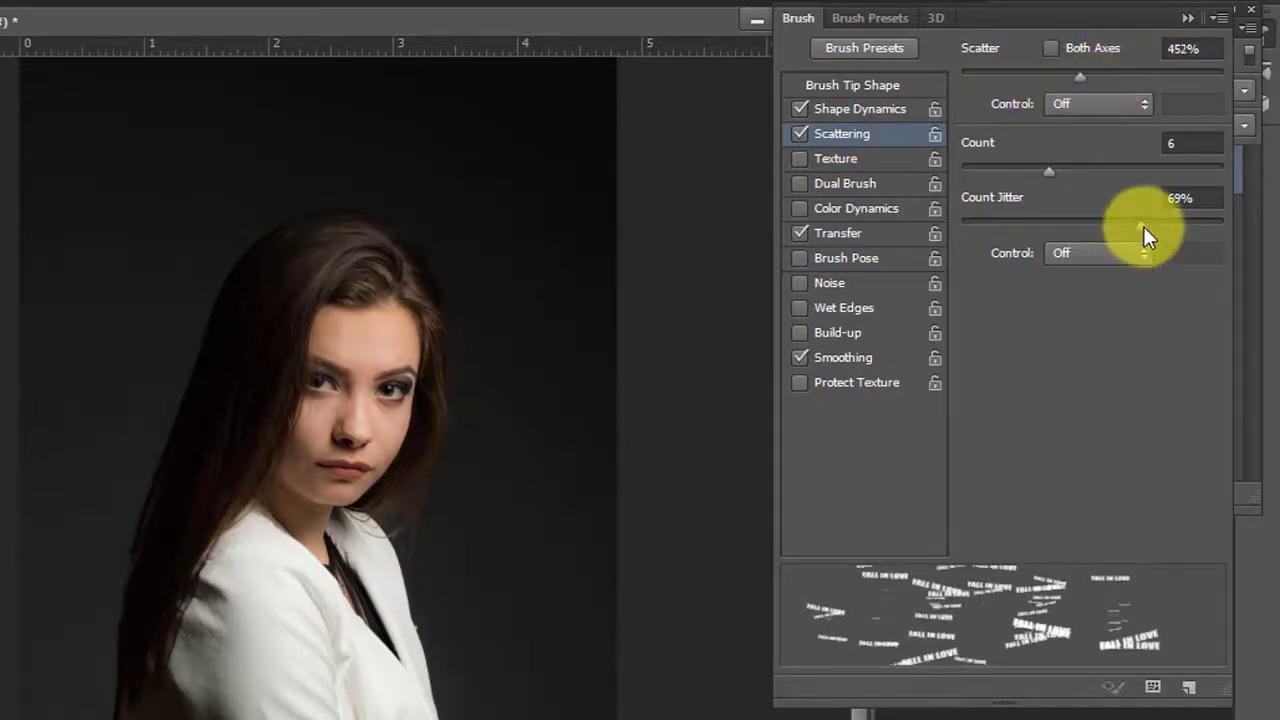
{"action": "mouse_move", "coordinate": [1143, 226]}
{"action": "left_mouse_down"}
{"action": "mouse_move", "coordinate": [1176, 228]}
{"action": "mouse_move", "coordinate": [1152, 232]}
{"action": "left_mouse_up"}
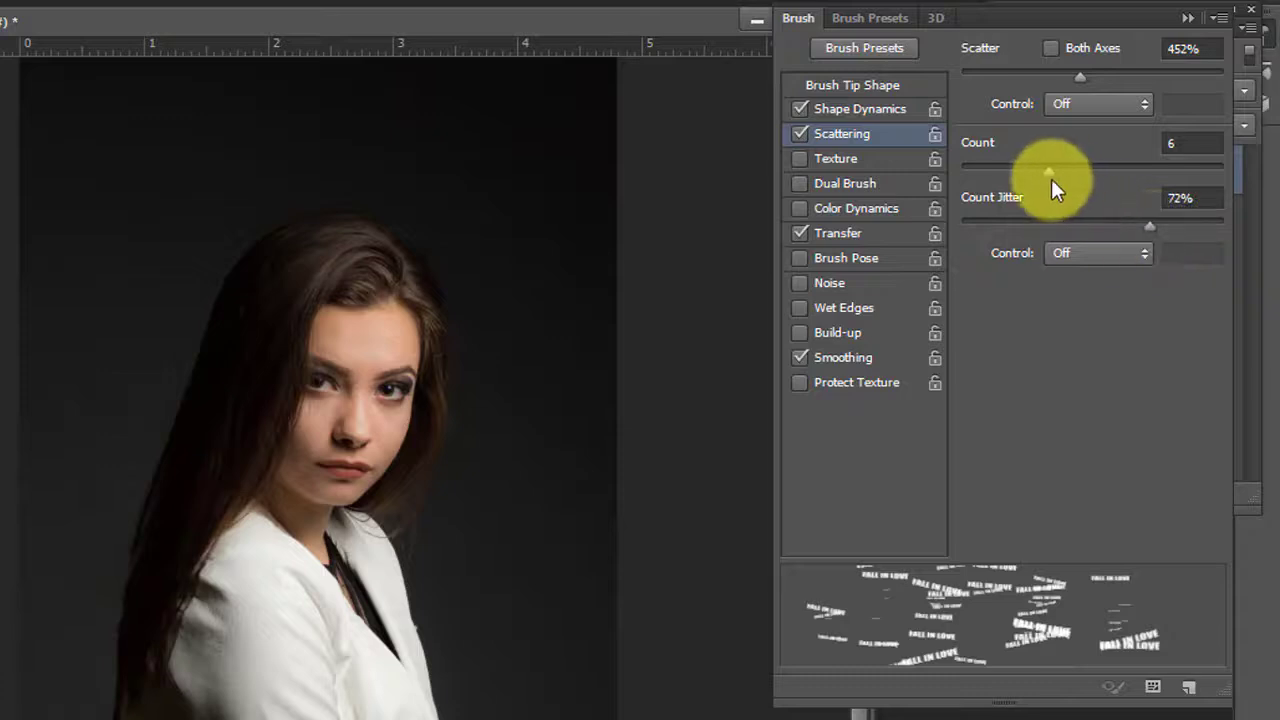
{"action": "mouse_move", "coordinate": [1051, 179]}
{"action": "left_mouse_down"}
{"action": "mouse_move", "coordinate": [1150, 180]}
{"action": "mouse_move", "coordinate": [1103, 179]}
{"action": "left_mouse_up"}
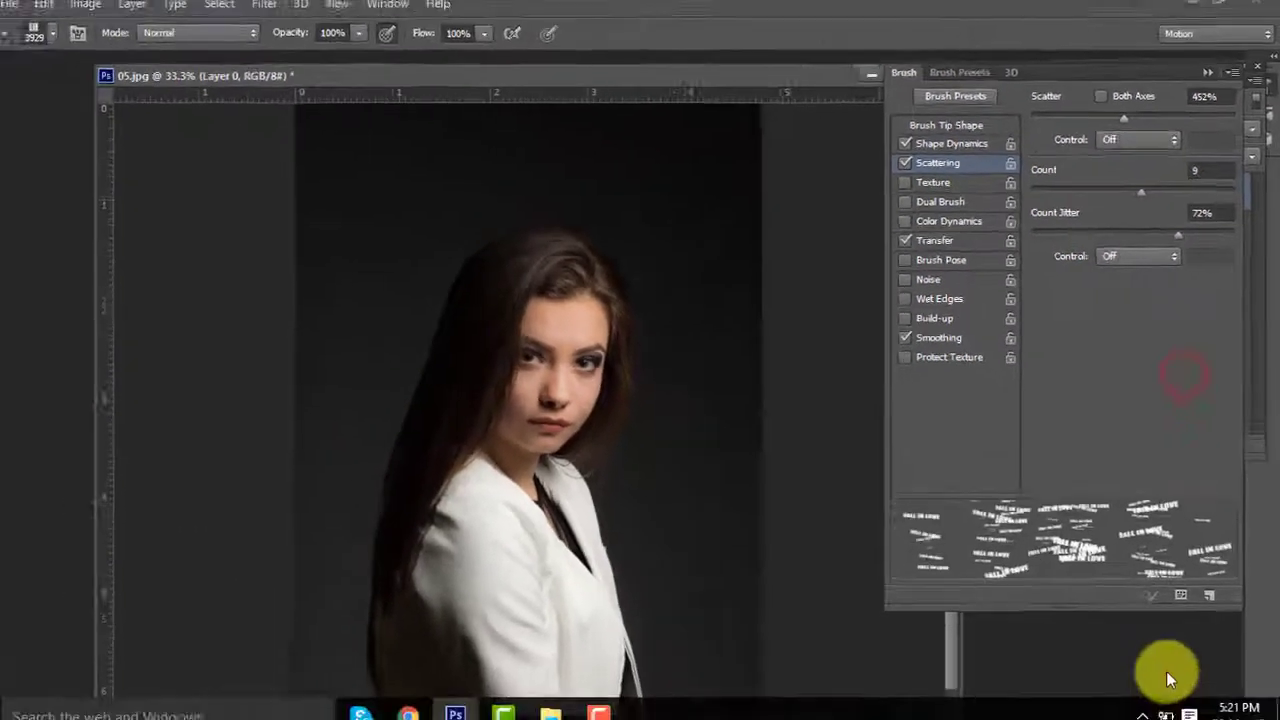
- Close the Brush panel and add a new Layer 1 above the portrait
{"action": "left_click", "coordinate": [1174, 643]}
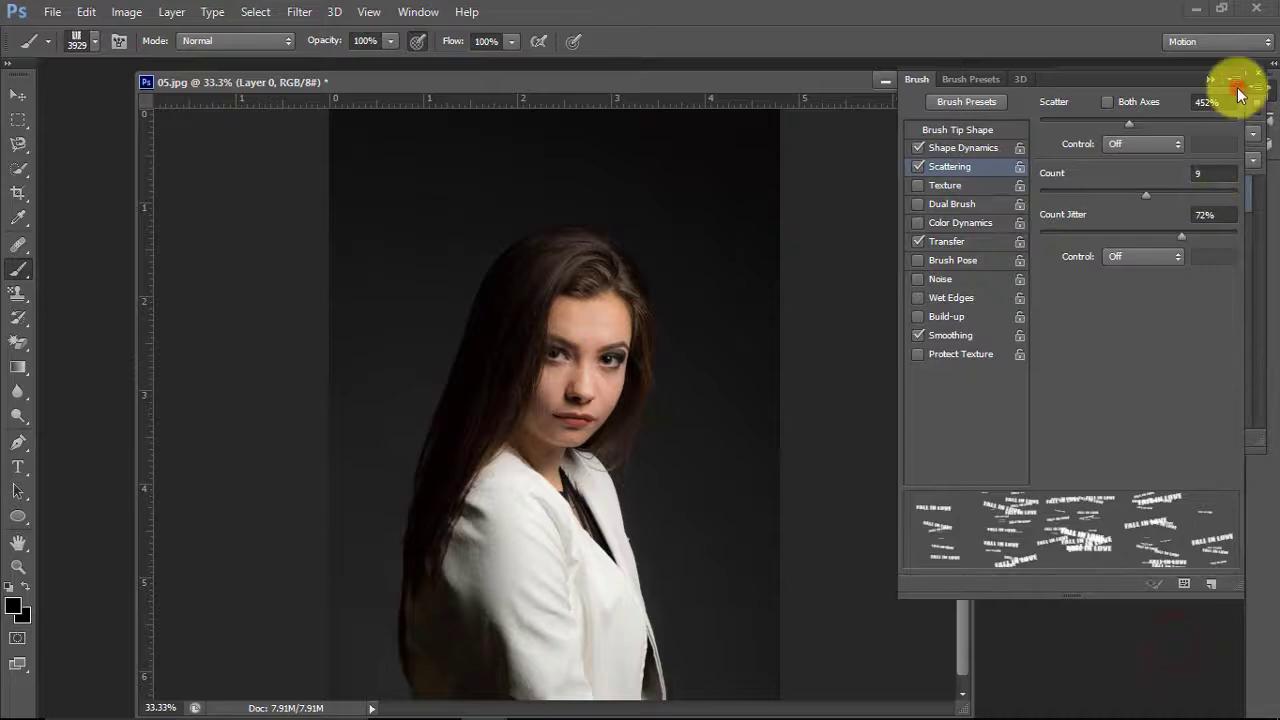
{"action": "left_click", "coordinate": [1238, 90]}
{"action": "left_click", "coordinate": [1212, 192]}
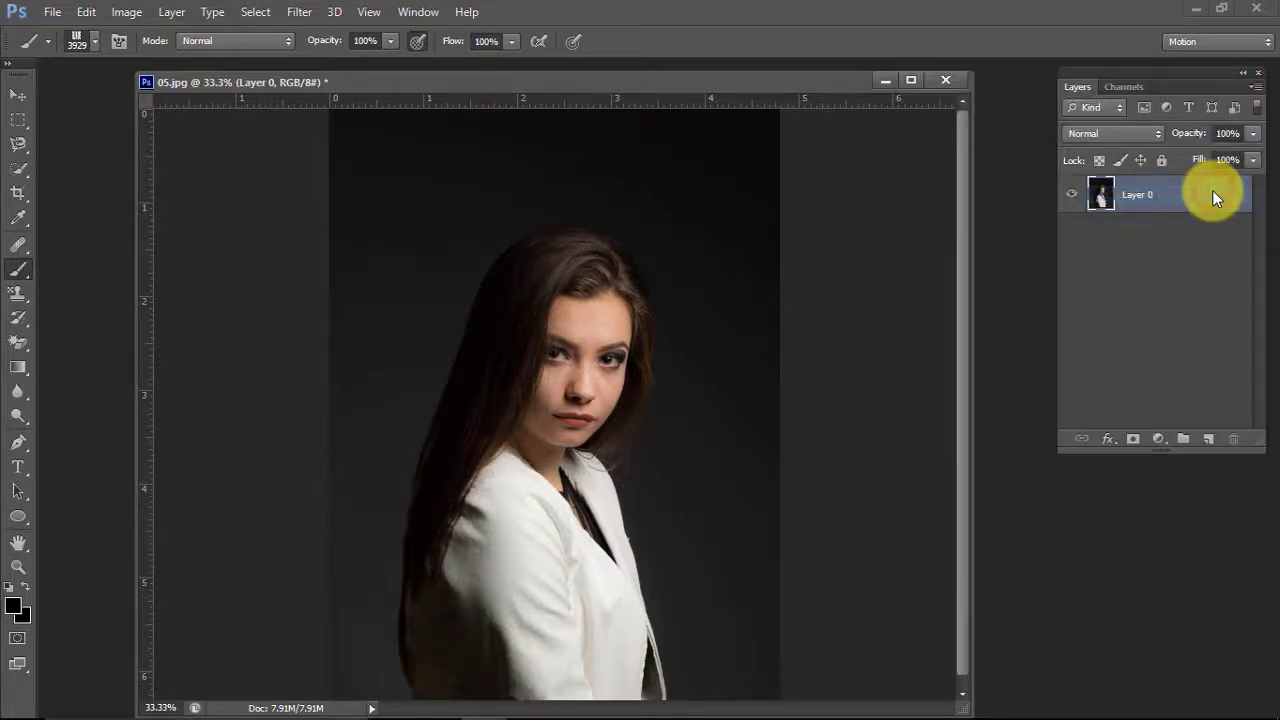
{"action": "left_click", "coordinate": [1208, 438]}
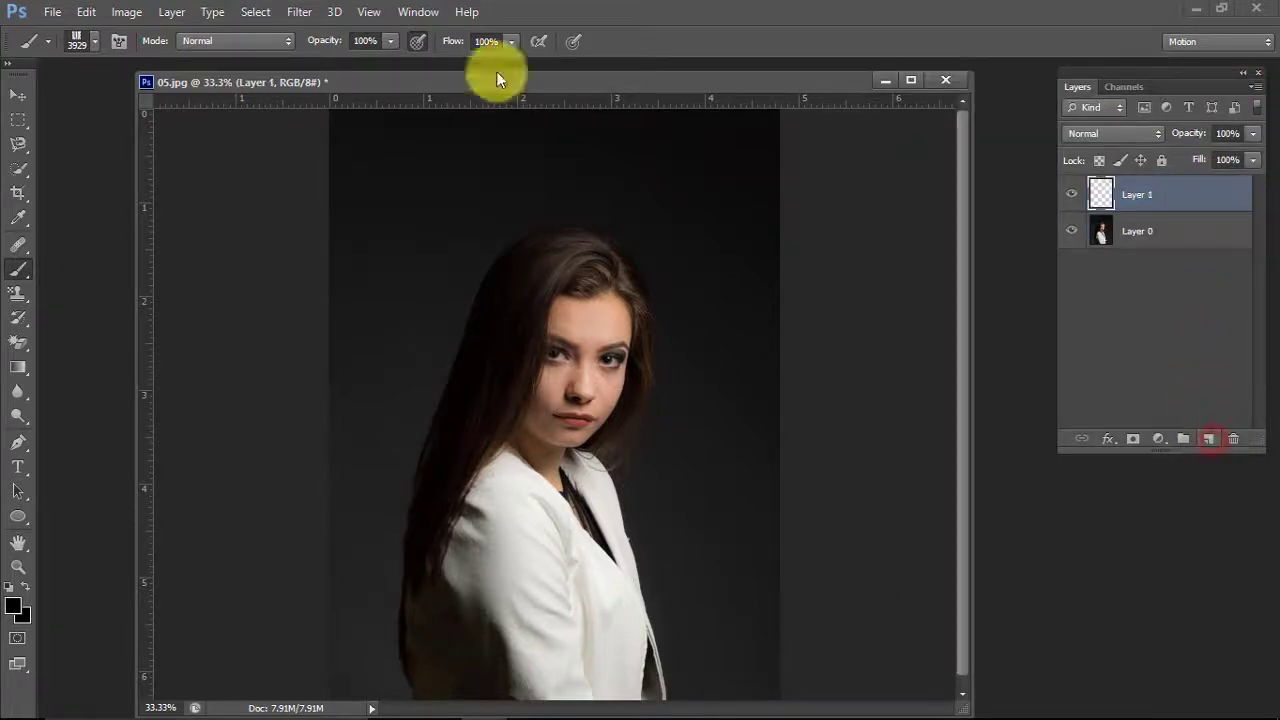
- Set the brush size to 298 px and its opacity to 40%
{"action": "left_click", "coordinate": [88, 47]}
{"action": "left_click_drag", "start_coordinate": [62, 97], "coordinate": [135, 102]}
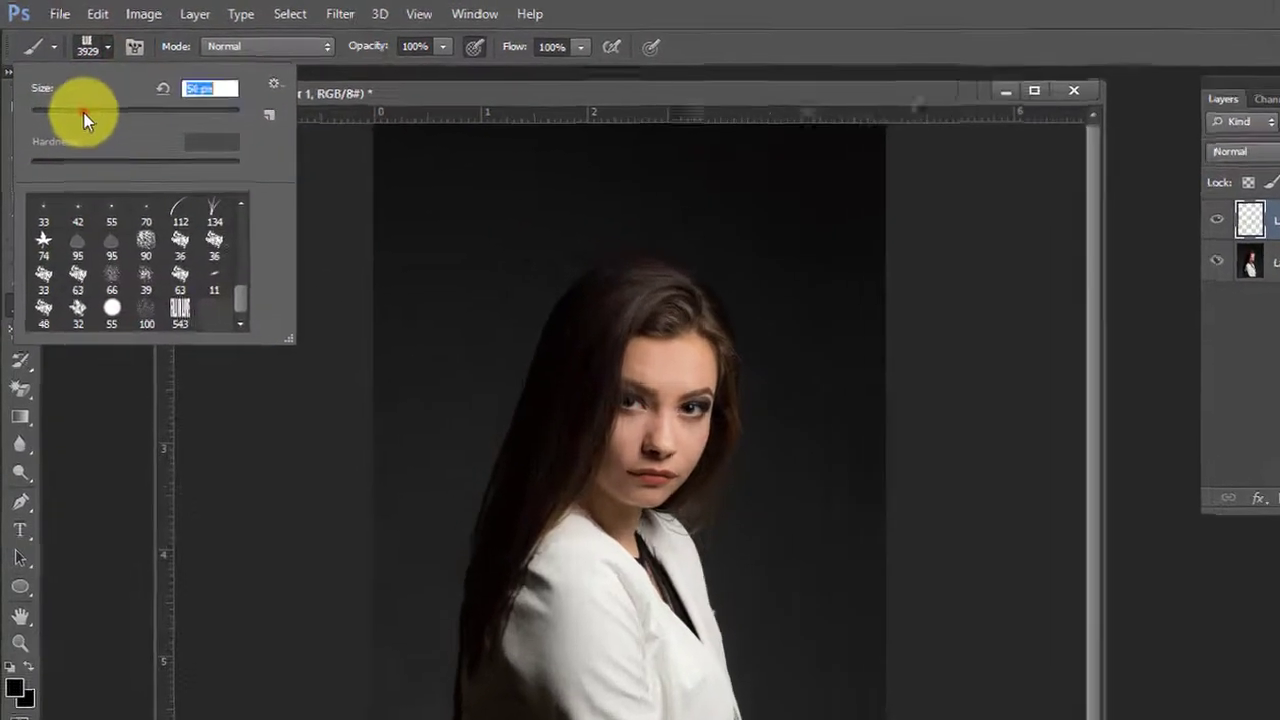
{"action": "left_click_drag", "start_coordinate": [190, 145], "coordinate": [208, 140]}
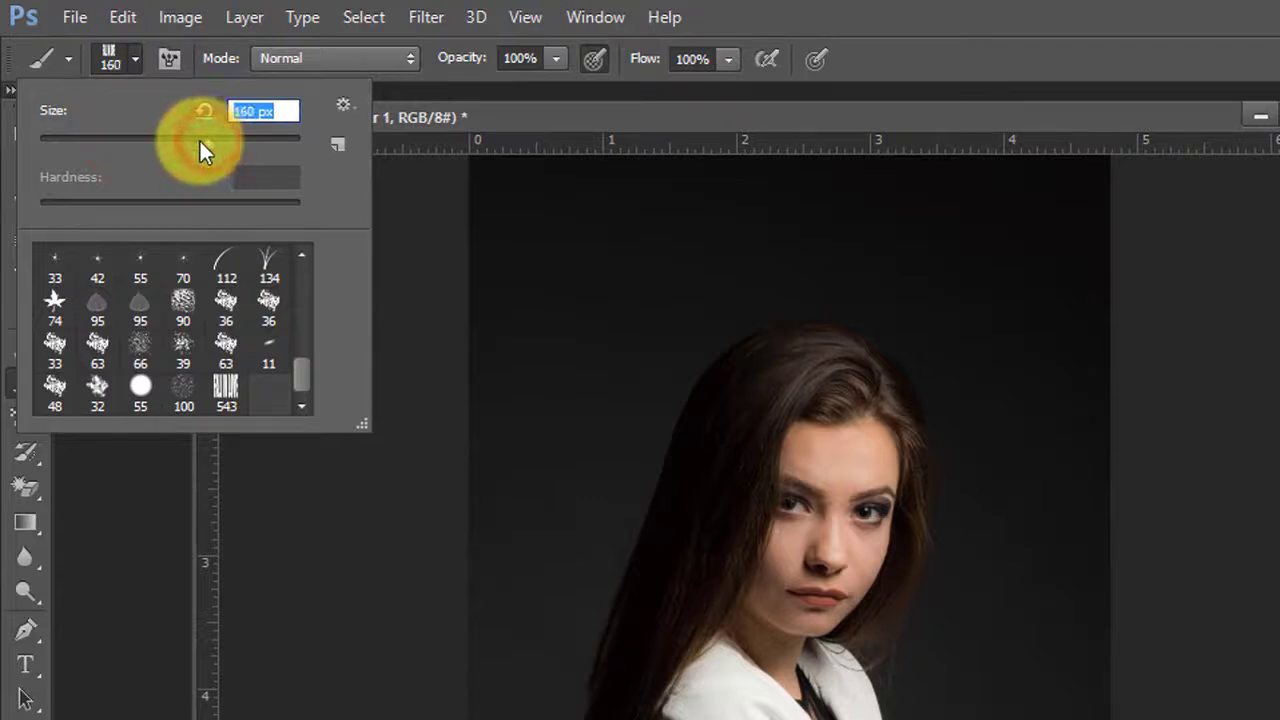
{"action": "left_click_drag", "start_coordinate": [208, 138], "coordinate": [247, 136]}
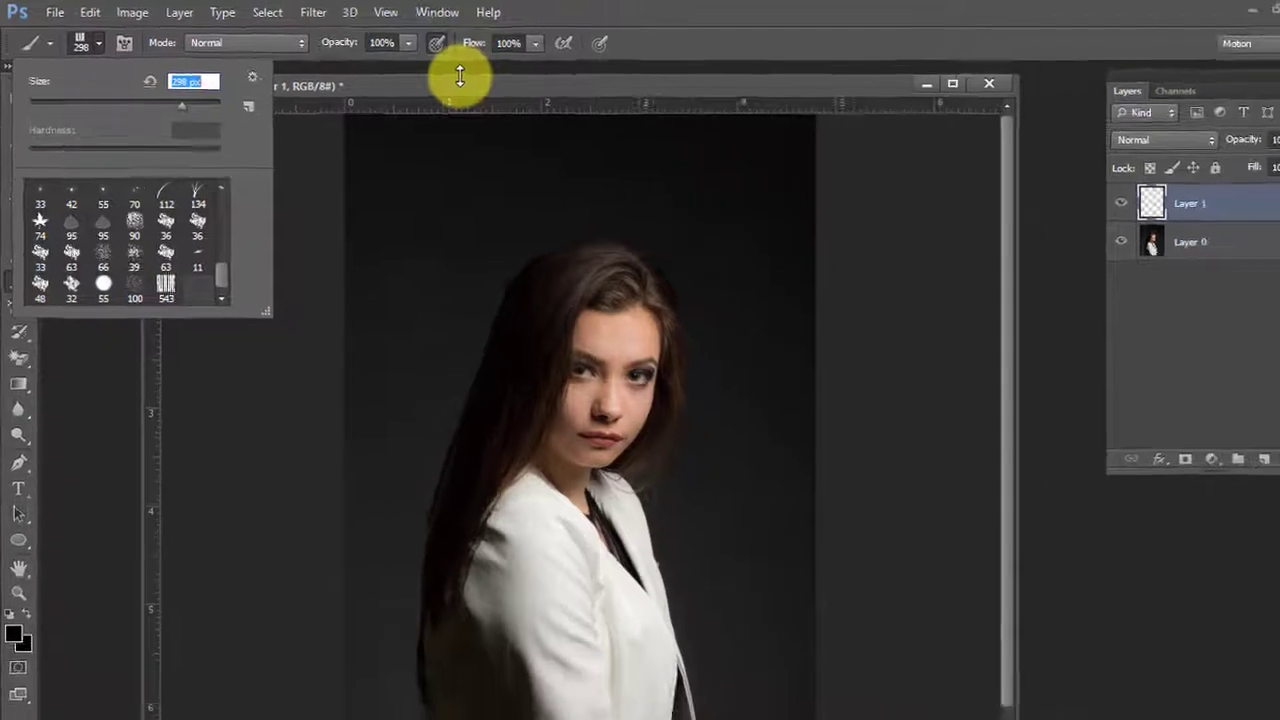
{"action": "left_click", "coordinate": [450, 101]}
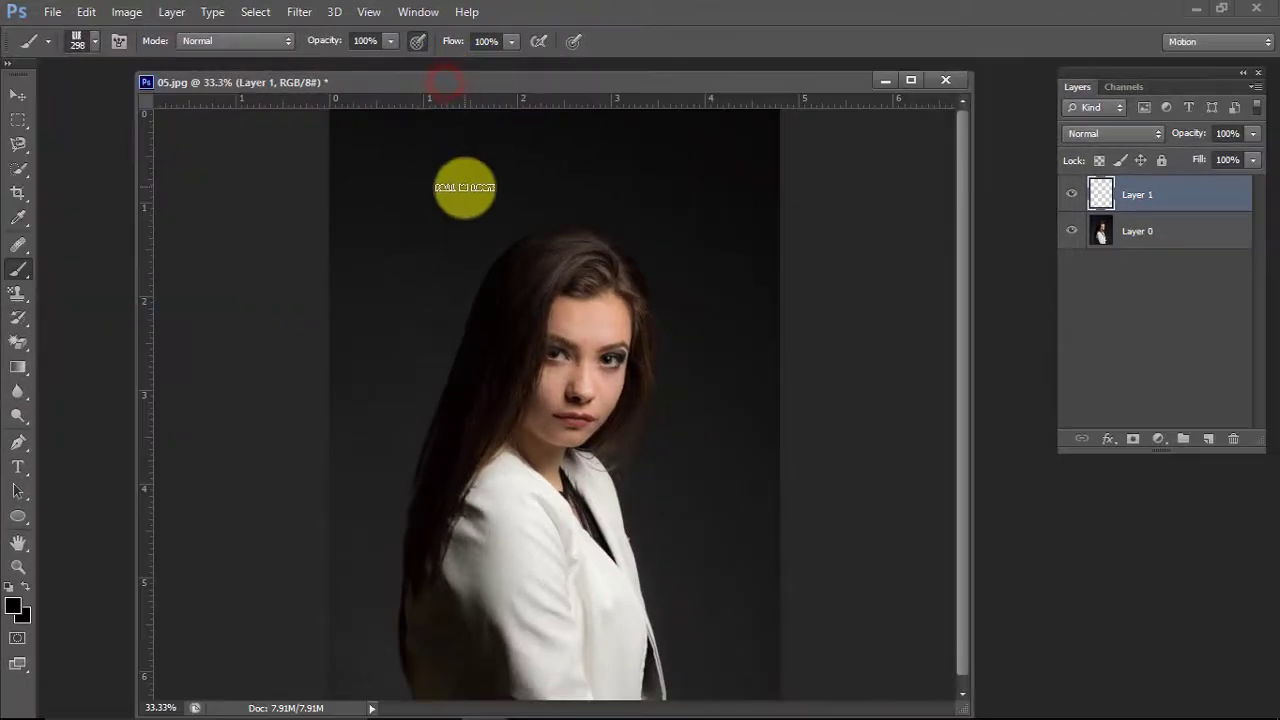
{"action": "left_click", "coordinate": [391, 47]}
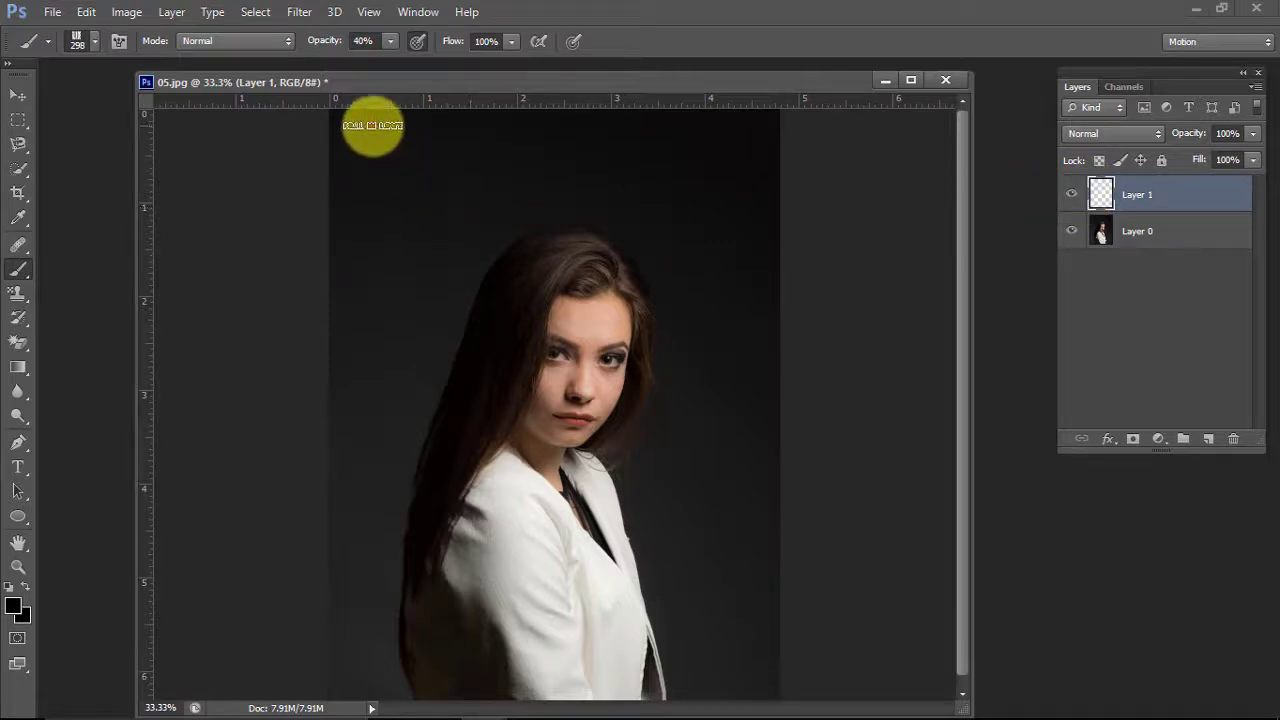
{"action": "left_click", "coordinate": [372, 126]}
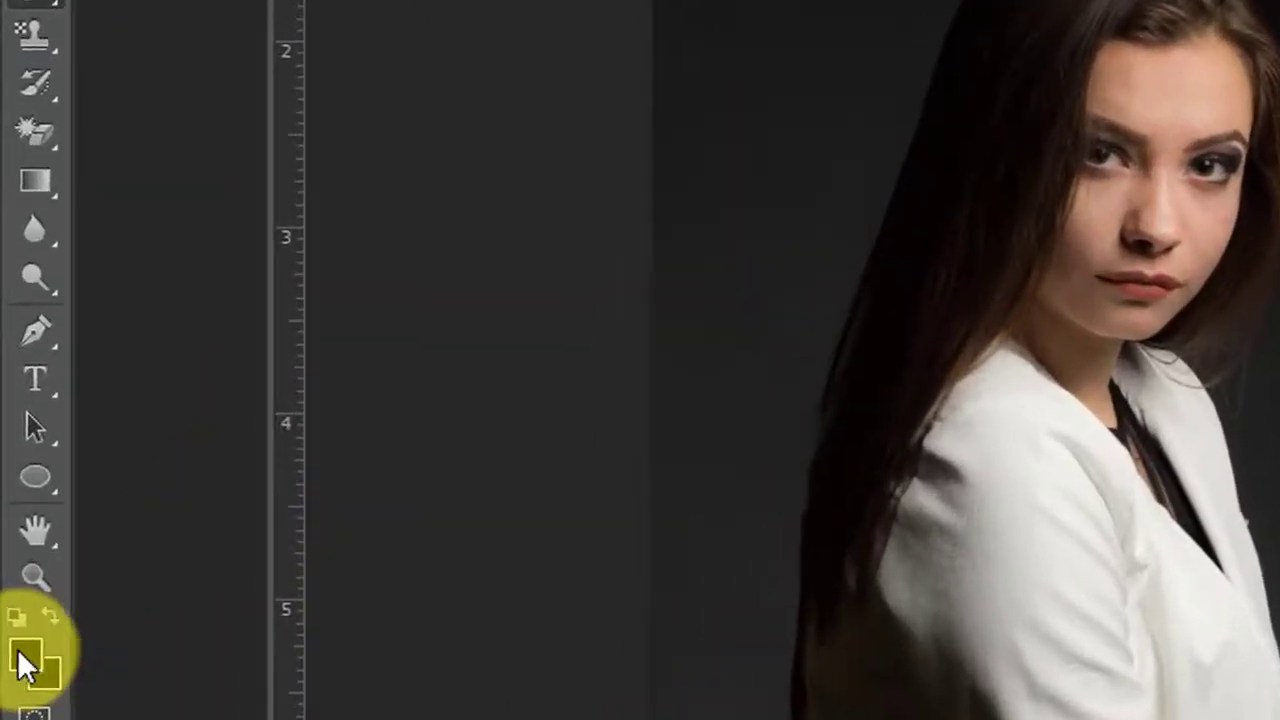
- Set the foreground painting colour to white
{"action": "left_click", "coordinate": [13, 606]}
{"action": "left_click_drag", "start_coordinate": [699, 461], "coordinate": [671, 296]}
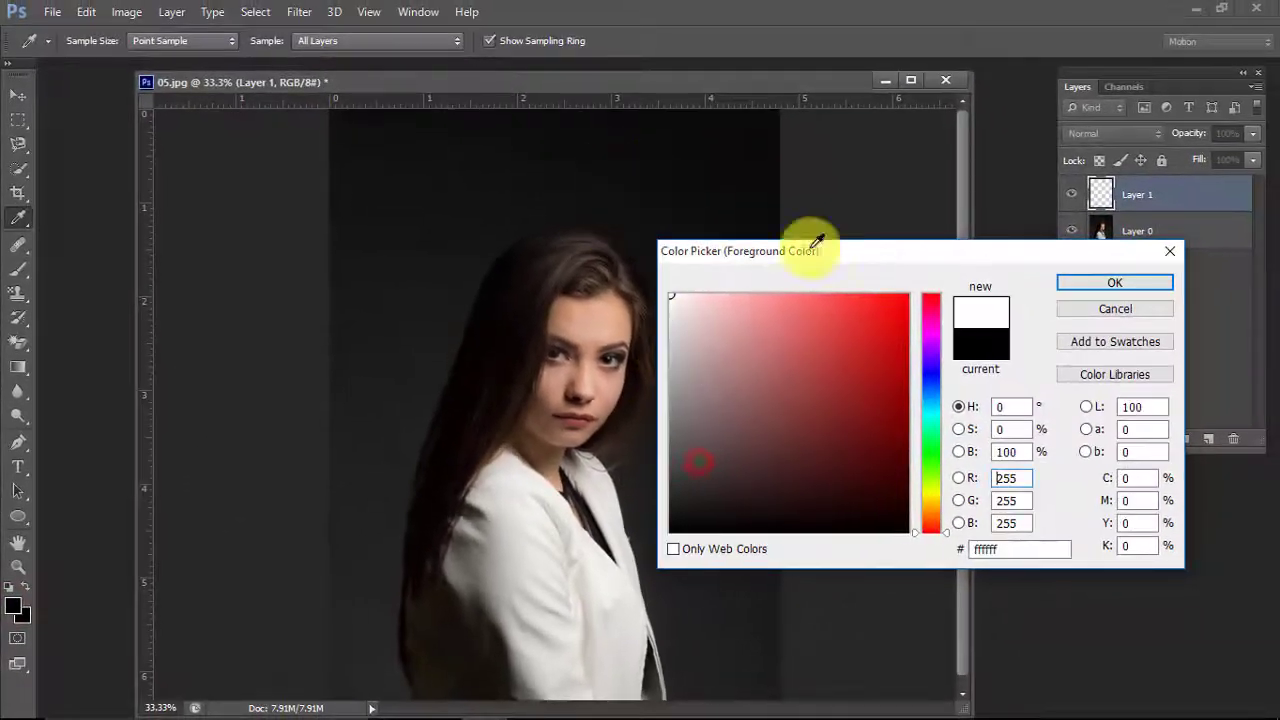
{"action": "left_click", "coordinate": [1083, 286]}
{"action": "key", "text": "b"}
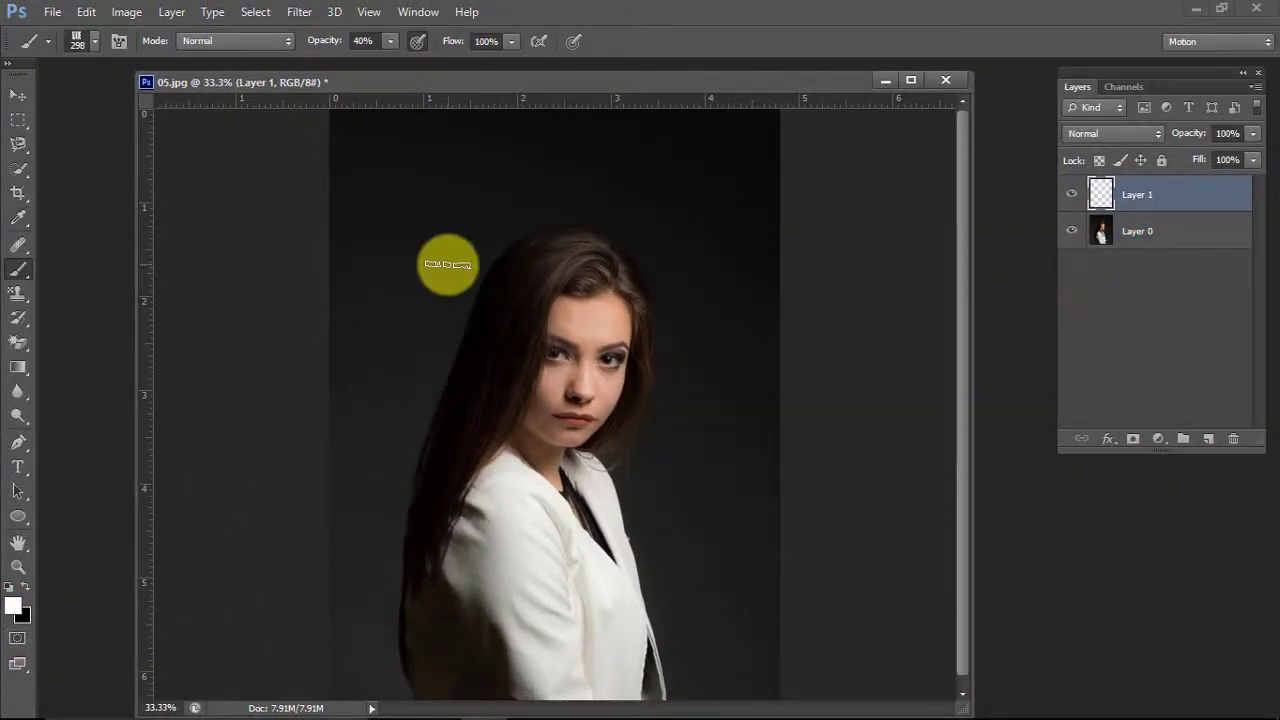
- Paint faint white FALL IN LOVE stamps across the portrait on Layer 1
{"action": "mouse_move", "coordinate": [368, 162]}
{"action": "left_mouse_down"}
{"action": "mouse_move", "coordinate": [394, 277]}
{"action": "mouse_move", "coordinate": [480, 371]}
{"action": "left_mouse_up"}
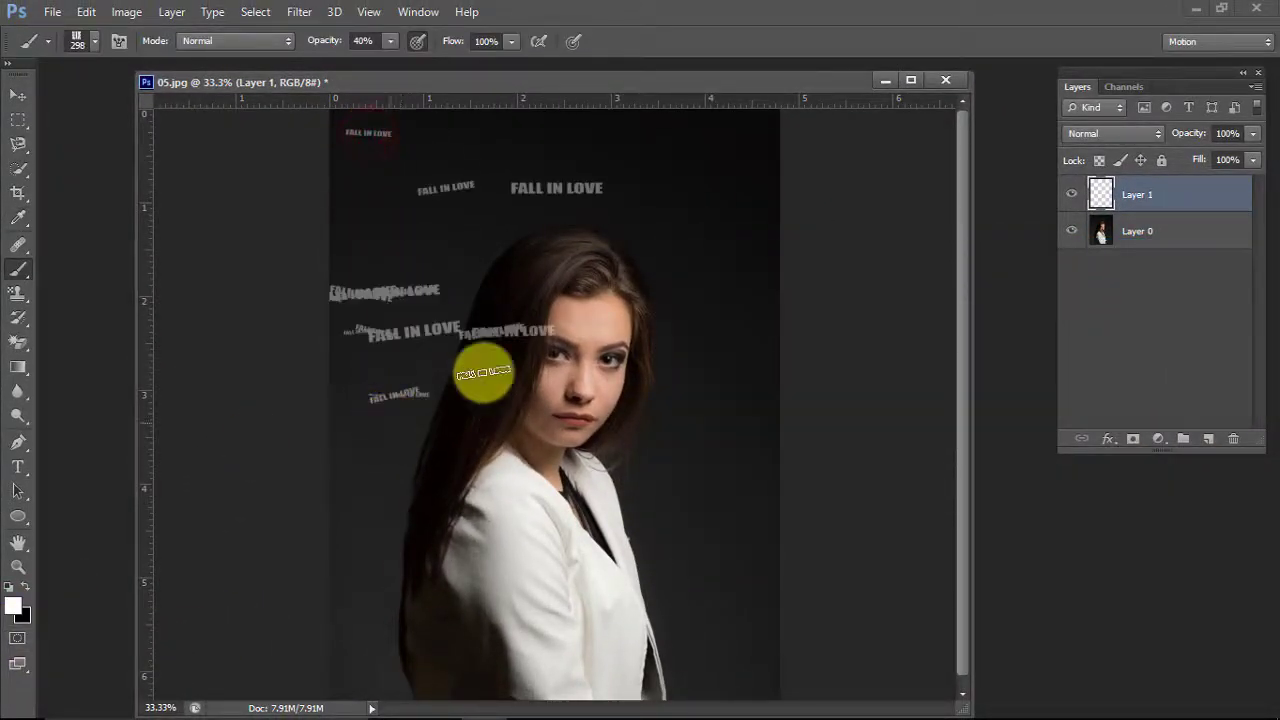
{"action": "left_click_drag", "start_coordinate": [689, 129], "coordinate": [726, 686]}
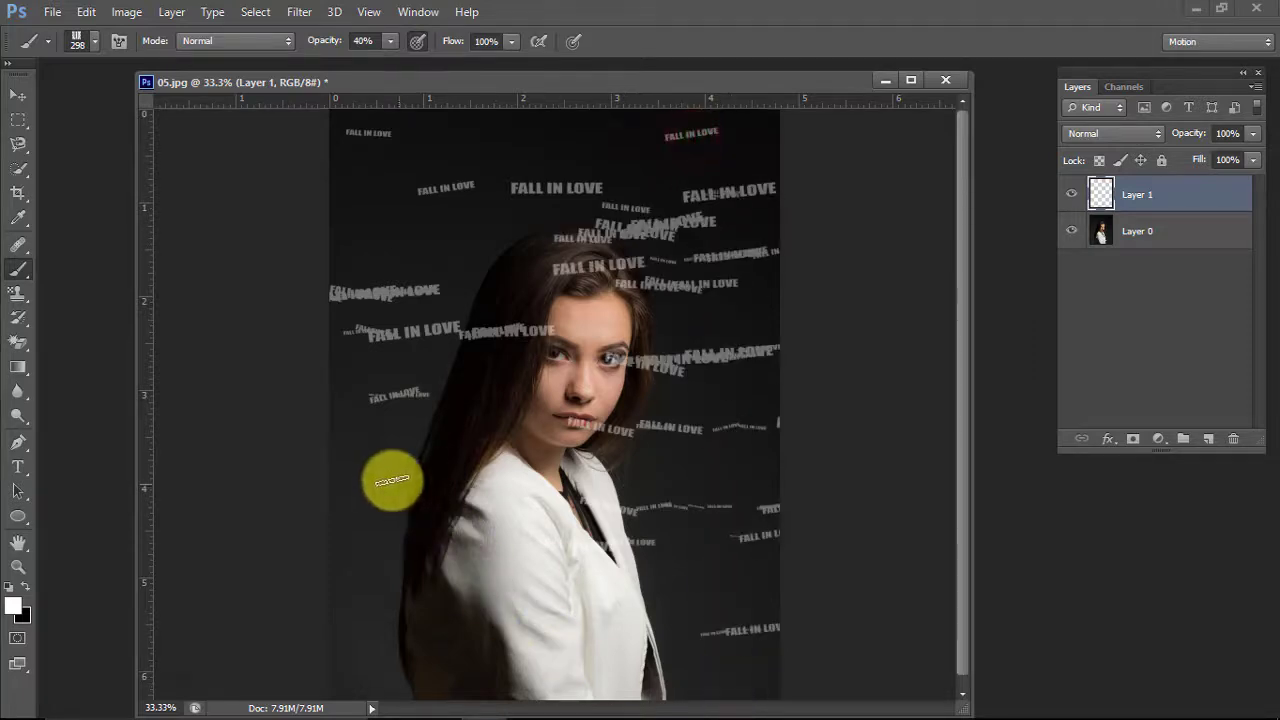
{"action": "left_click_drag", "start_coordinate": [374, 529], "coordinate": [429, 700]}
{"action": "mouse_move", "coordinate": [397, 211]}
{"action": "left_mouse_down"}
{"action": "mouse_move", "coordinate": [366, 157]}
{"action": "mouse_move", "coordinate": [423, 263]}
{"action": "mouse_move", "coordinate": [509, 306]}
{"action": "mouse_move", "coordinate": [575, 700]}
{"action": "mouse_move", "coordinate": [629, 560]}
{"action": "mouse_move", "coordinate": [714, 674]}
{"action": "mouse_move", "coordinate": [711, 531]}
{"action": "mouse_move", "coordinate": [643, 86]}
{"action": "mouse_move", "coordinate": [394, 186]}
{"action": "mouse_move", "coordinate": [370, 708]}
{"action": "left_mouse_up"}
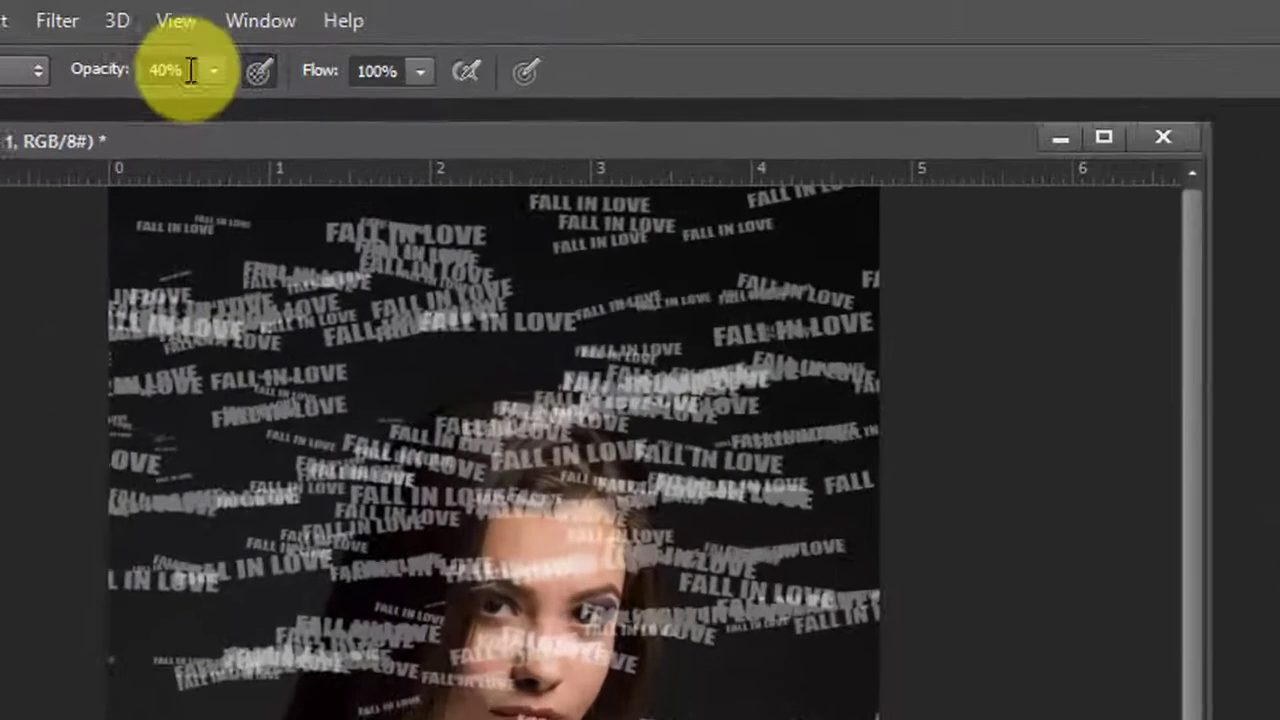
- Raise the brush opacity to 100% and the size to 500 px
{"action": "left_click", "coordinate": [190, 70]}
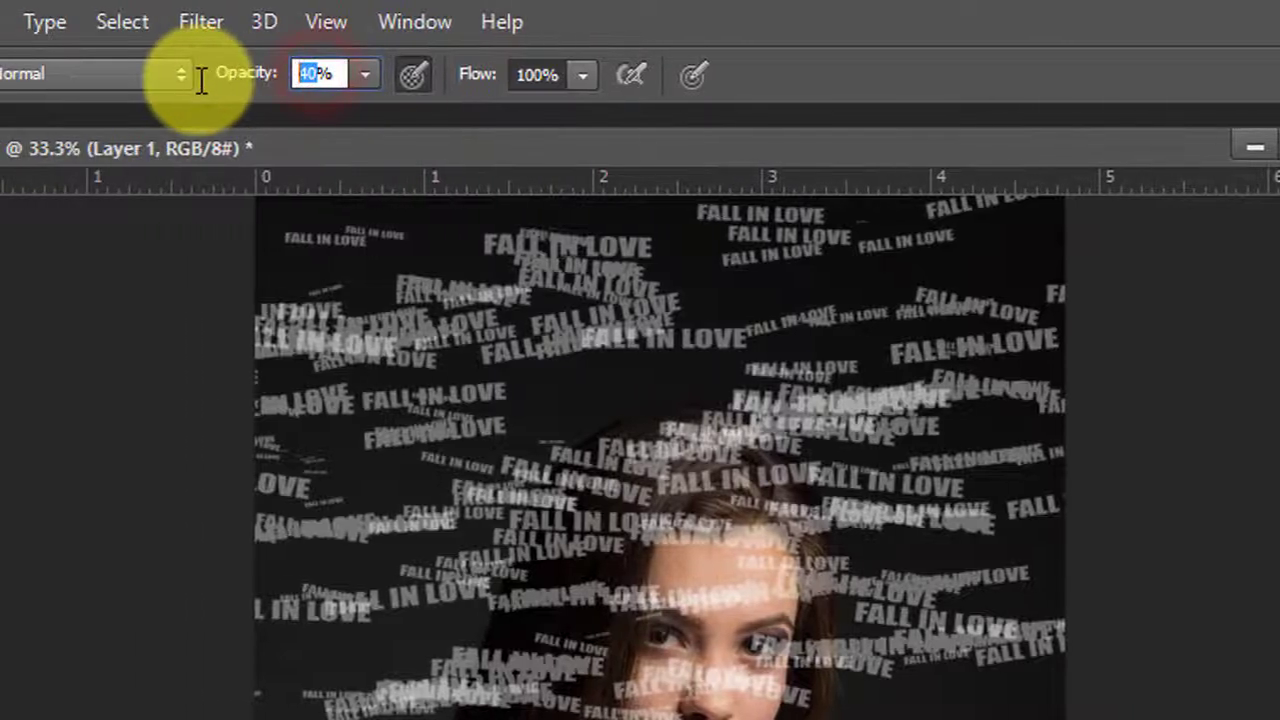
{"action": "type", "text": "100"}
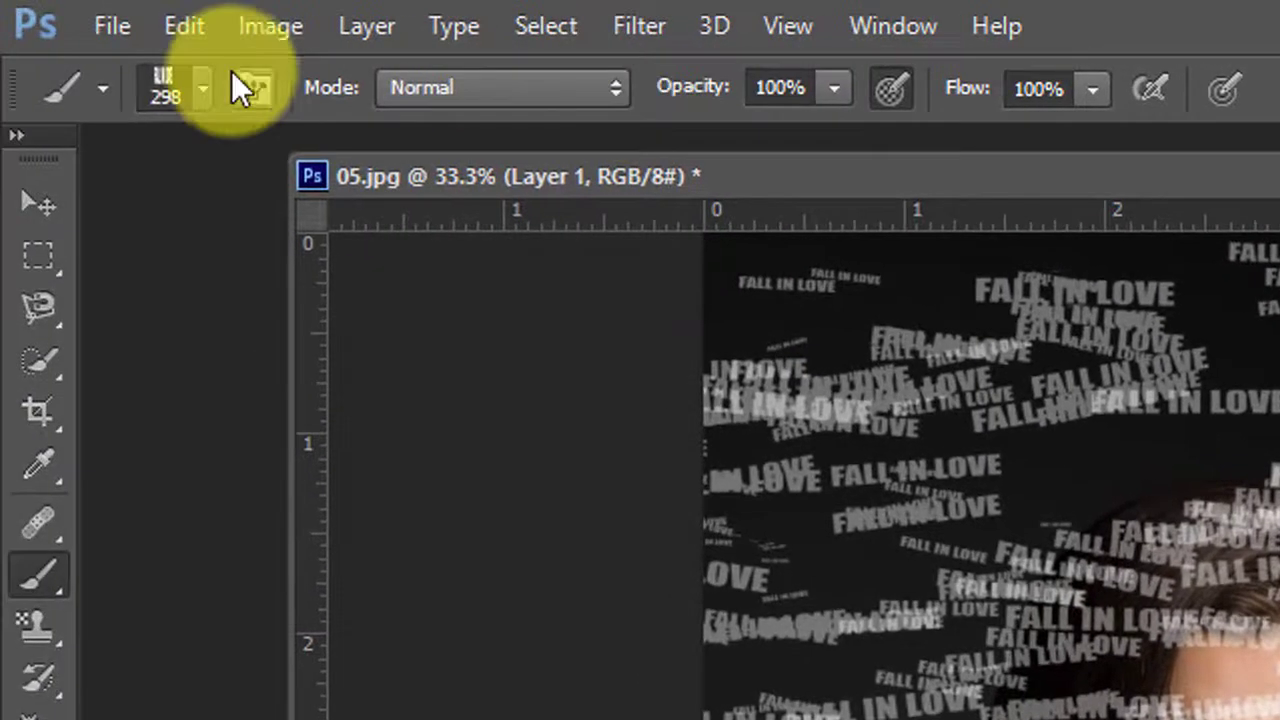
{"action": "left_click", "coordinate": [206, 88]}
{"action": "left_click", "coordinate": [398, 215]}
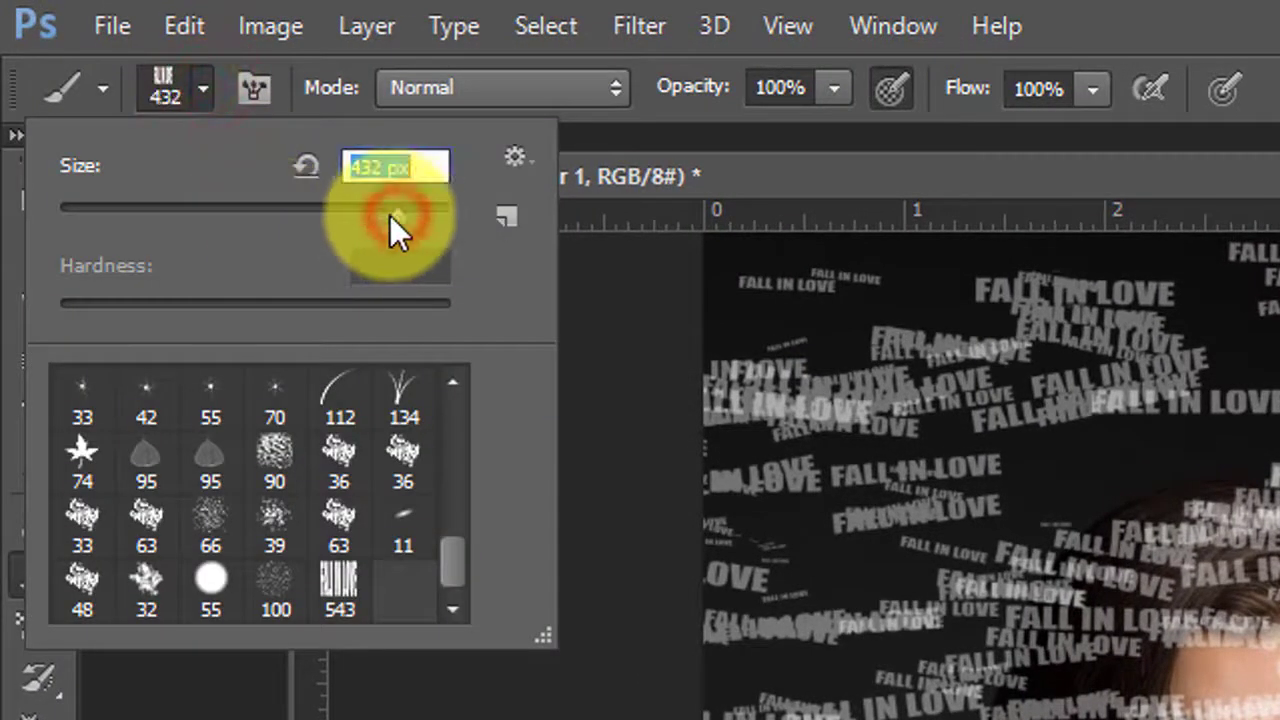
{"action": "left_click_drag", "start_coordinate": [410, 215], "coordinate": [406, 217]}
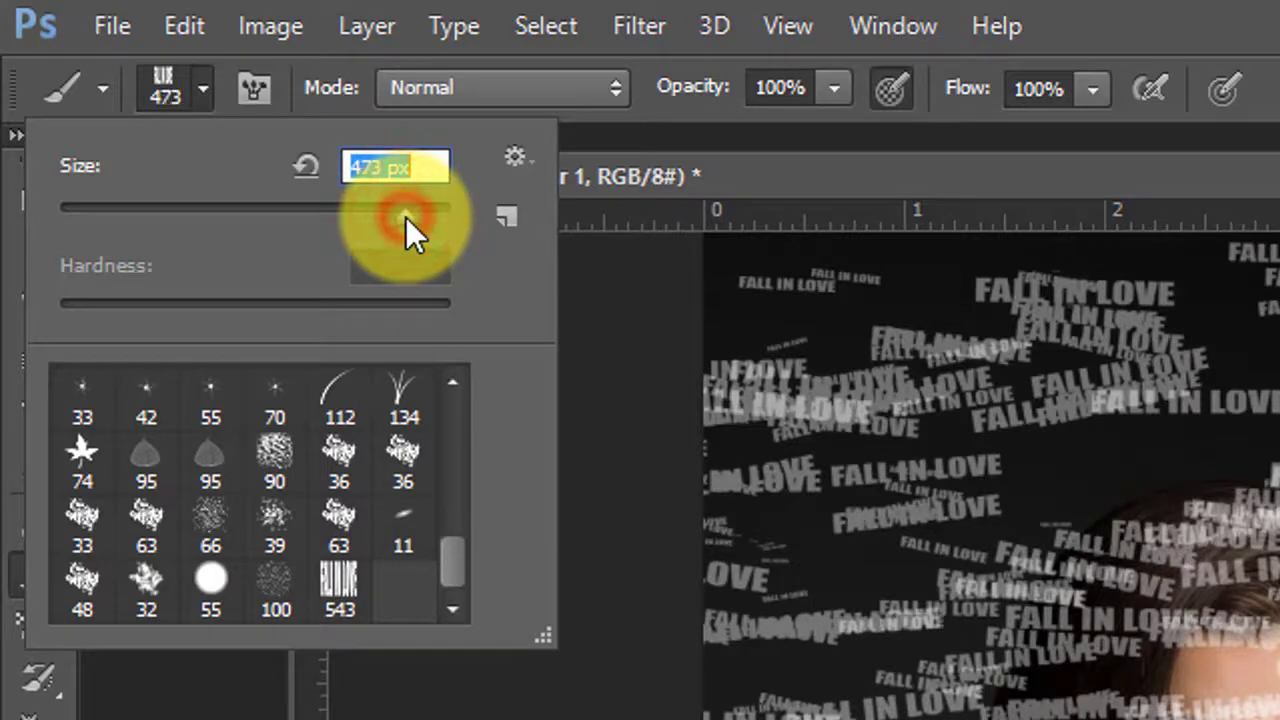
{"action": "left_click", "coordinate": [380, 165]}
{"action": "double_click", "coordinate": [349, 167]}
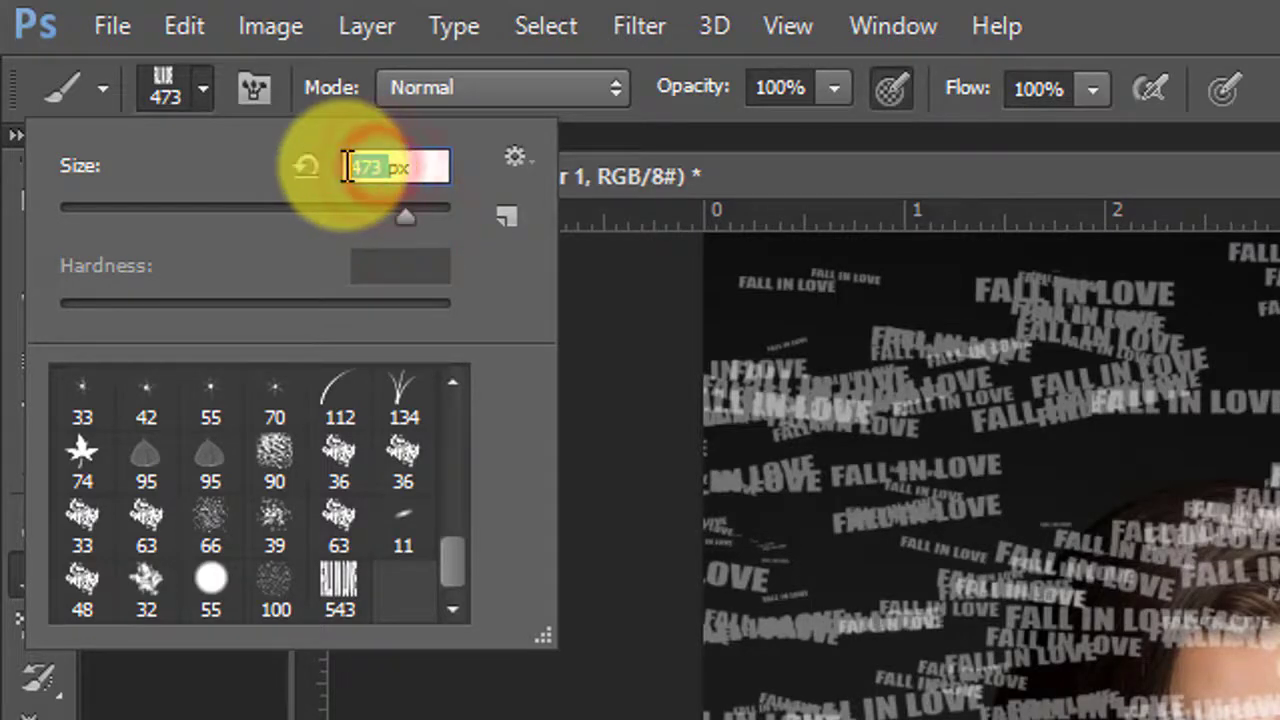
{"action": "type", "text": "500"}
{"action": "key", "text": "Return"}
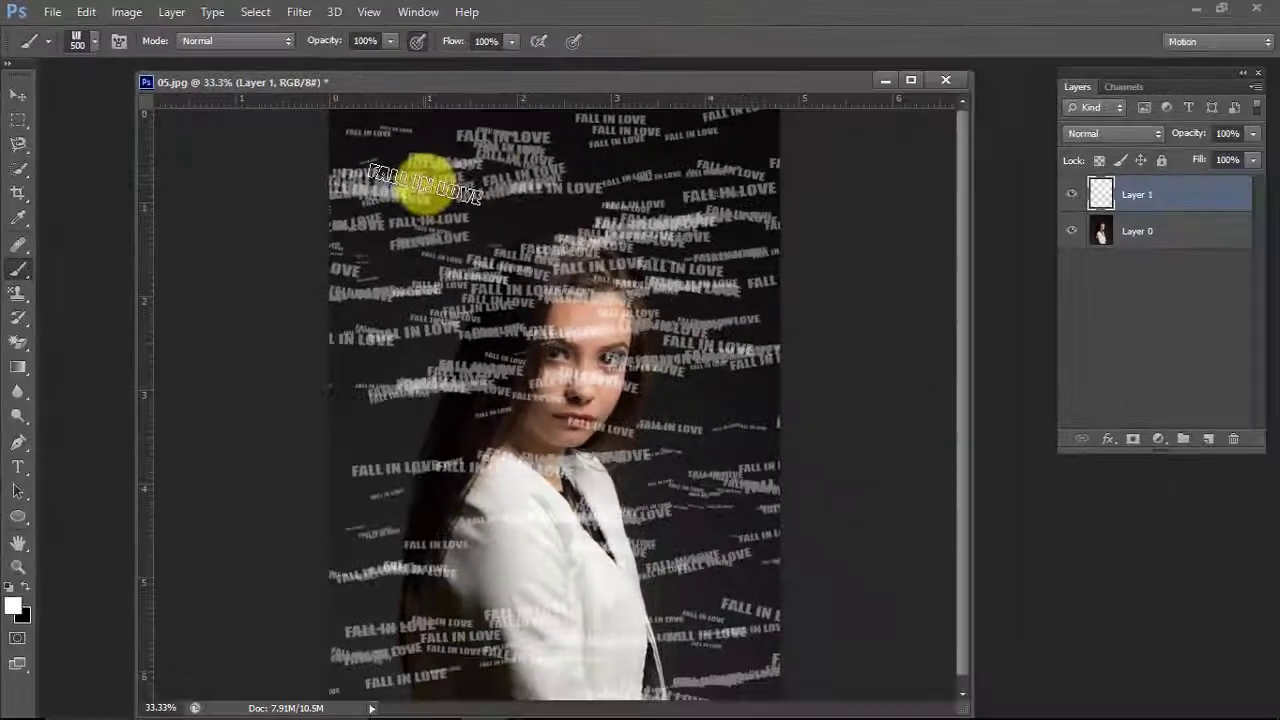
- Stamp bold white FALL IN LOVE text across the face, top and right edge
{"action": "left_click", "coordinate": [614, 157]}
{"action": "mouse_move", "coordinate": [606, 214]}
{"action": "left_mouse_down"}
{"action": "mouse_move", "coordinate": [543, 400]}
{"action": "mouse_move", "coordinate": [414, 443]}
{"action": "mouse_move", "coordinate": [409, 663]}
{"action": "left_mouse_up"}
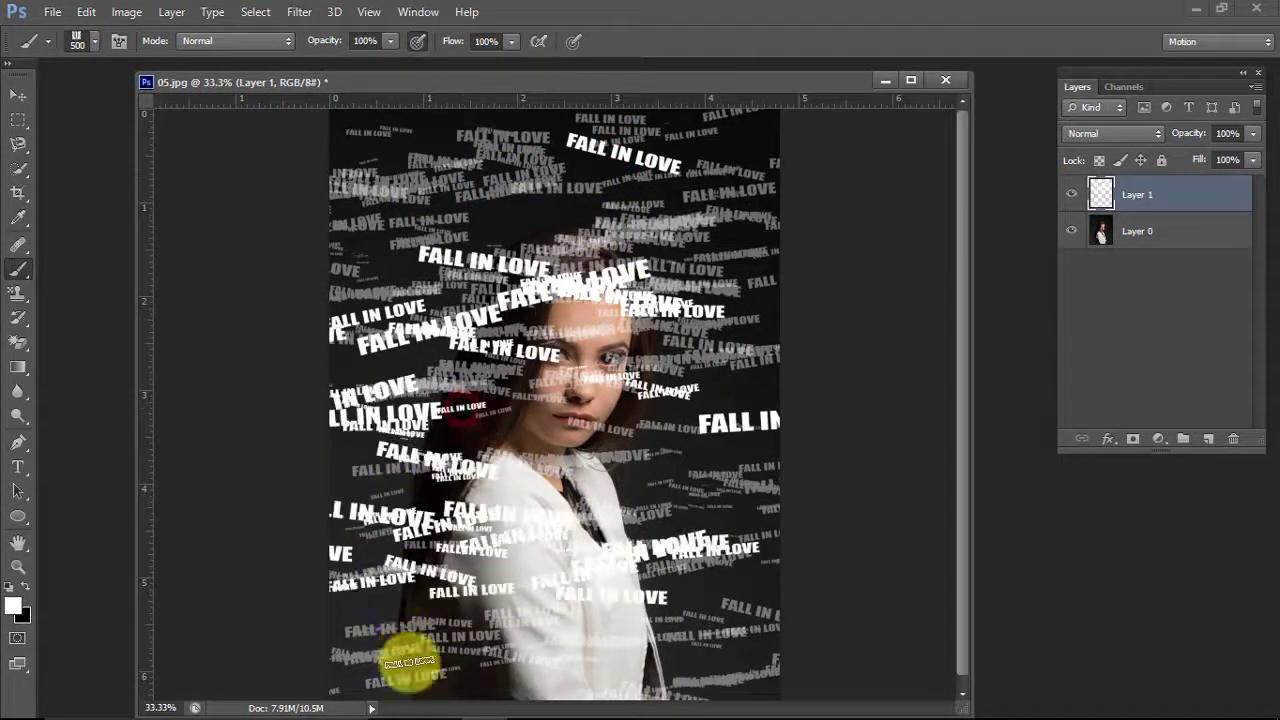
{"action": "left_click_drag", "start_coordinate": [757, 237], "coordinate": [814, 534]}
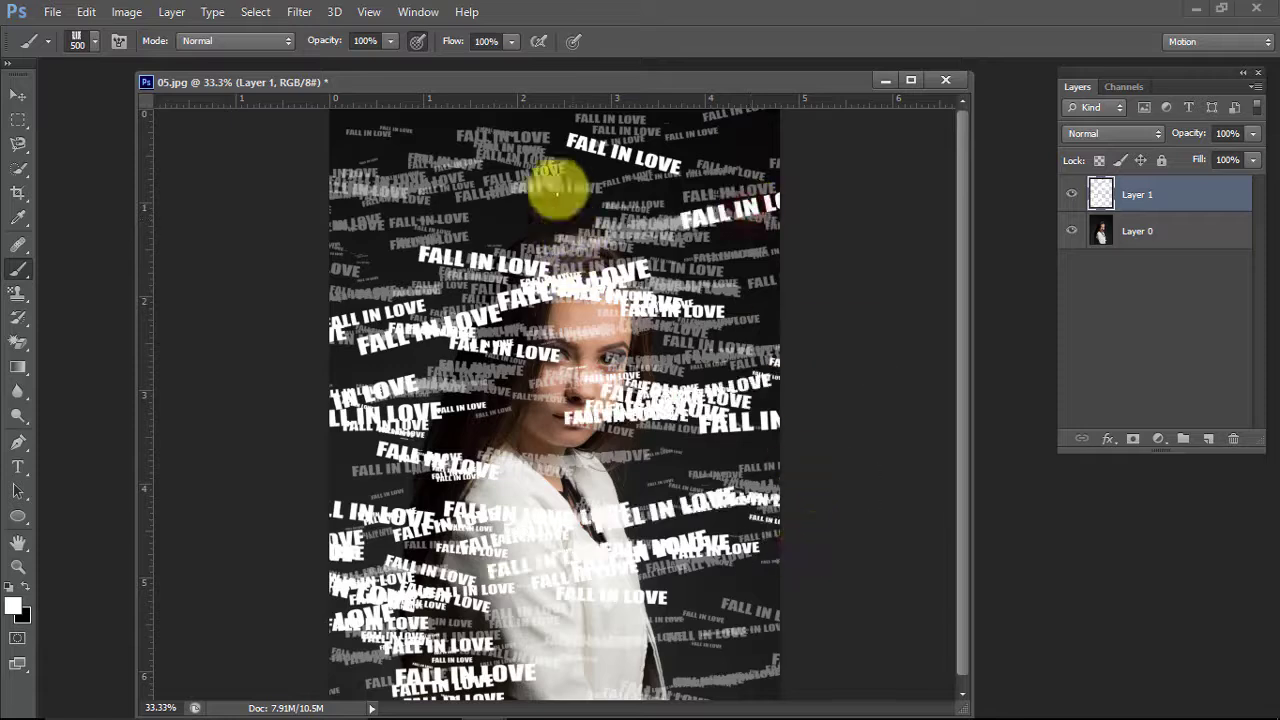
{"action": "mouse_move", "coordinate": [523, 137]}
{"action": "left_mouse_down"}
{"action": "mouse_move", "coordinate": [545, 222]}
{"action": "mouse_move", "coordinate": [405, 127]}
{"action": "mouse_move", "coordinate": [357, 149]}
{"action": "mouse_move", "coordinate": [343, 177]}
{"action": "mouse_move", "coordinate": [362, 125]}
{"action": "mouse_move", "coordinate": [486, 108]}
{"action": "mouse_move", "coordinate": [734, 157]}
{"action": "left_mouse_up"}
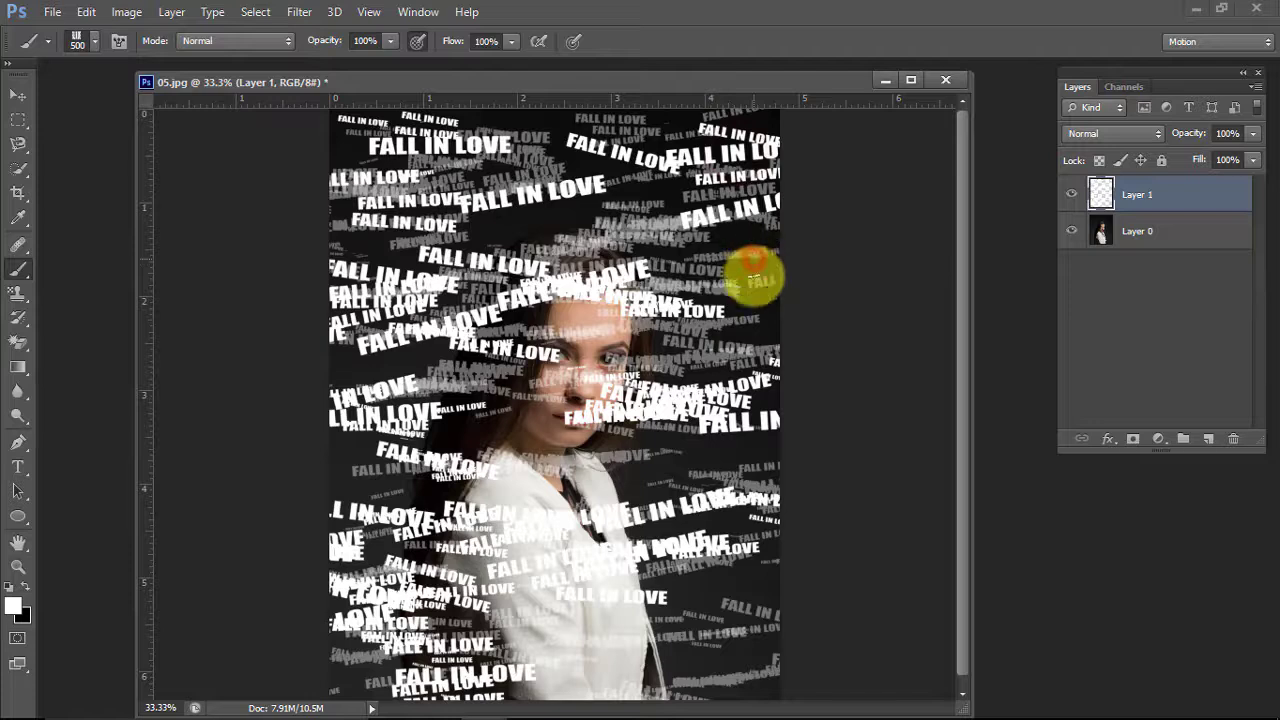
{"action": "mouse_move", "coordinate": [755, 278]}
{"action": "left_mouse_down"}
{"action": "mouse_move", "coordinate": [766, 300]}
{"action": "mouse_move", "coordinate": [757, 234]}
{"action": "mouse_move", "coordinate": [757, 300]}
{"action": "mouse_move", "coordinate": [586, 523]}
{"action": "mouse_move", "coordinate": [565, 612]}
{"action": "mouse_move", "coordinate": [586, 694]}
{"action": "mouse_move", "coordinate": [625, 700]}
{"action": "left_mouse_up"}
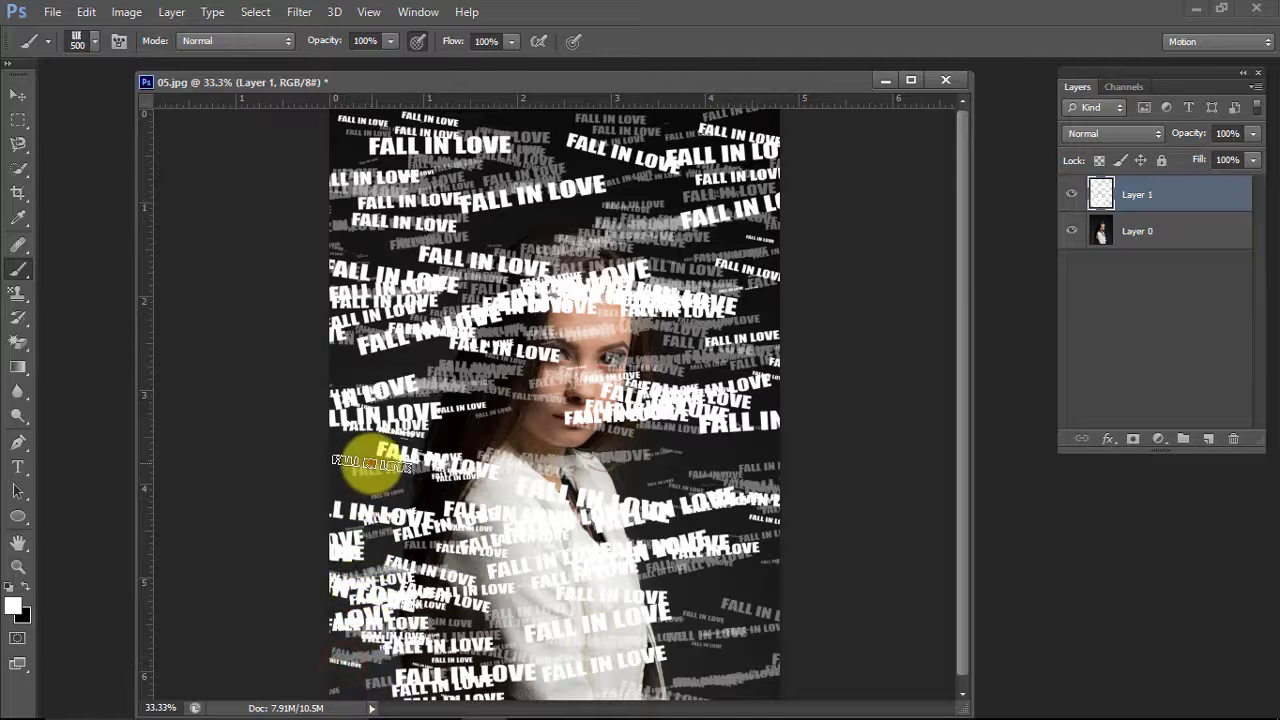
{"action": "left_click_drag", "start_coordinate": [628, 457], "coordinate": [737, 443]}
{"action": "left_click", "coordinate": [743, 645]}
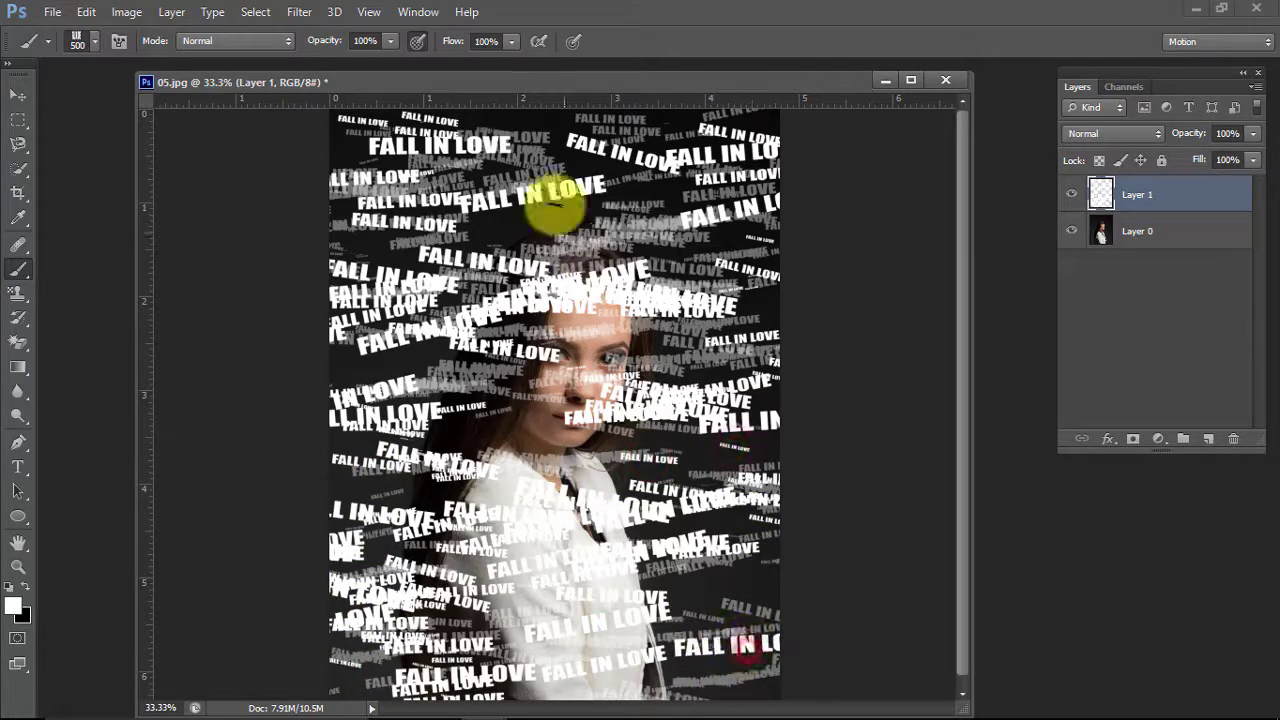
{"action": "mouse_move", "coordinate": [555, 205]}
{"action": "left_mouse_down"}
{"action": "mouse_move", "coordinate": [586, 243]}
{"action": "mouse_move", "coordinate": [600, 300]}
{"action": "mouse_move", "coordinate": [614, 557]}
{"action": "mouse_move", "coordinate": [780, 338]}
{"action": "left_mouse_up"}
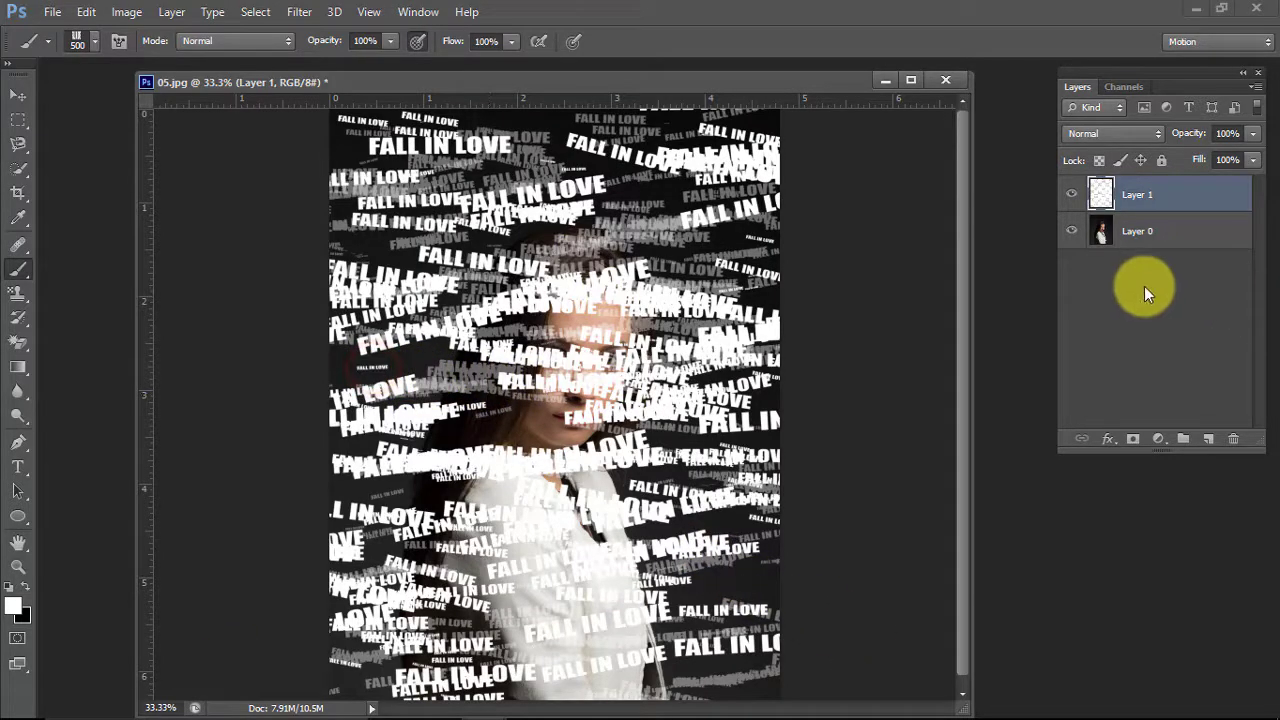
- Move the portrait above the text layer and add a black-filled Layer 2 beneath the text
{"action": "left_click_drag", "start_coordinate": [1170, 233], "coordinate": [1175, 200]}
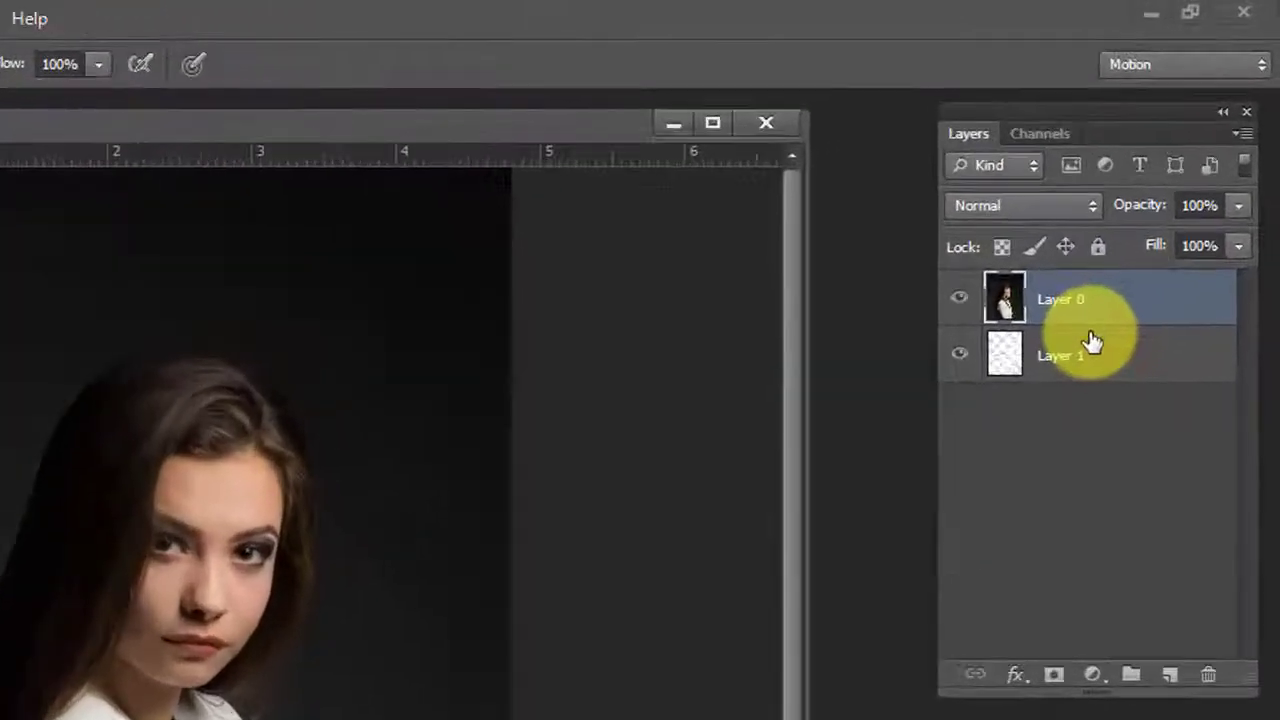
{"action": "left_click", "coordinate": [1170, 240]}
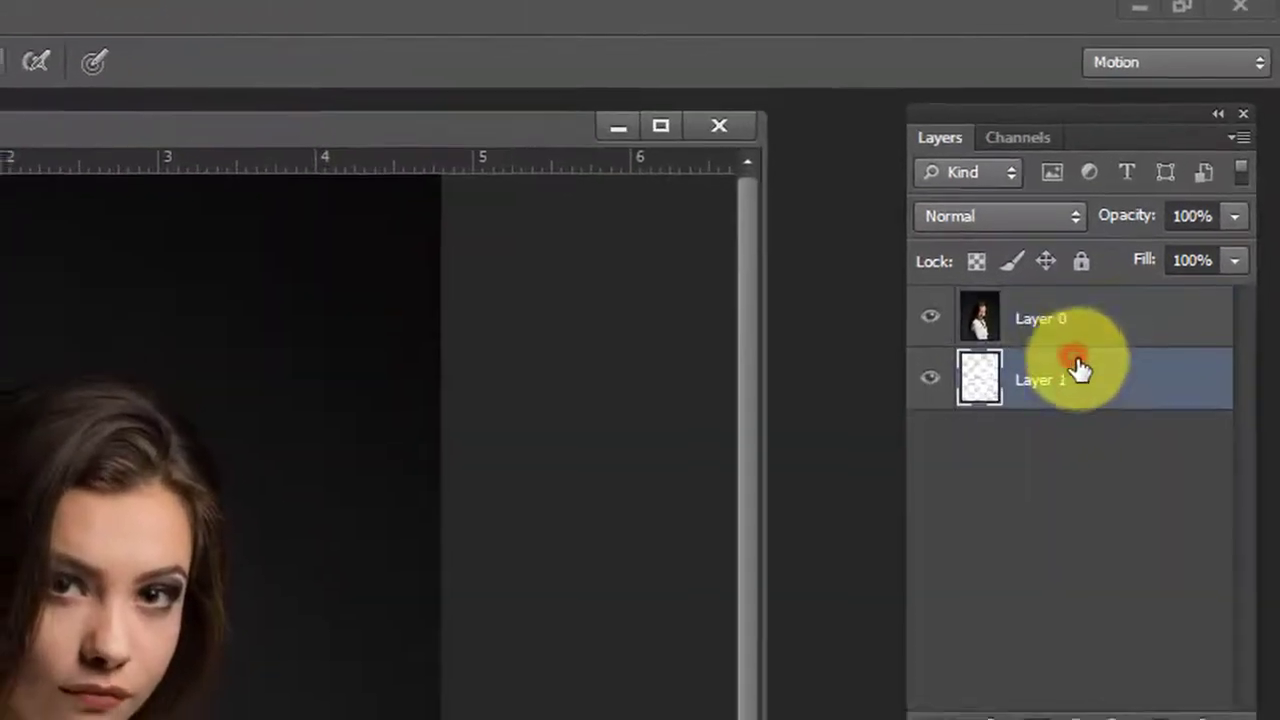
{"action": "left_click", "coordinate": [1205, 456]}
{"action": "left_click_drag", "start_coordinate": [1100, 72], "coordinate": [1150, 168]}
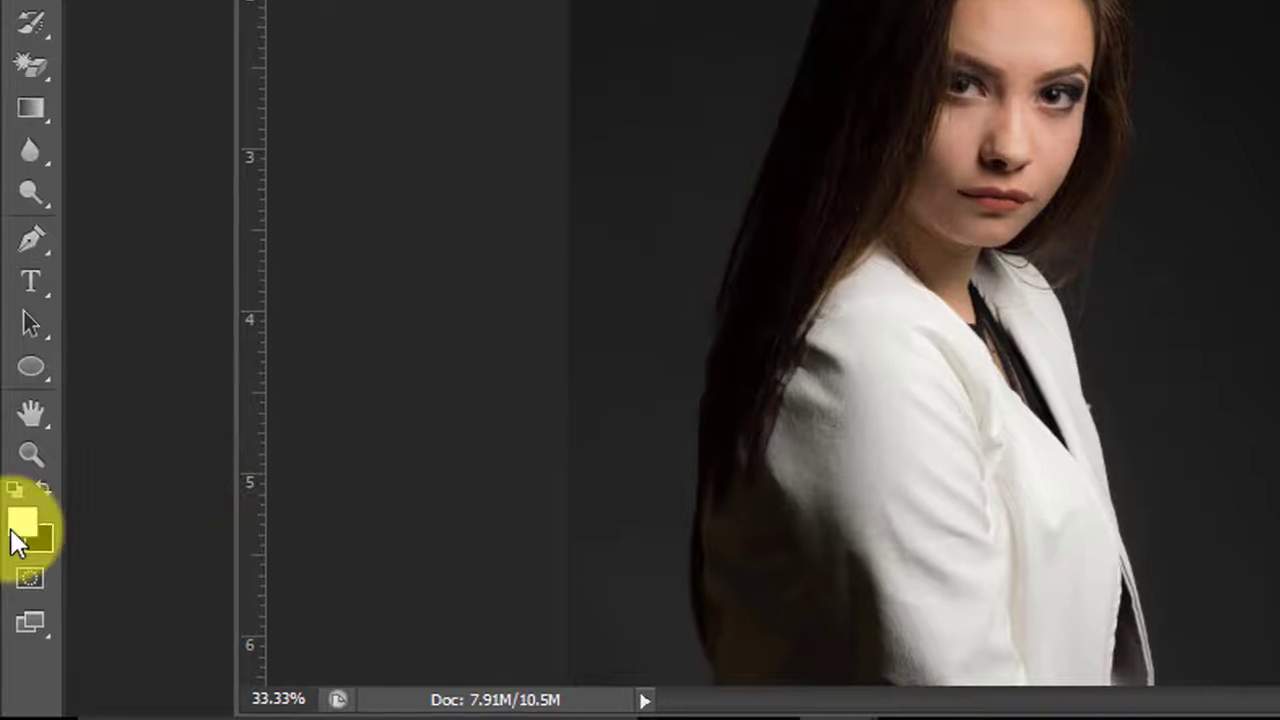
{"action": "left_click", "coordinate": [22, 525]}
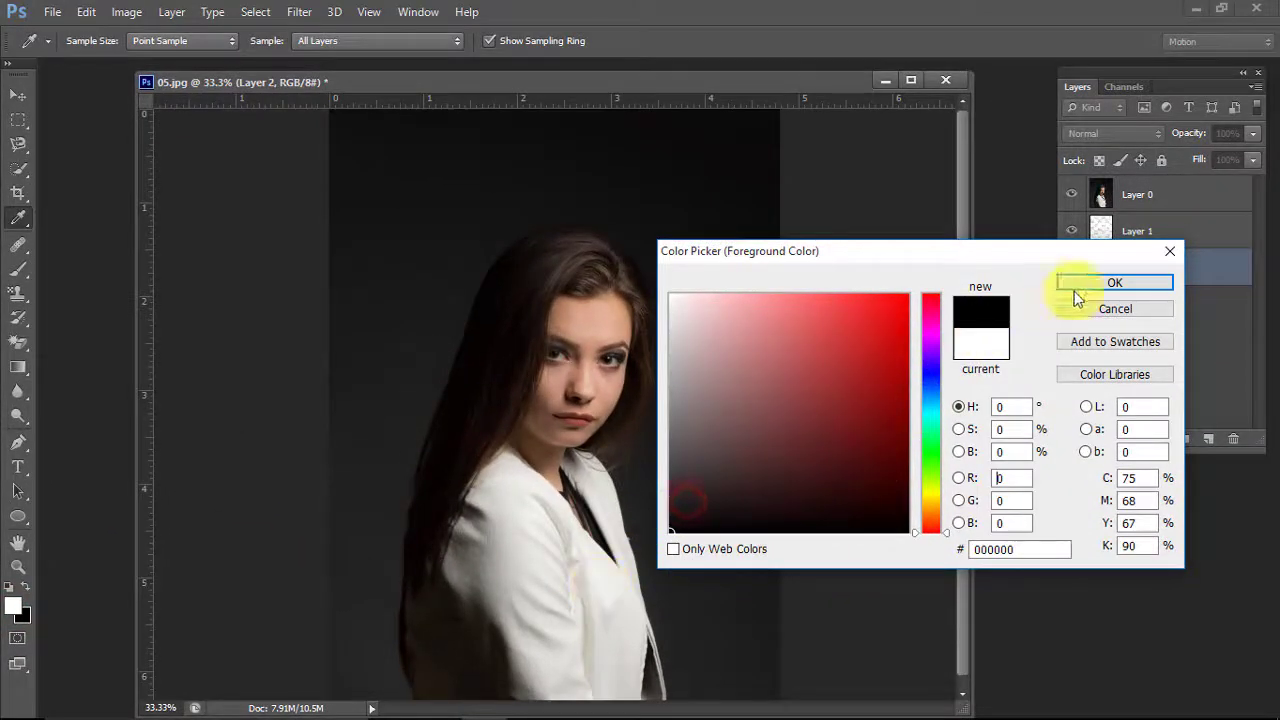
{"action": "key", "text": "alt+BackSpace"}
{"action": "left_click", "coordinate": [1100, 280]}
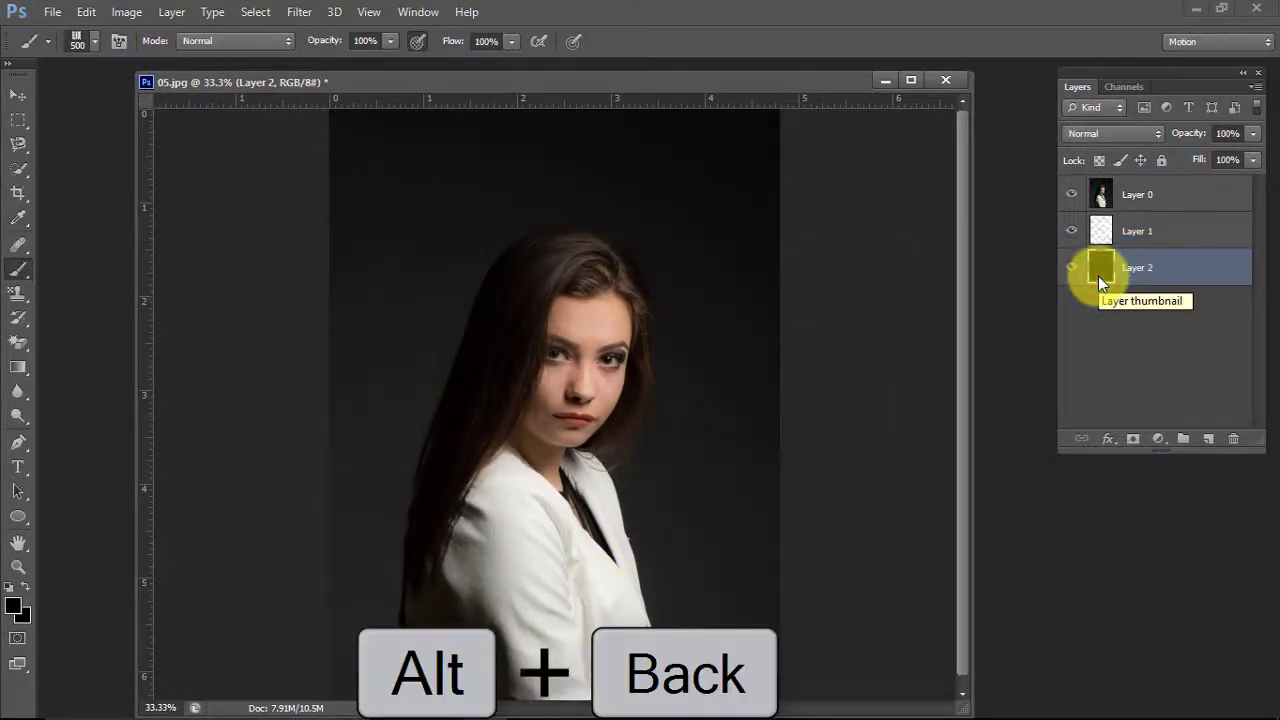
- Clip the portrait layer Layer 0 to the 'FALL IN LOVE' text layer
{"action": "left_click", "coordinate": [1132, 196]}
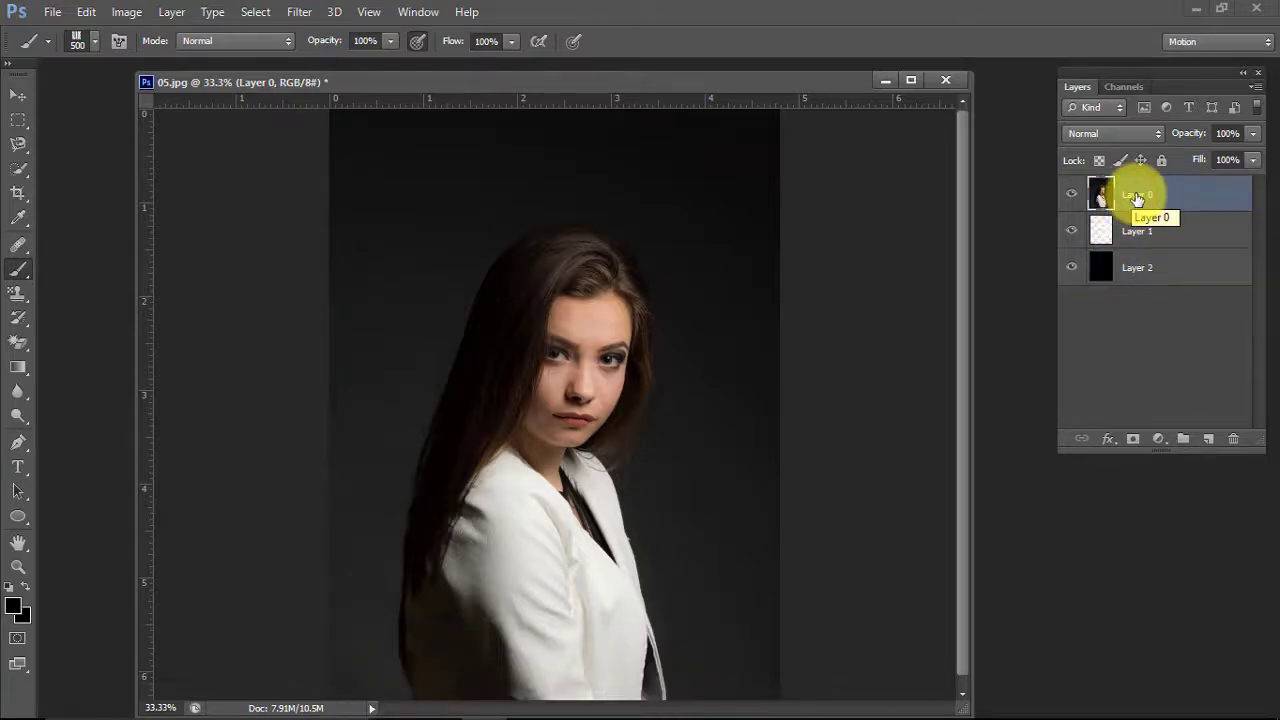
{"action": "right_click", "coordinate": [1137, 199]}
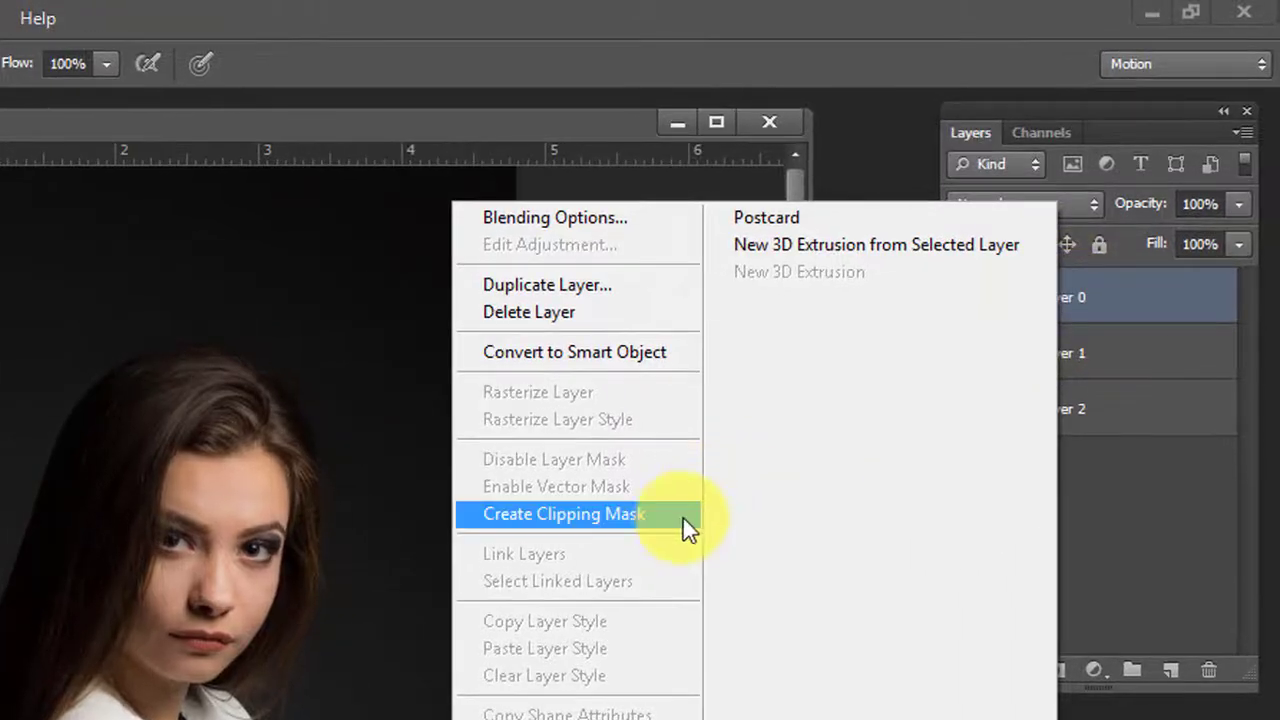
{"action": "left_click", "coordinate": [1150, 290]}
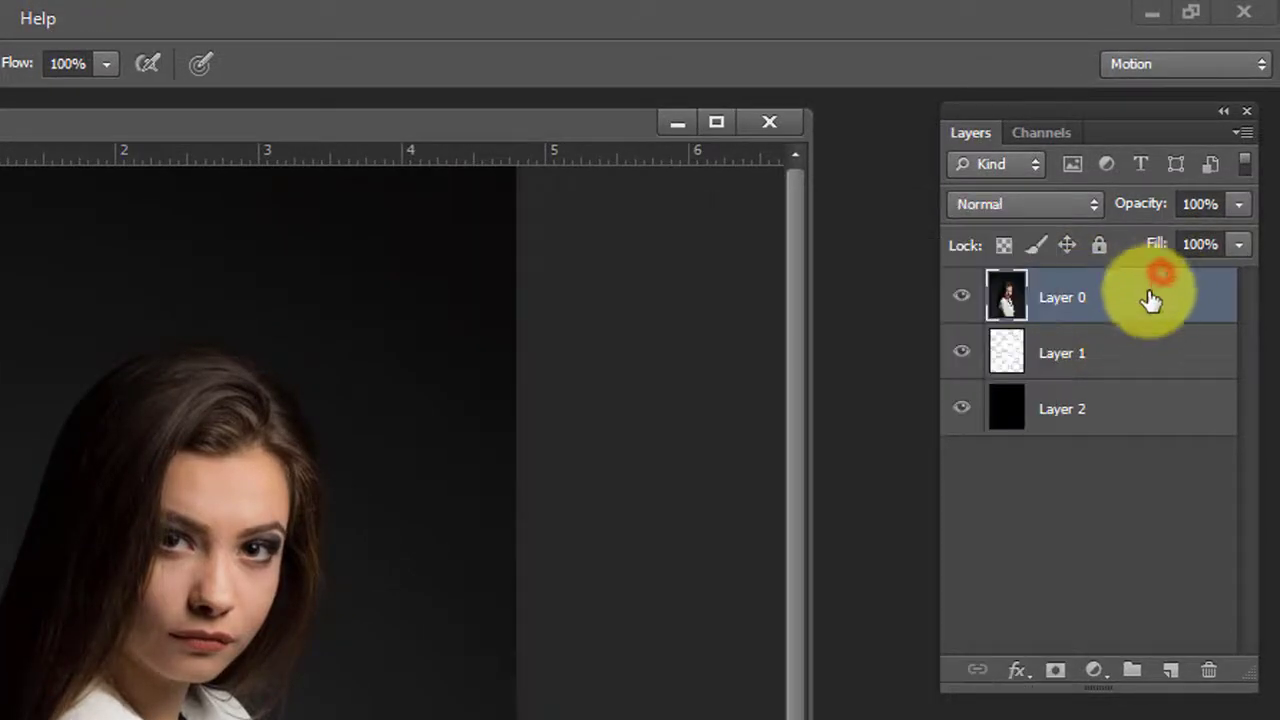
{"action": "right_click", "coordinate": [1058, 318]}
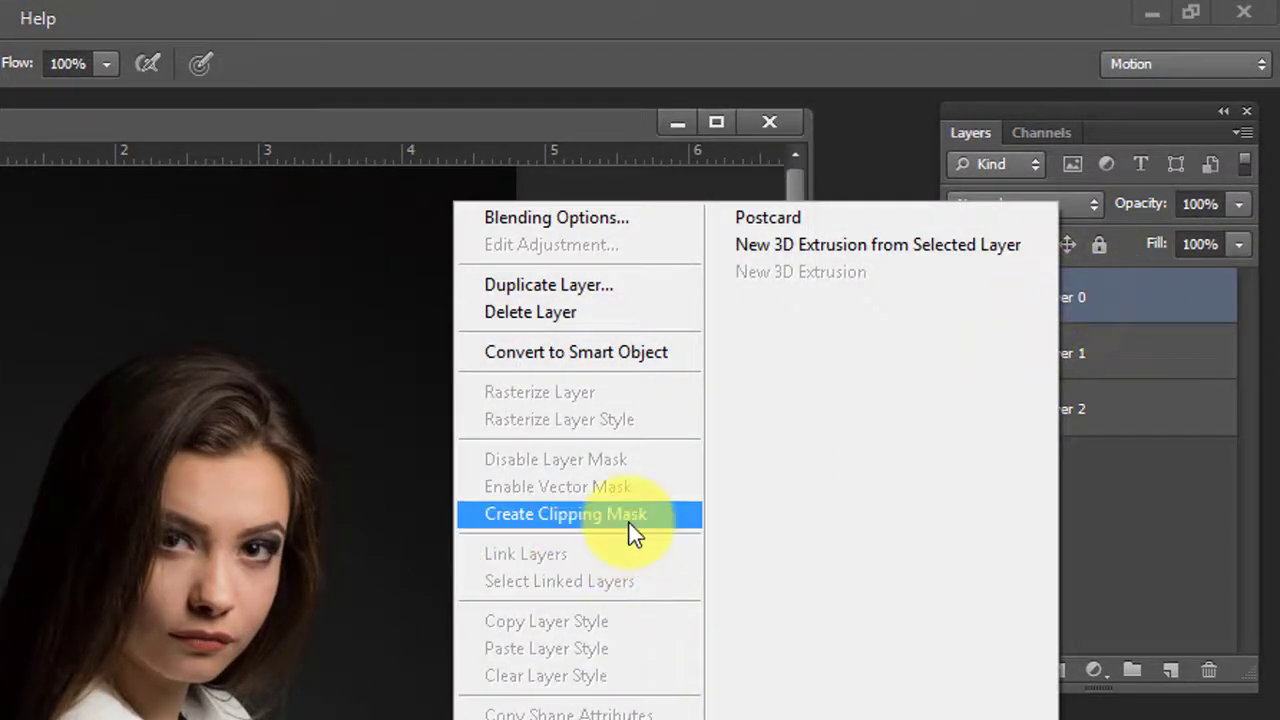
{"action": "left_click", "coordinate": [629, 523]}
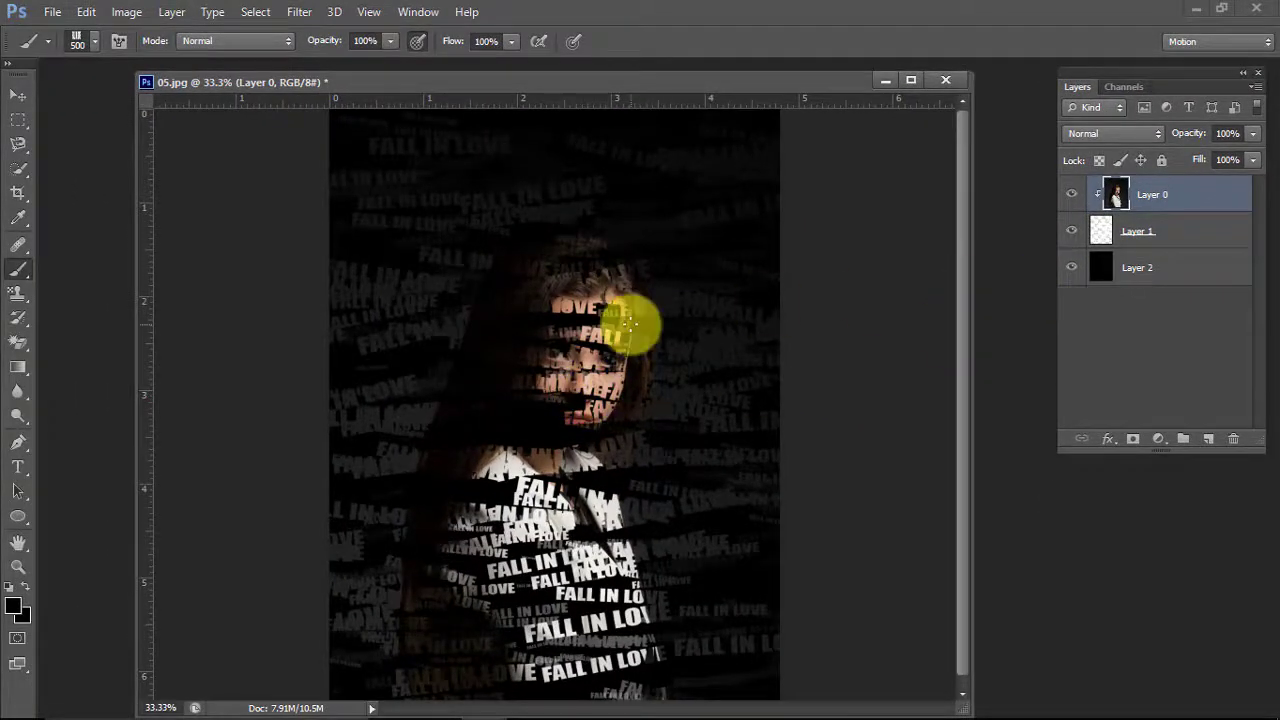
- On Layer 1, set a white foreground and a 174 px brush
{"action": "left_click", "coordinate": [1122, 238]}
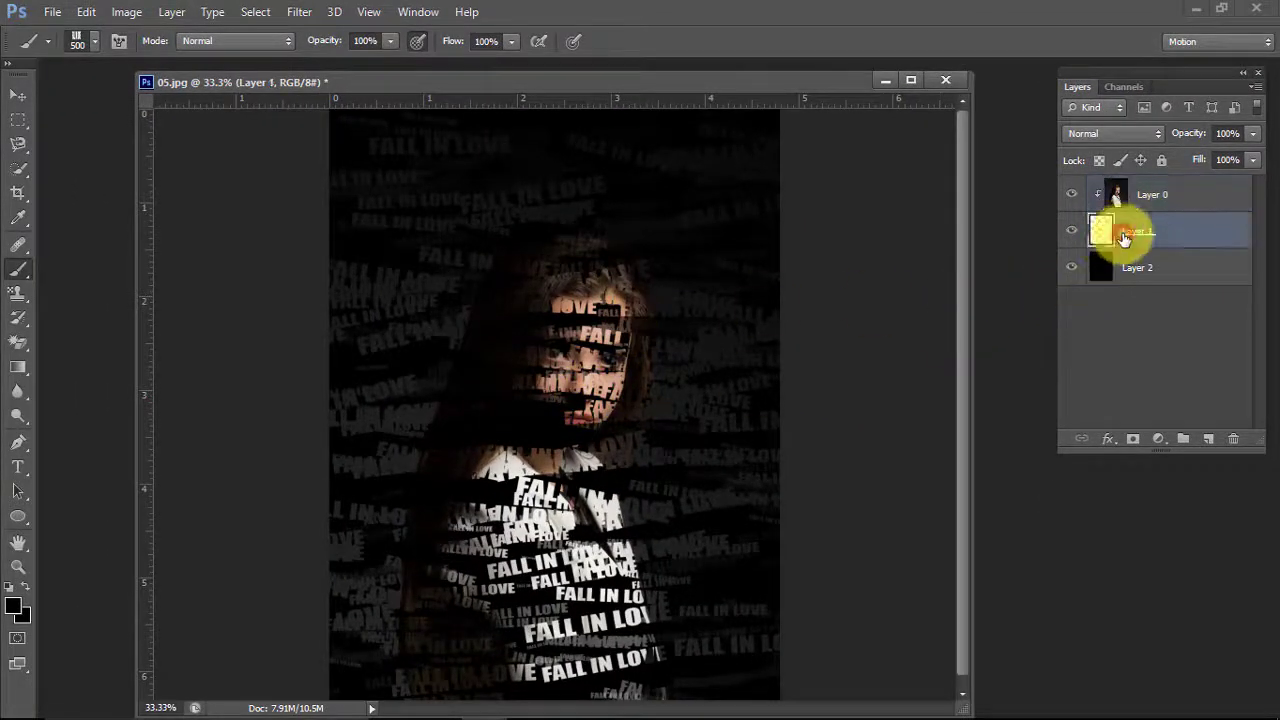
{"action": "left_click", "coordinate": [22, 610]}
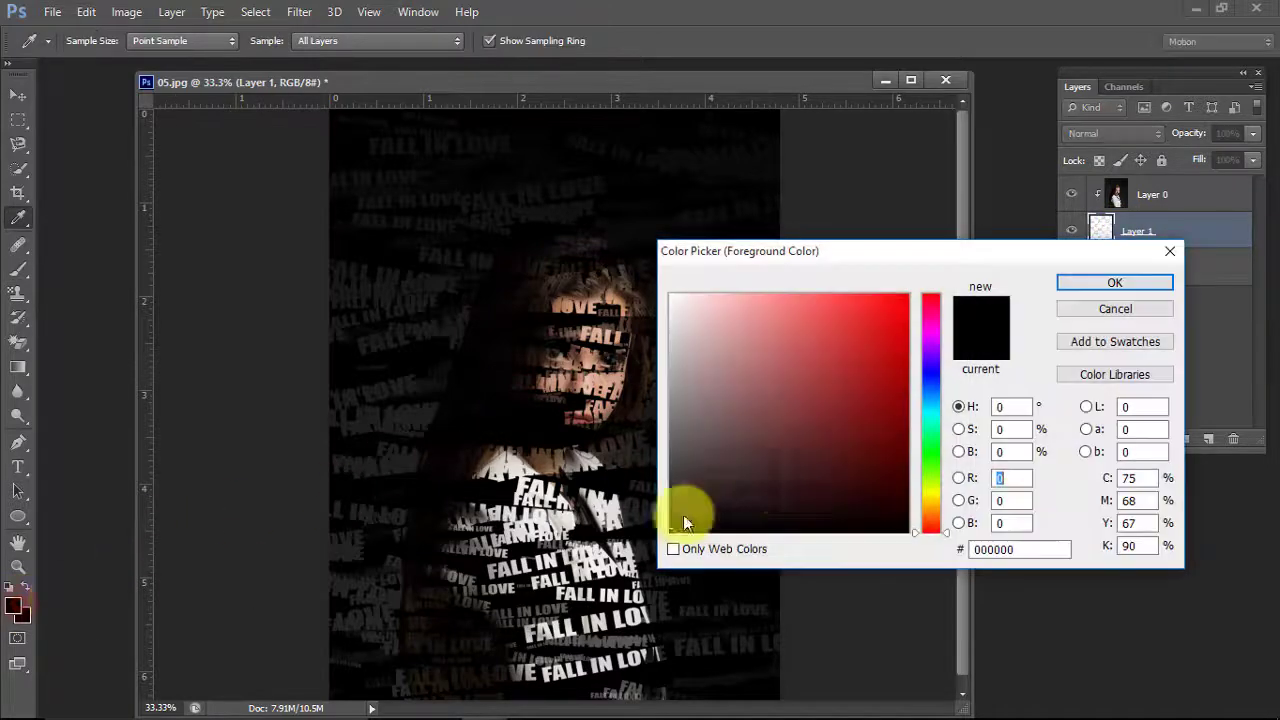
{"action": "left_click_drag", "start_coordinate": [723, 494], "coordinate": [592, 228]}
{"action": "left_click", "coordinate": [1114, 283]}
{"action": "left_click", "coordinate": [18, 268]}
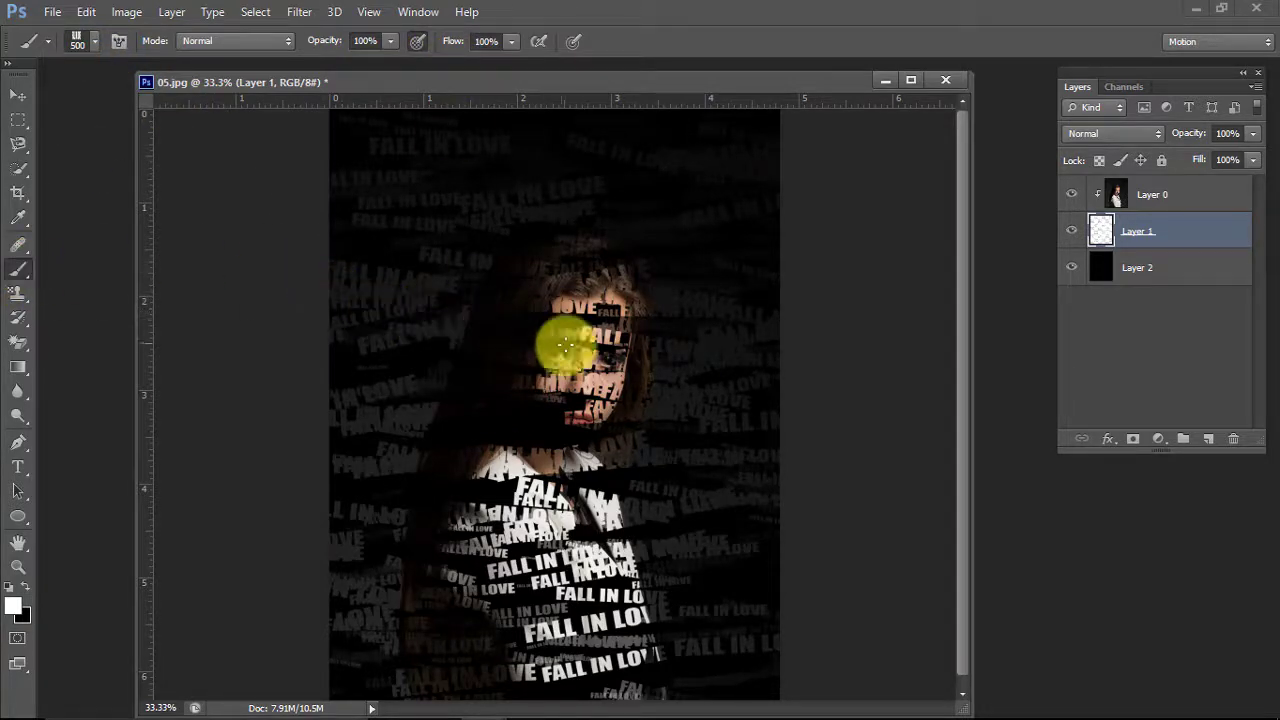
{"action": "left_click", "coordinate": [98, 43]}
{"action": "left_click_drag", "start_coordinate": [166, 98], "coordinate": [170, 98]}
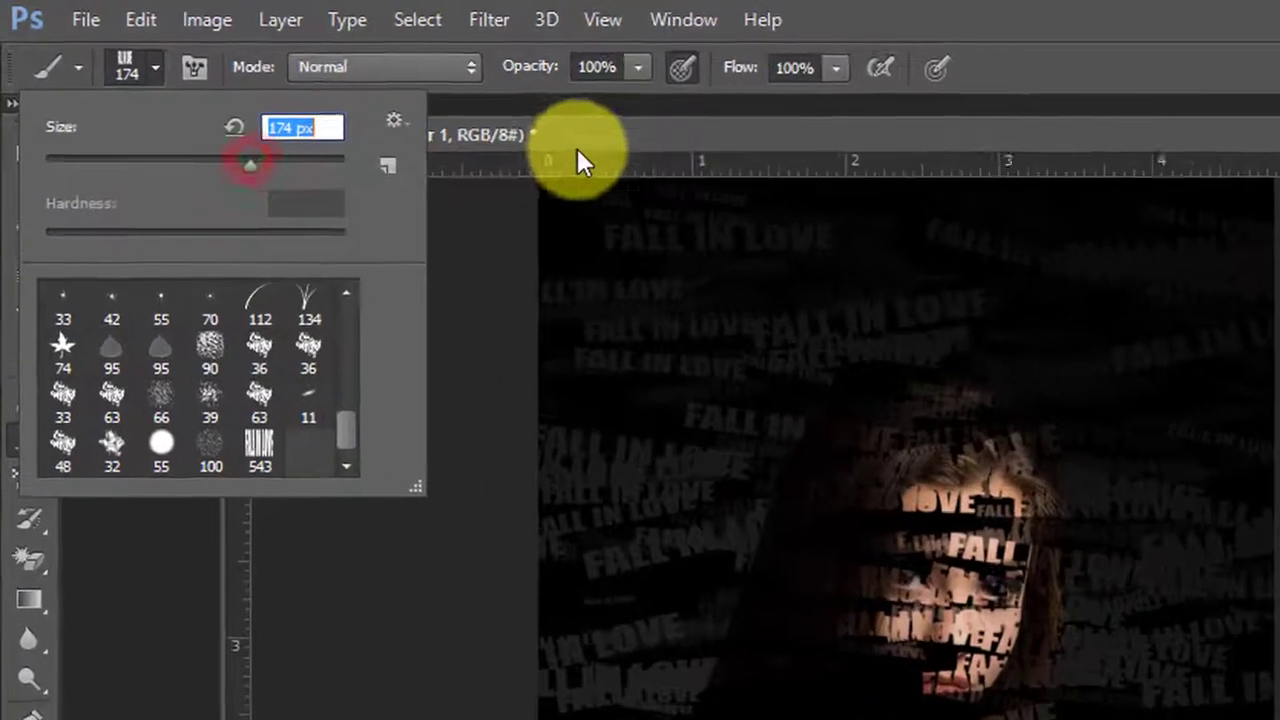
{"action": "left_click", "coordinate": [358, 82]}
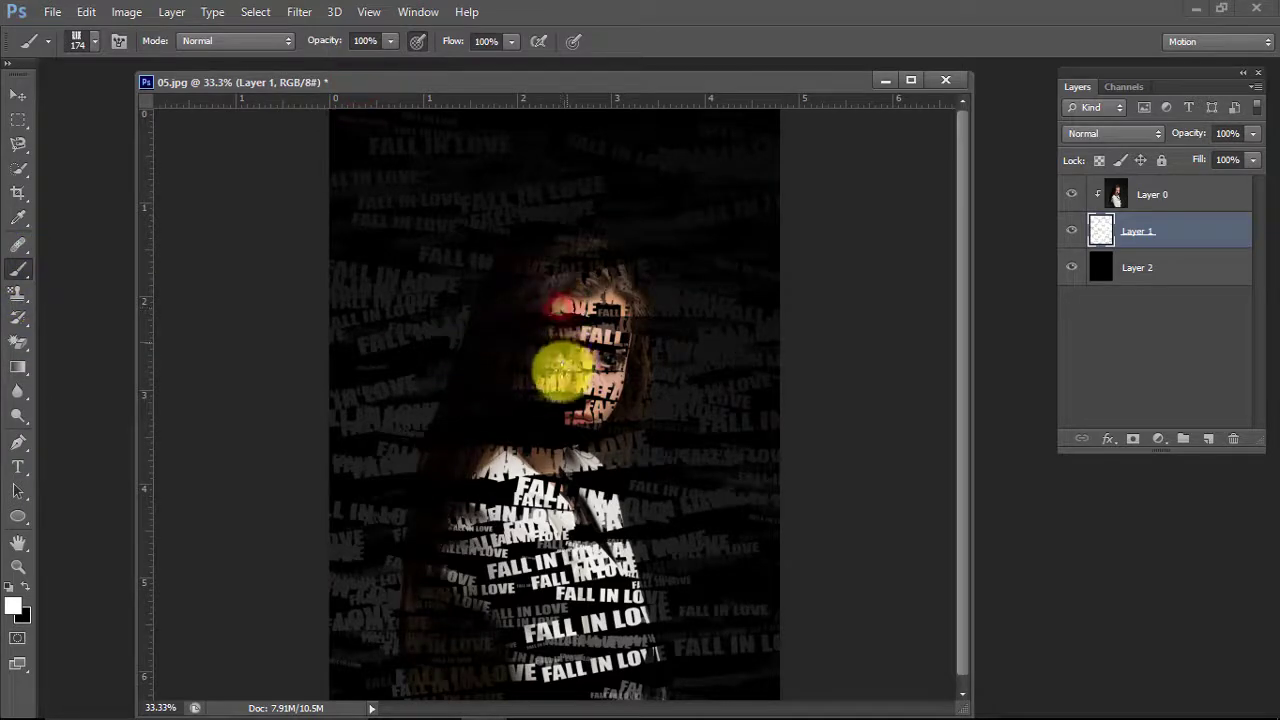
- Paint the face solid white from forehead to chin, clearing all text over it
{"action": "mouse_move", "coordinate": [563, 370]}
{"action": "left_mouse_down"}
{"action": "mouse_move", "coordinate": [558, 280]}
{"action": "mouse_move", "coordinate": [562, 335]}
{"action": "mouse_move", "coordinate": [528, 420]}
{"action": "mouse_move", "coordinate": [572, 405]}
{"action": "mouse_move", "coordinate": [551, 491]}
{"action": "mouse_move", "coordinate": [523, 400]}
{"action": "mouse_move", "coordinate": [538, 338]}
{"action": "mouse_move", "coordinate": [531, 438]}
{"action": "mouse_move", "coordinate": [577, 337]}
{"action": "mouse_move", "coordinate": [586, 429]}
{"action": "mouse_move", "coordinate": [598, 352]}
{"action": "left_mouse_up"}
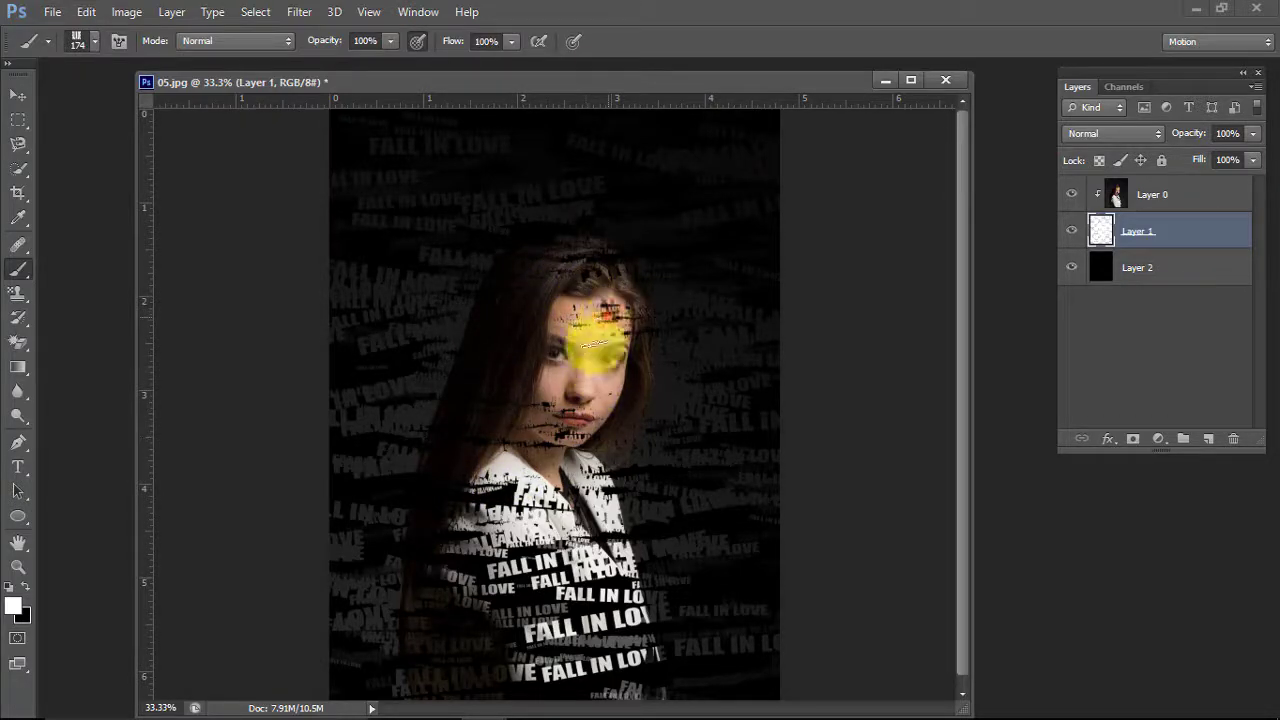
{"action": "mouse_move", "coordinate": [592, 264]}
{"action": "left_mouse_down"}
{"action": "mouse_move", "coordinate": [578, 440]}
{"action": "mouse_move", "coordinate": [490, 535]}
{"action": "mouse_move", "coordinate": [480, 634]}
{"action": "mouse_move", "coordinate": [520, 557]}
{"action": "mouse_move", "coordinate": [557, 385]}
{"action": "left_mouse_up"}
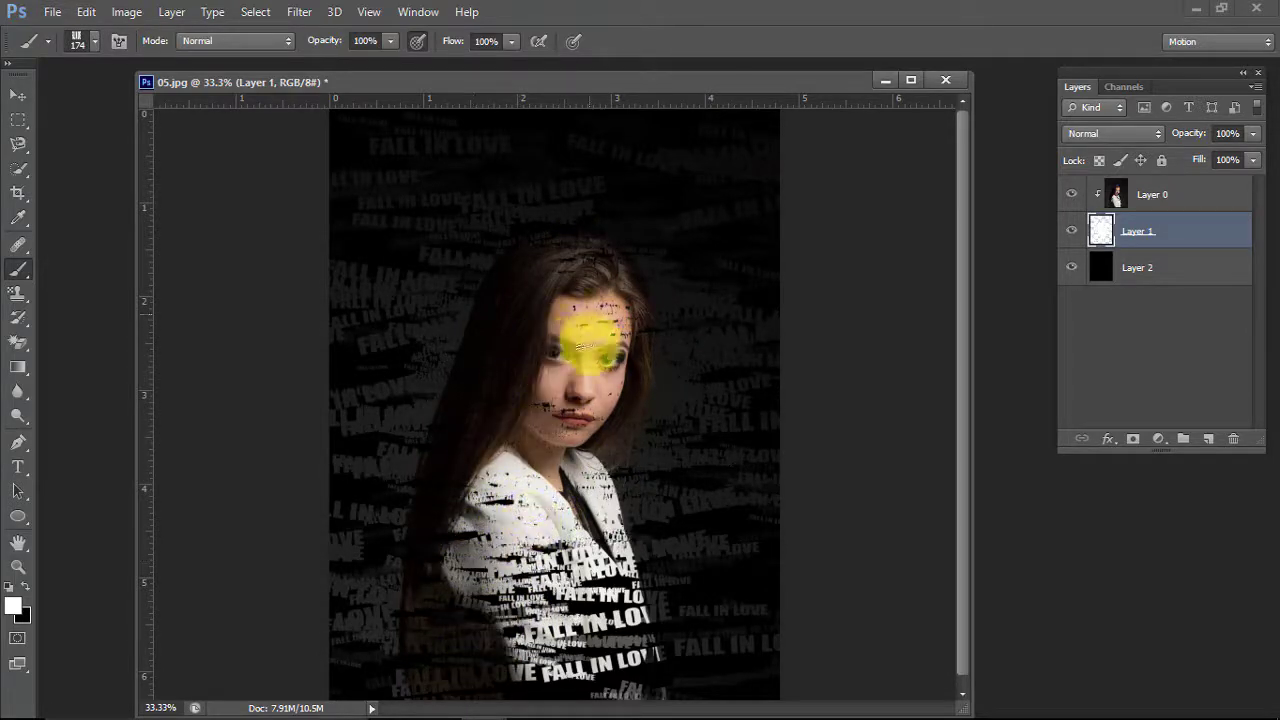
{"action": "left_click", "coordinate": [603, 305]}
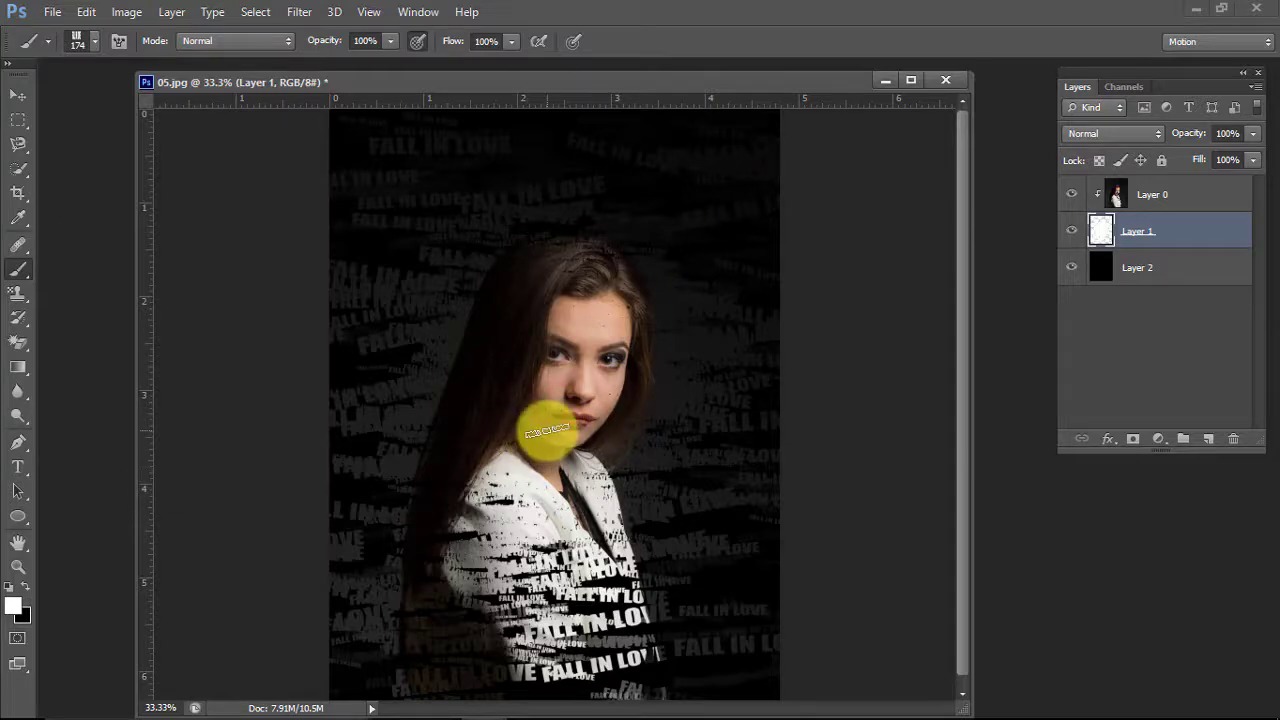
{"action": "scroll", "coordinate": [547, 430], "scroll_direction": "up", "scroll_amount": 1, "text": "alt"}
{"action": "scroll", "coordinate": [547, 430], "scroll_direction": "up", "scroll_amount": 1, "text": "alt"}
{"action": "scroll", "coordinate": [547, 430], "scroll_direction": "up", "scroll_amount": 2, "text": "alt"}
{"action": "scroll", "coordinate": [547, 430], "scroll_direction": "down", "scroll_amount": 1, "text": "alt"}
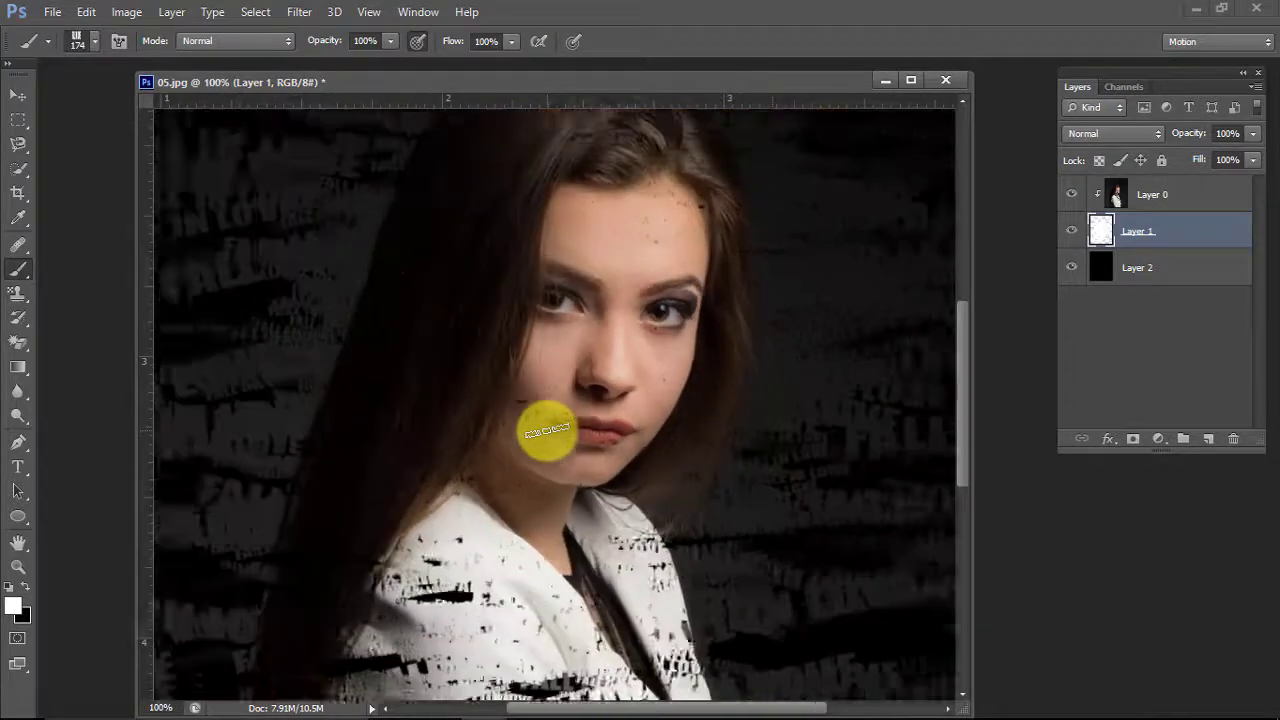
{"action": "scroll", "coordinate": [547, 430], "scroll_direction": "down", "scroll_amount": 2, "text": "alt"}
{"action": "scroll", "coordinate": [547, 430], "scroll_direction": "down", "scroll_amount": 1, "text": "alt"}
{"action": "scroll", "coordinate": [547, 430], "scroll_direction": "down", "scroll_amount": 1, "text": "alt"}
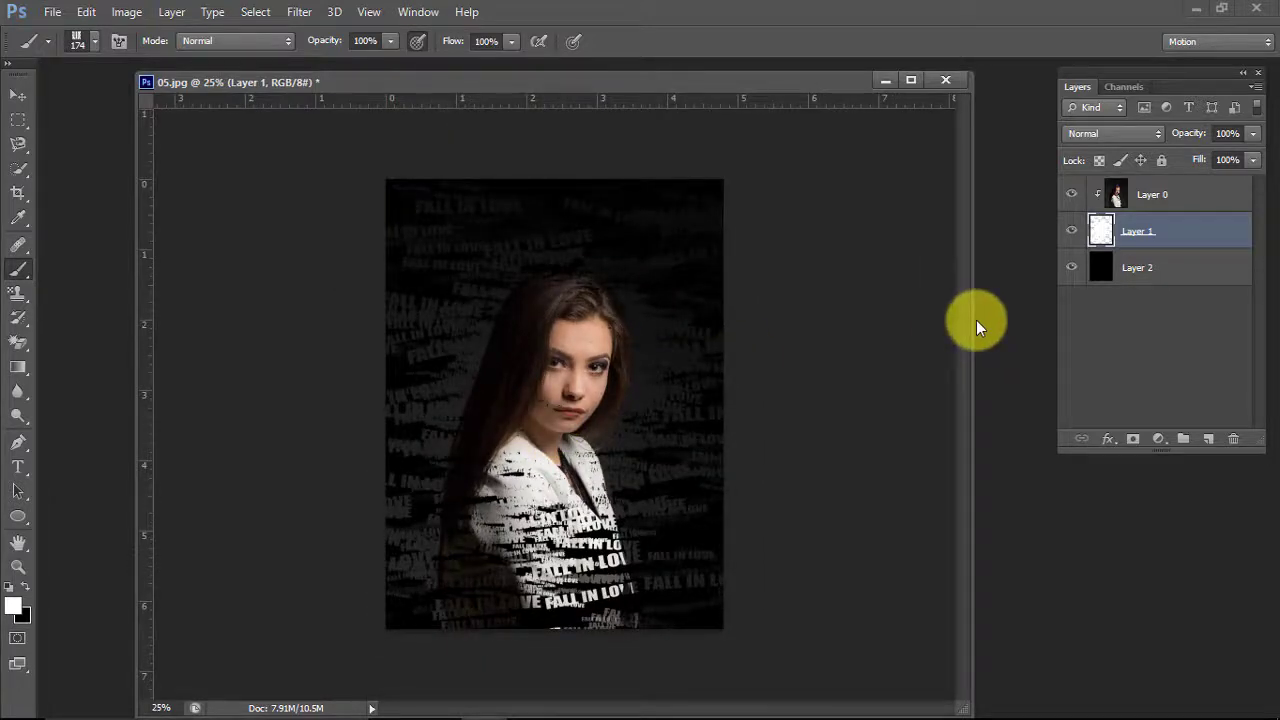
- Select the portrait layer Layer 0 and choose a soft round brush
{"action": "left_click", "coordinate": [1119, 195]}
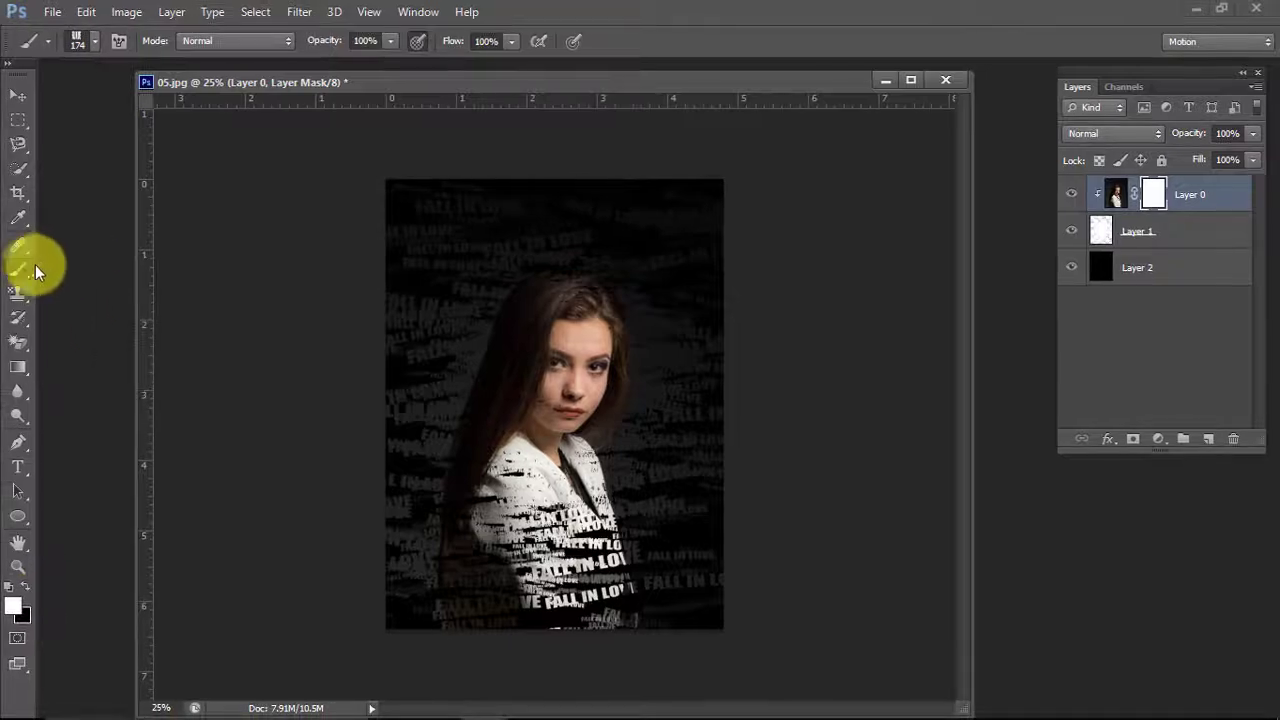
{"action": "left_click", "coordinate": [92, 45]}
{"action": "scroll", "coordinate": [60, 440], "scroll_direction": "up", "scroll_amount": 5}
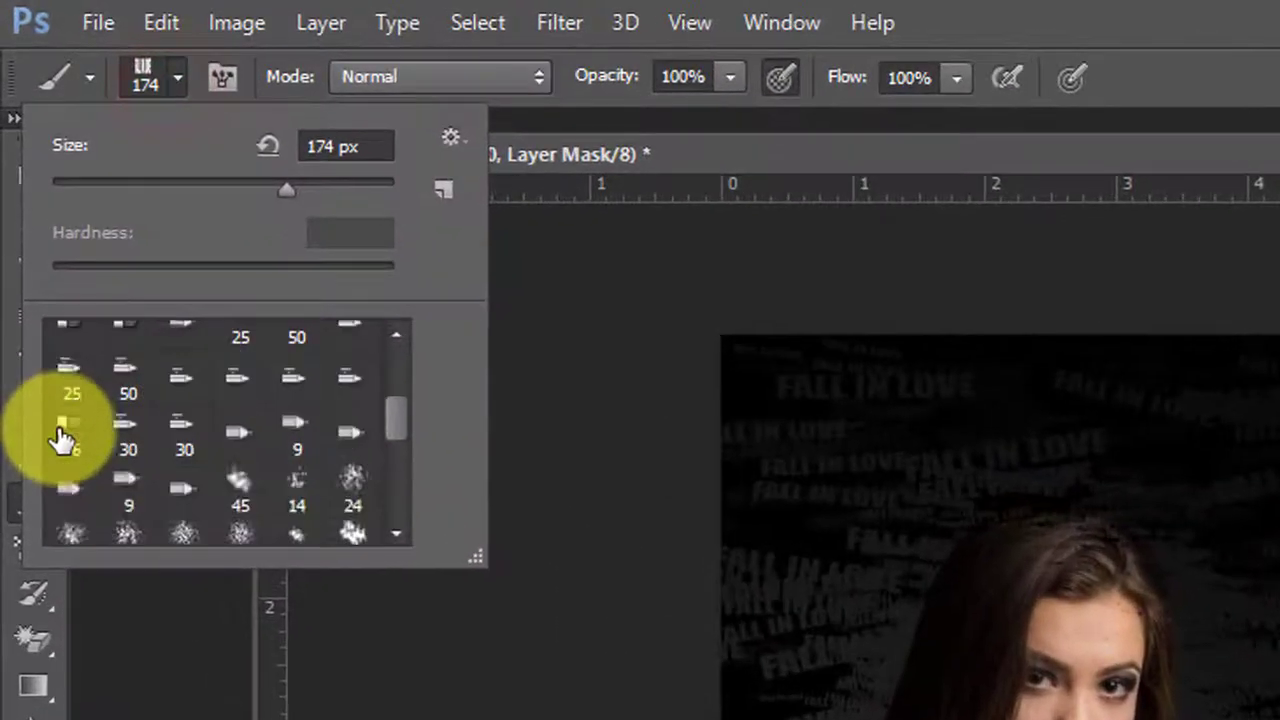
{"action": "left_click", "coordinate": [66, 352]}
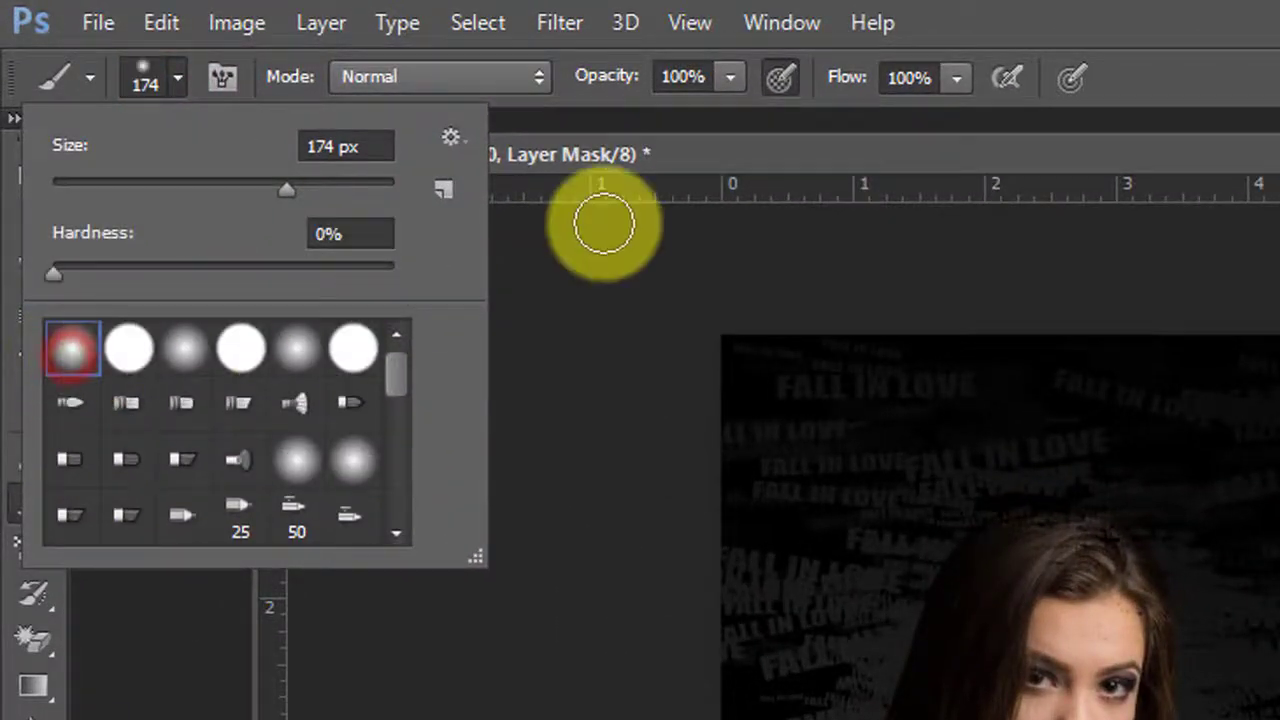
{"action": "left_click", "coordinate": [725, 155]}
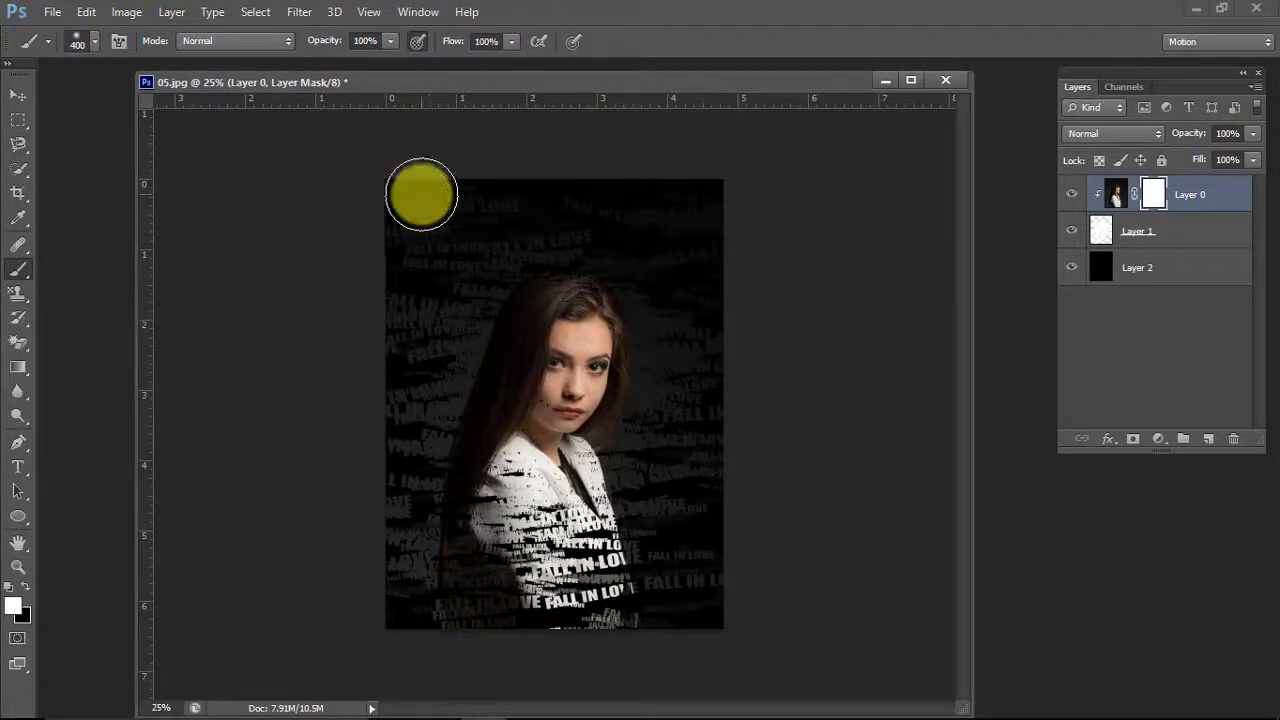
{"action": "left_click", "coordinate": [421, 194]}
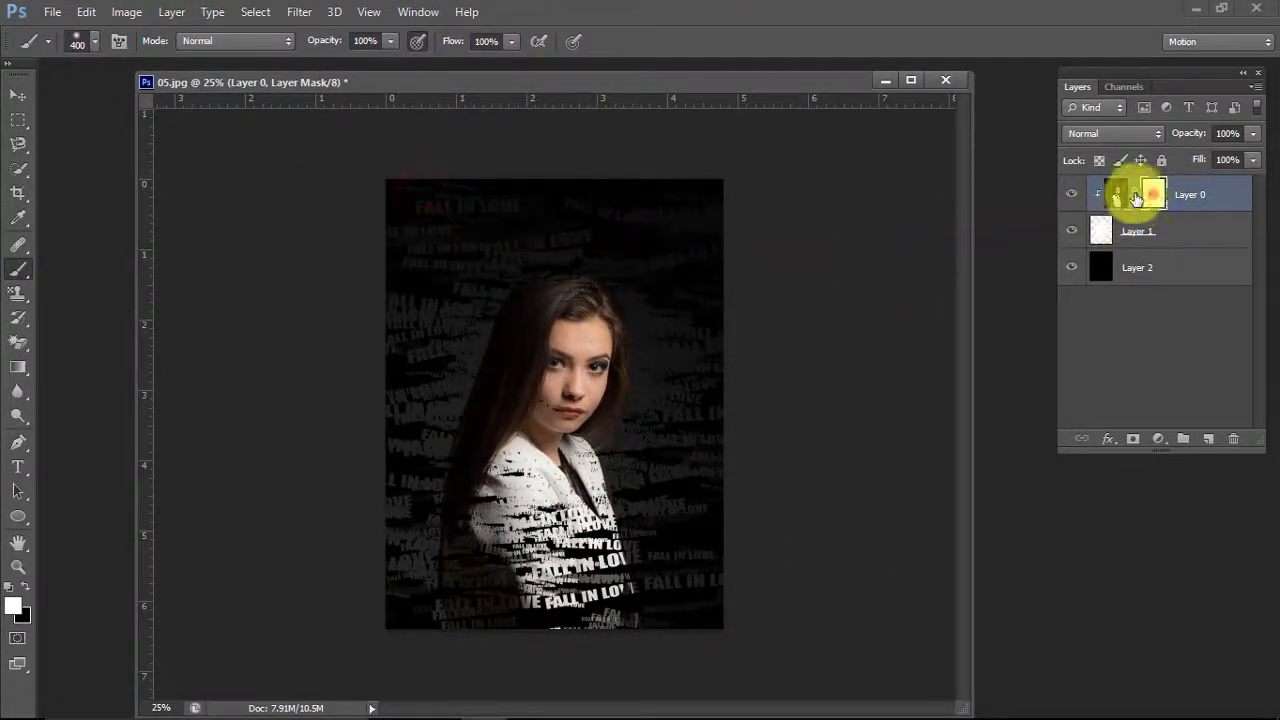
- Lower brush opacity to 75% and paint over the photo's upper-left area
{"action": "left_click", "coordinate": [1121, 197]}
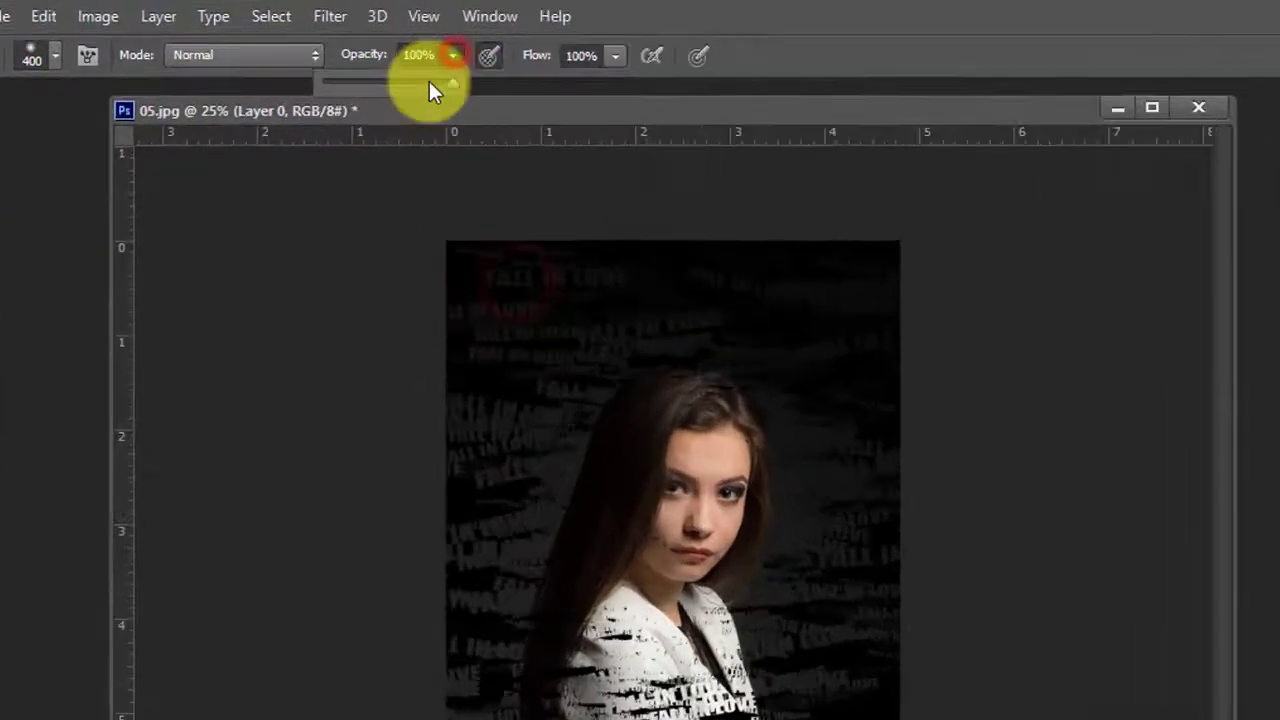
{"action": "left_click_drag", "start_coordinate": [429, 81], "coordinate": [419, 83]}
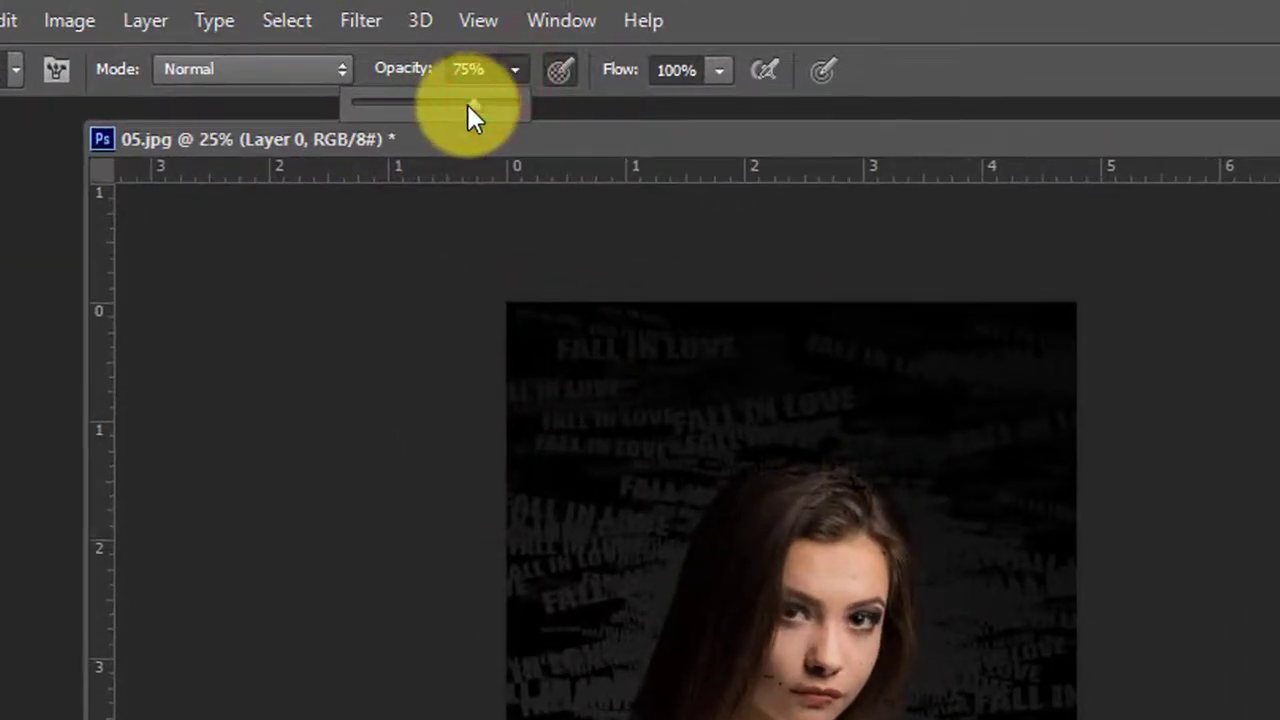
{"action": "left_click", "coordinate": [1000, 95]}
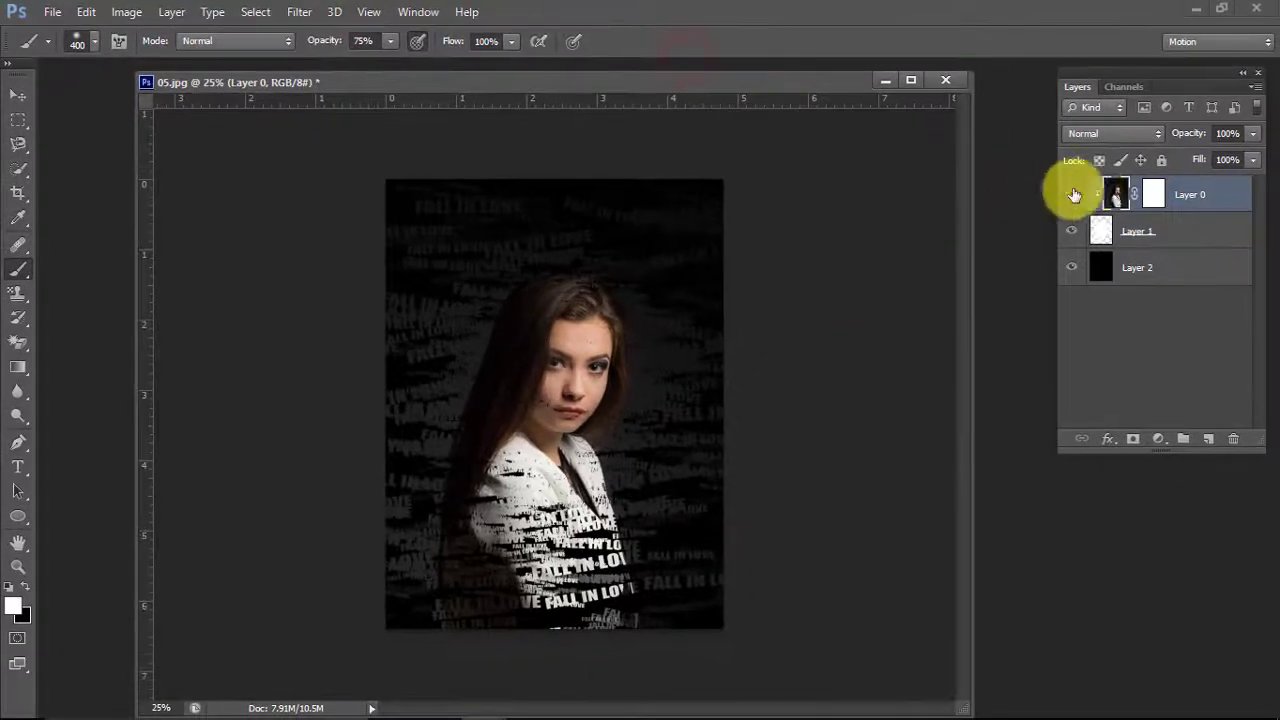
{"action": "mouse_move", "coordinate": [383, 277]}
{"action": "left_mouse_down"}
{"action": "mouse_move", "coordinate": [423, 229]}
{"action": "mouse_move", "coordinate": [386, 343]}
{"action": "mouse_move", "coordinate": [445, 238]}
{"action": "mouse_move", "coordinate": [514, 220]}
{"action": "mouse_move", "coordinate": [743, 211]}
{"action": "mouse_move", "coordinate": [711, 303]}
{"action": "left_mouse_up"}
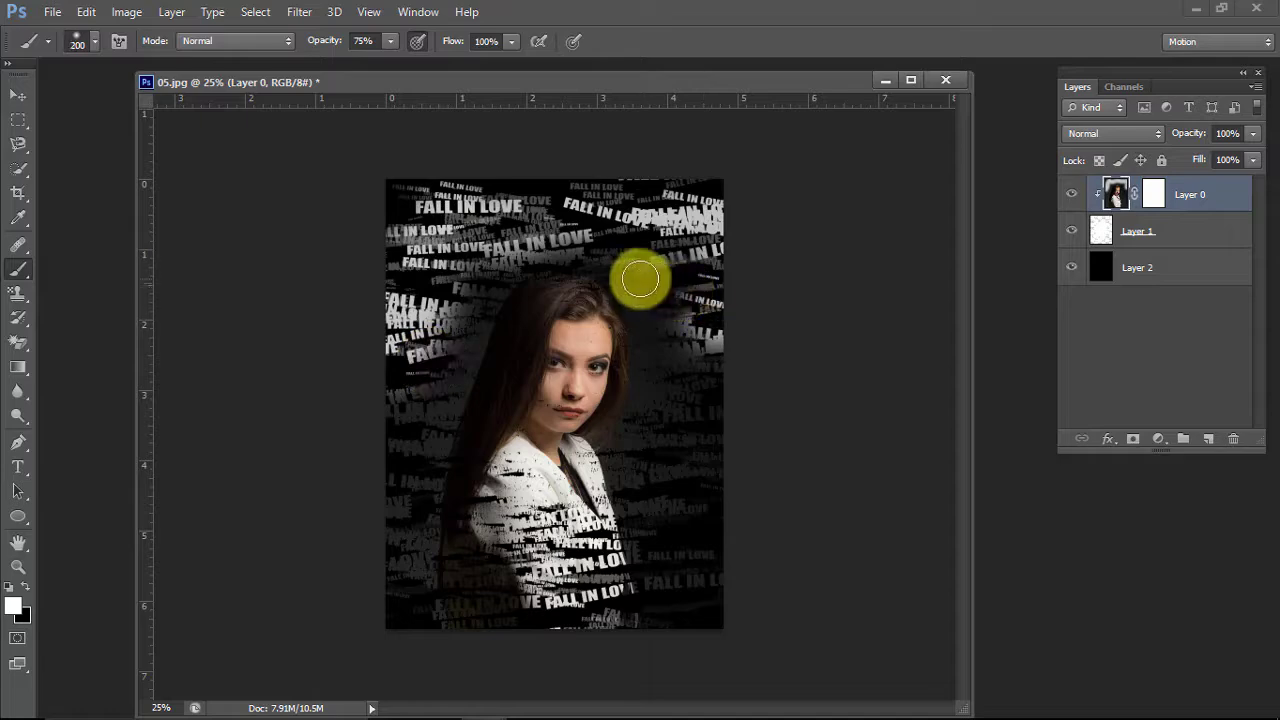
- With brush flow at 83%, brighten text across the top, lower right and left edge
{"action": "mouse_move", "coordinate": [640, 279]}
{"action": "left_mouse_down"}
{"action": "mouse_move", "coordinate": [703, 477]}
{"action": "mouse_move", "coordinate": [666, 366]}
{"action": "mouse_move", "coordinate": [677, 486]}
{"action": "left_mouse_up"}
{"action": "left_click", "coordinate": [511, 41]}
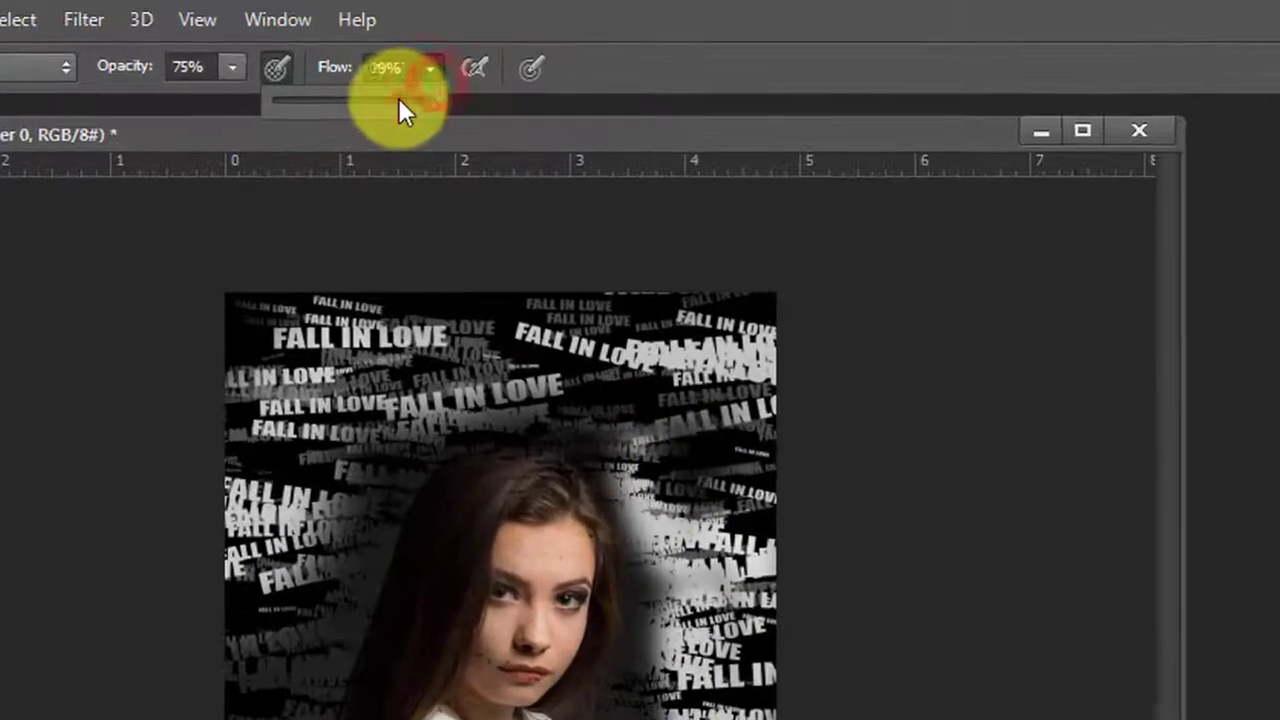
{"action": "left_click_drag", "start_coordinate": [508, 63], "coordinate": [497, 63]}
{"action": "mouse_move", "coordinate": [653, 438]}
{"action": "left_mouse_down"}
{"action": "mouse_move", "coordinate": [664, 585]}
{"action": "mouse_move", "coordinate": [638, 488]}
{"action": "left_mouse_up"}
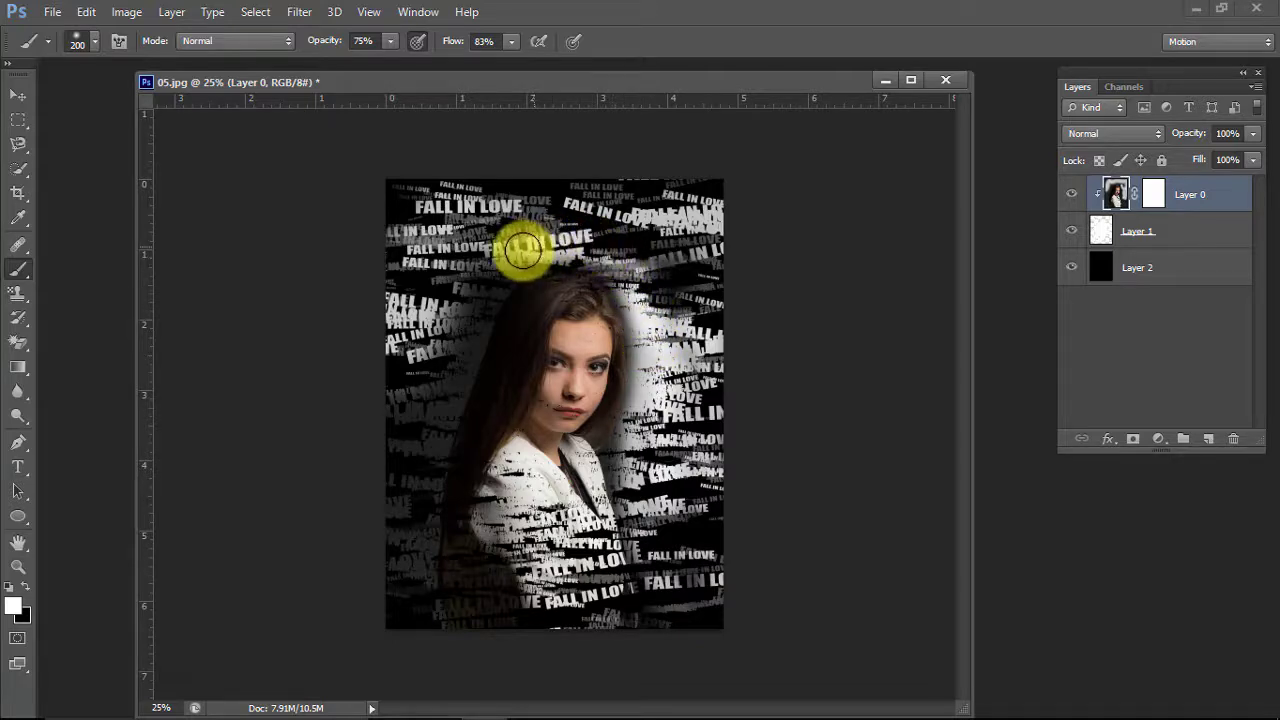
{"action": "mouse_move", "coordinate": [451, 345]}
{"action": "left_mouse_down"}
{"action": "mouse_move", "coordinate": [414, 457]}
{"action": "mouse_move", "coordinate": [408, 623]}
{"action": "mouse_move", "coordinate": [405, 550]}
{"action": "left_mouse_up"}
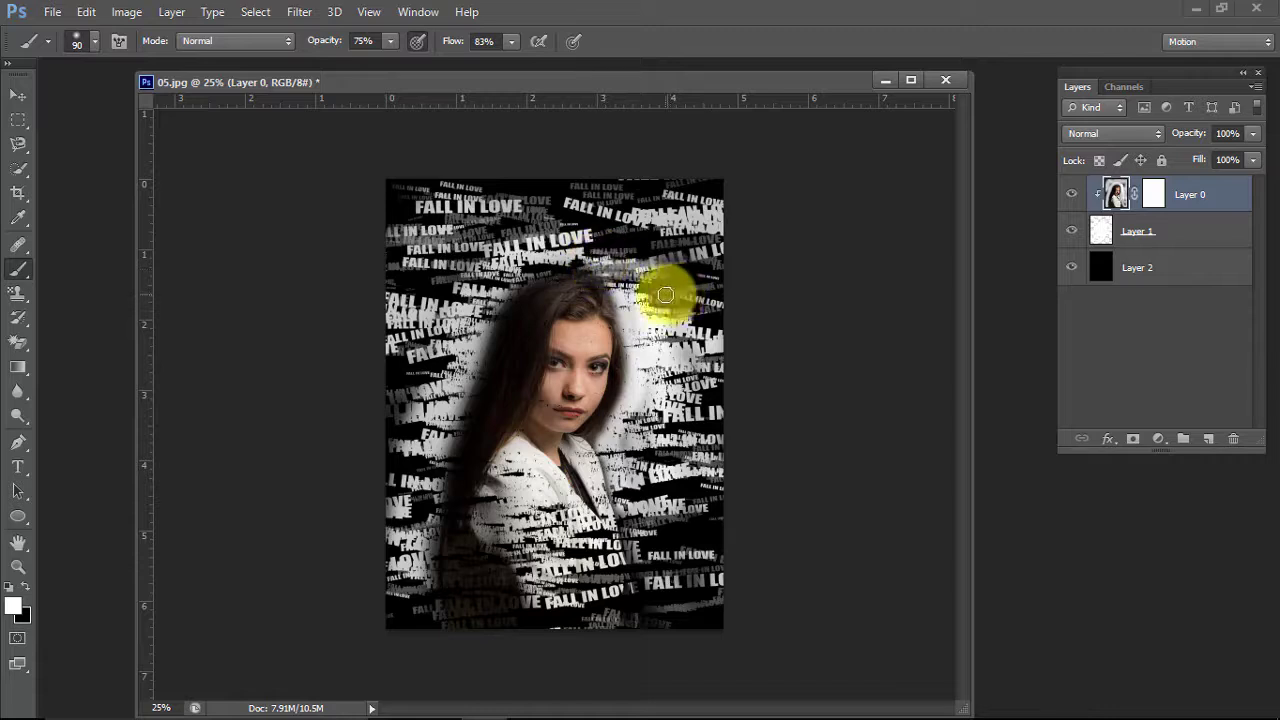
- Paint around the head and hair edges with a 175 brush, then target Layer 0's mask
{"action": "mouse_move", "coordinate": [603, 271]}
{"action": "left_mouse_down"}
{"action": "mouse_move", "coordinate": [628, 300]}
{"action": "mouse_move", "coordinate": [619, 483]}
{"action": "mouse_move", "coordinate": [632, 372]}
{"action": "left_mouse_up"}
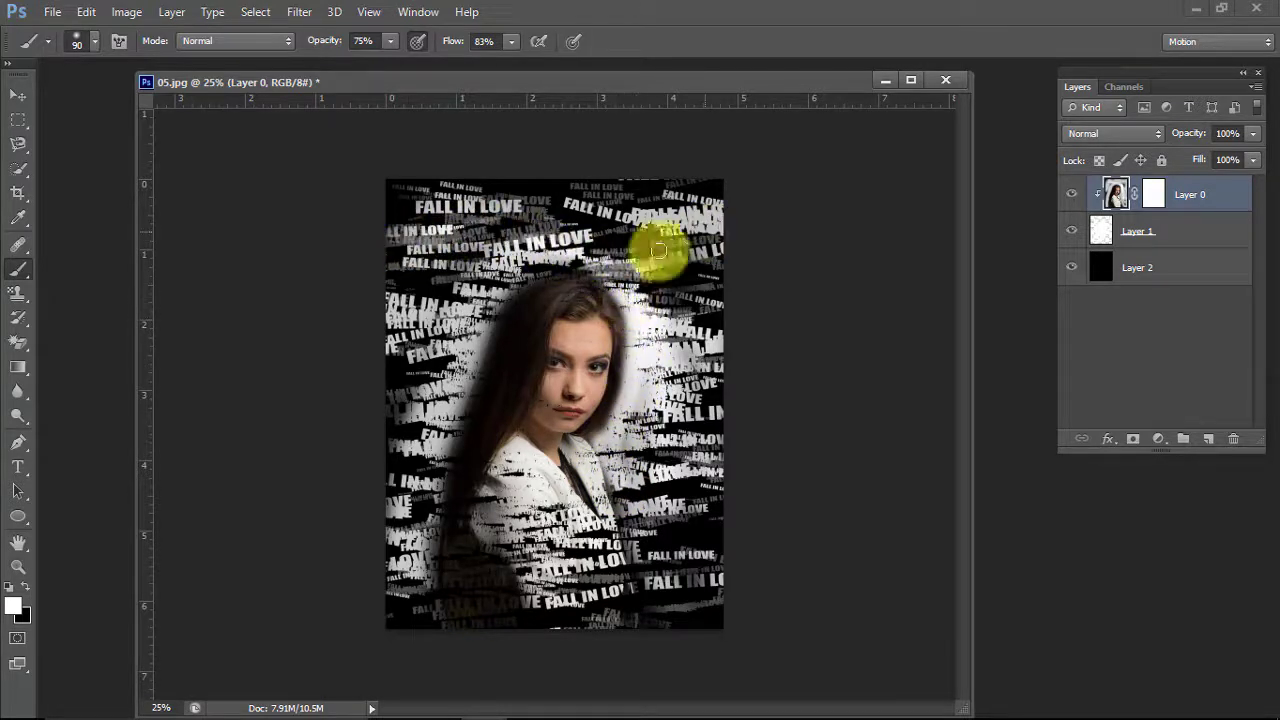
{"action": "mouse_move", "coordinate": [610, 286]}
{"action": "left_mouse_down"}
{"action": "mouse_move", "coordinate": [622, 303]}
{"action": "mouse_move", "coordinate": [485, 328]}
{"action": "left_mouse_up"}
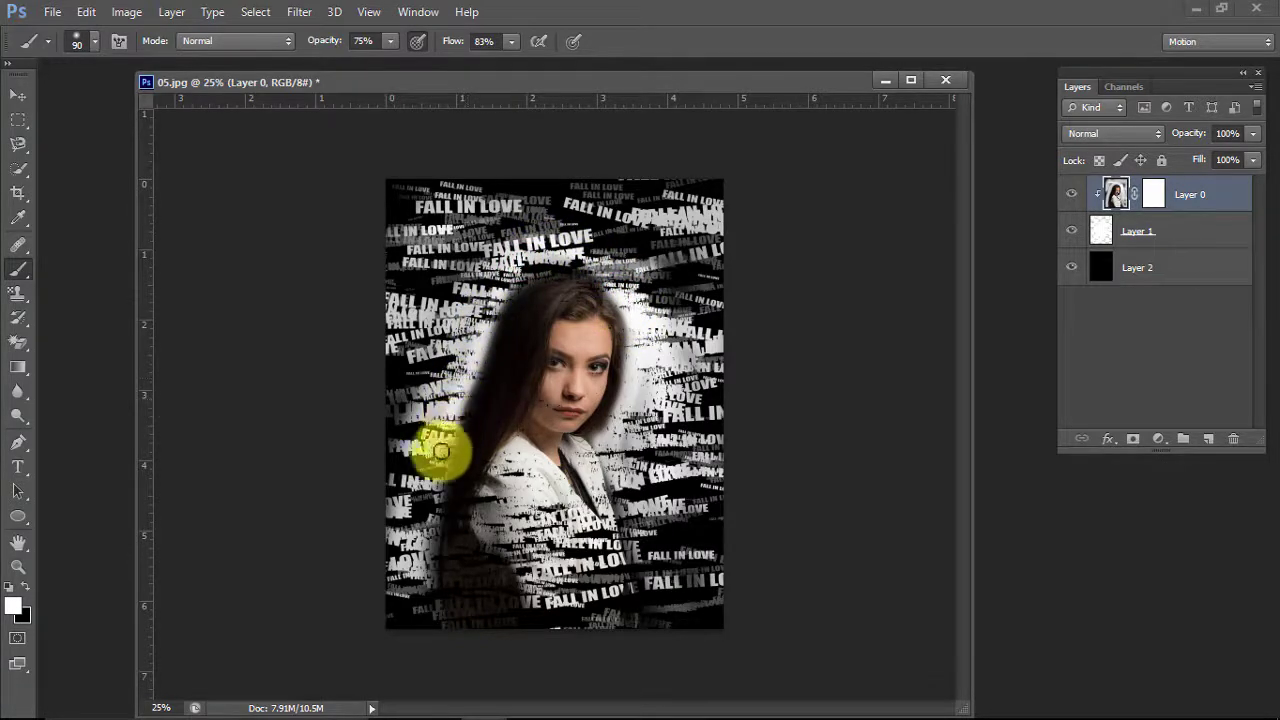
{"action": "left_click_drag", "start_coordinate": [485, 328], "coordinate": [415, 520]}
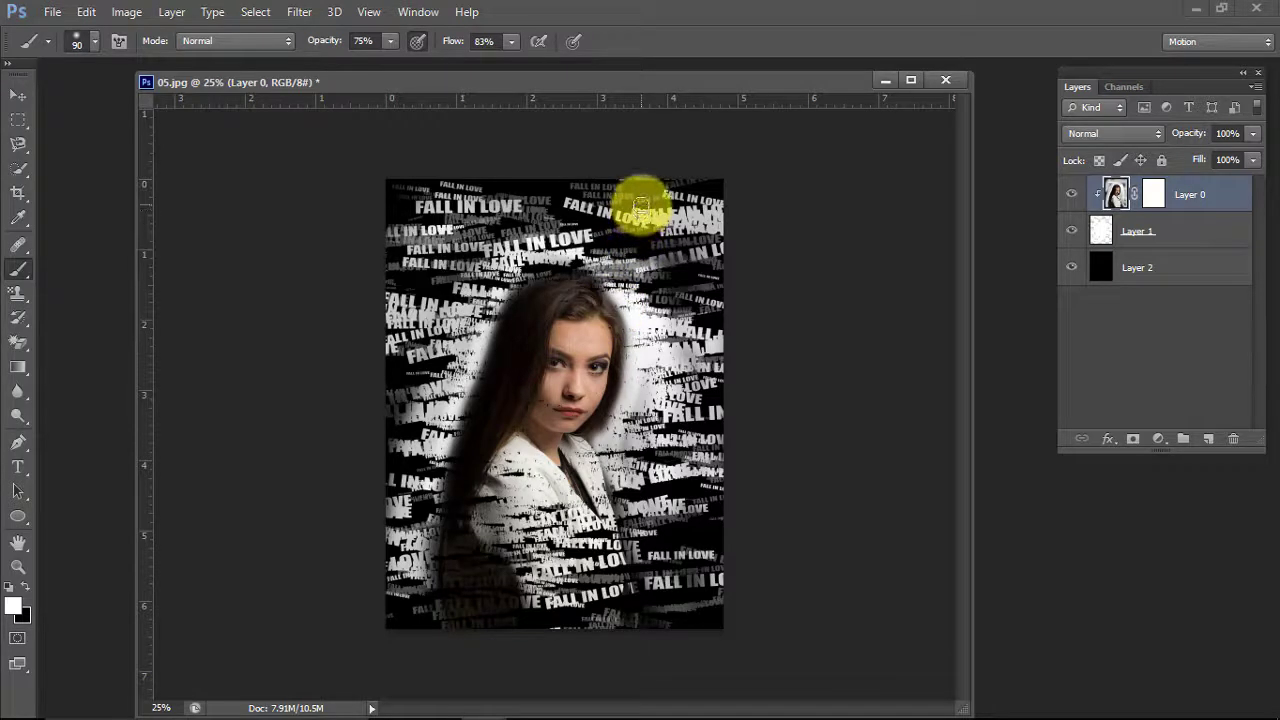
{"action": "key", "text": "bracketright"}
{"action": "key", "text": "bracketright"}
{"action": "key", "text": "bracketright"}
{"action": "key", "text": "bracketright"}
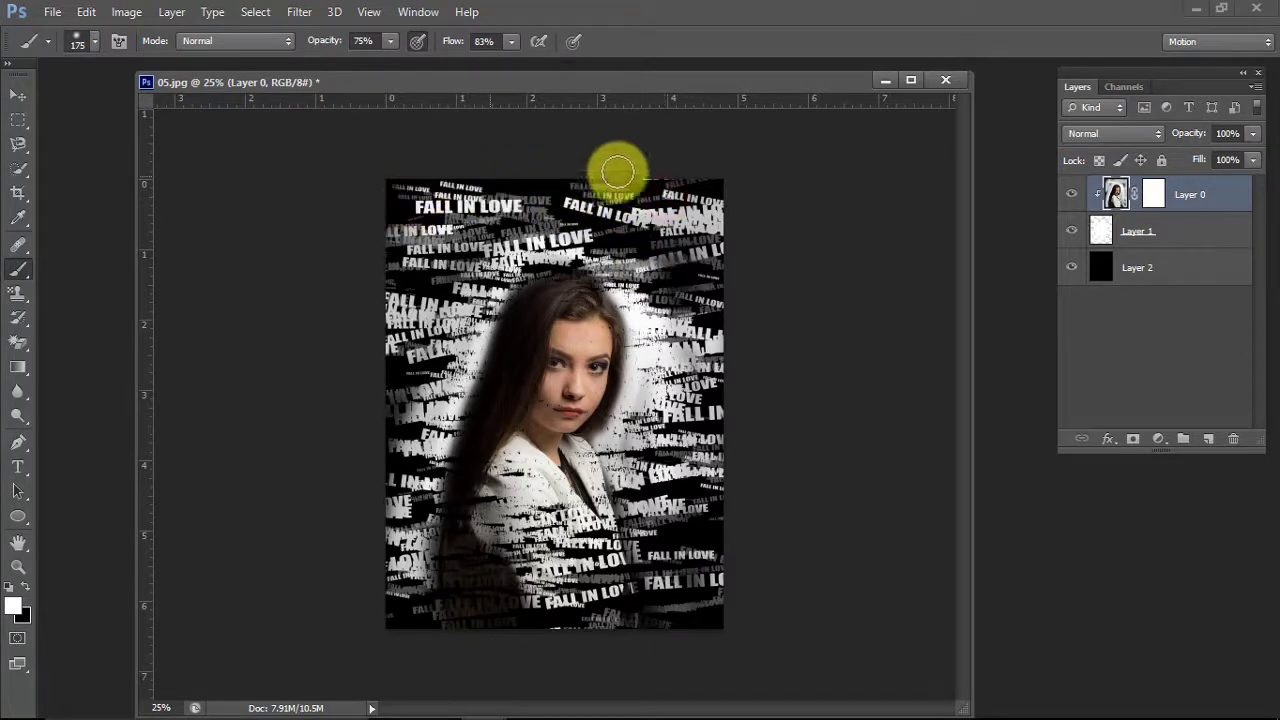
{"action": "mouse_move", "coordinate": [391, 171]}
{"action": "left_mouse_down"}
{"action": "mouse_move", "coordinate": [394, 634]}
{"action": "mouse_move", "coordinate": [543, 650]}
{"action": "mouse_move", "coordinate": [534, 634]}
{"action": "mouse_move", "coordinate": [729, 586]}
{"action": "mouse_move", "coordinate": [714, 614]}
{"action": "mouse_move", "coordinate": [714, 258]}
{"action": "mouse_move", "coordinate": [569, 186]}
{"action": "mouse_move", "coordinate": [391, 177]}
{"action": "left_mouse_up"}
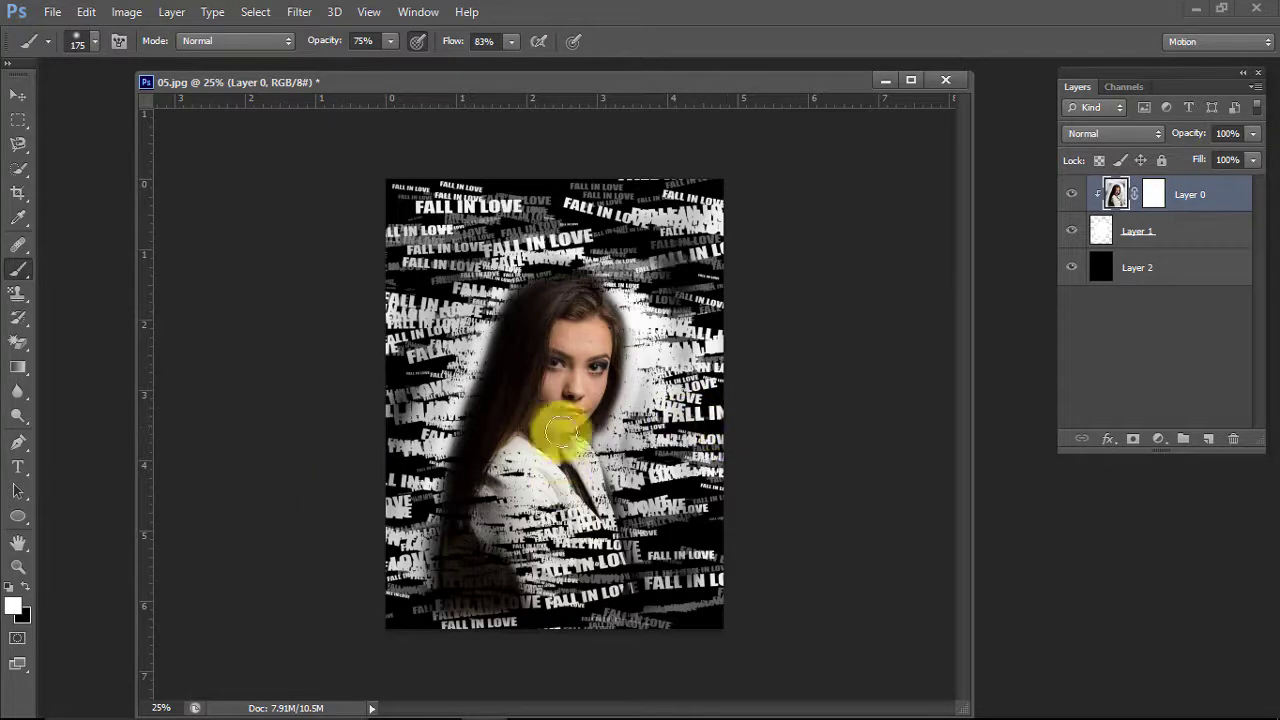
{"action": "key", "text": "ctrl+backslash"}
- Add a Gradient Map 1 adjustment layer using the Violet, Orange gradient preset
{"action": "left_click", "coordinate": [1161, 441]}
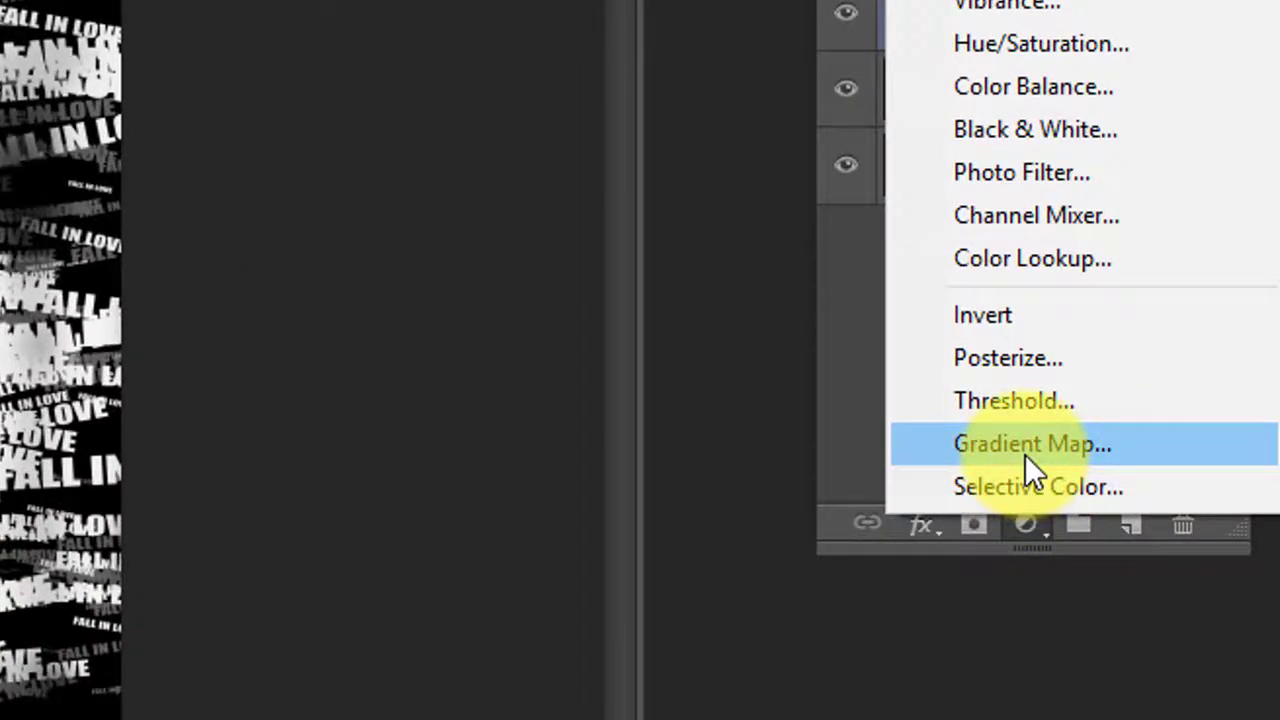
{"action": "left_click", "coordinate": [1025, 454]}
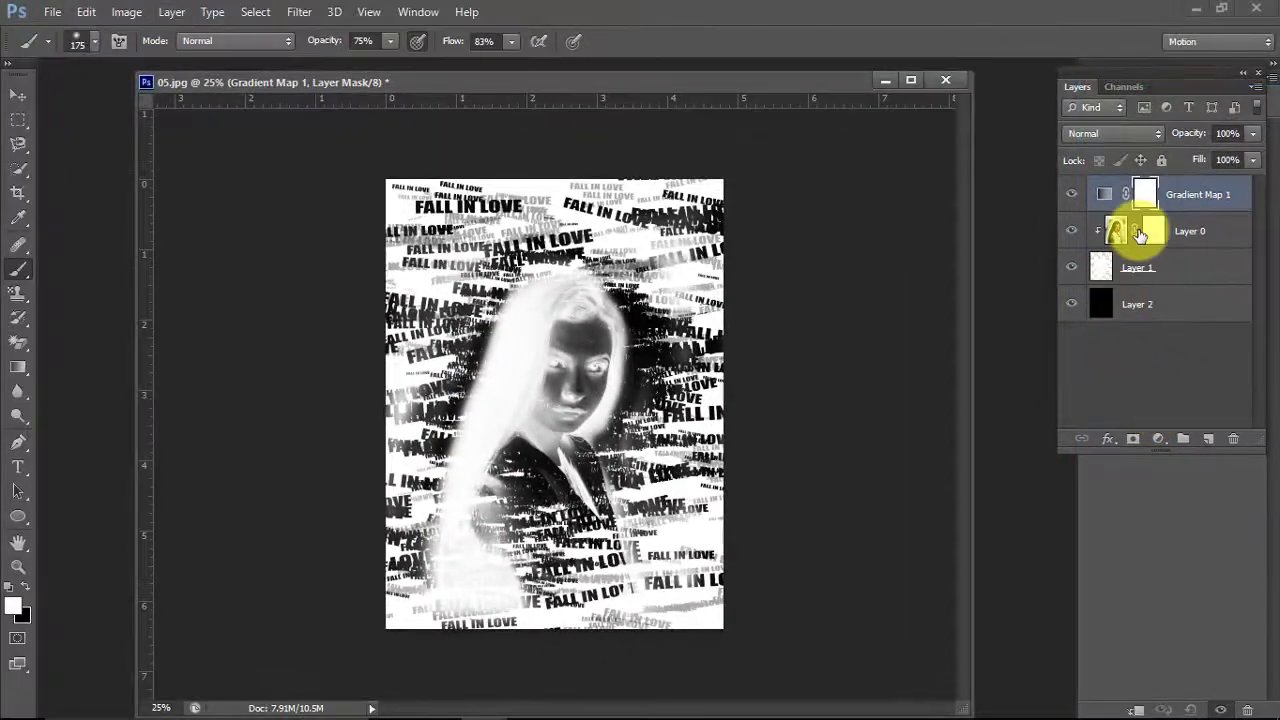
{"action": "left_click", "coordinate": [1161, 73]}
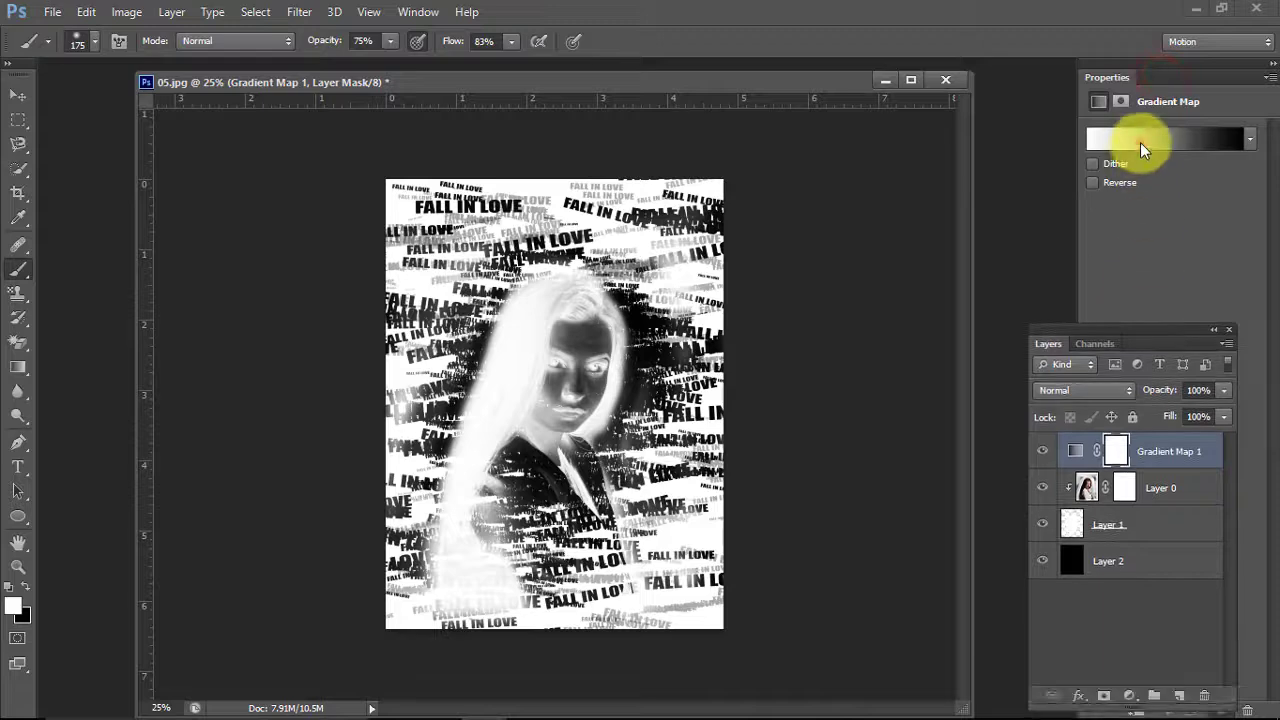
{"action": "left_click", "coordinate": [1140, 140]}
{"action": "left_click", "coordinate": [1014, 158]}
{"action": "left_click", "coordinate": [1016, 162]}
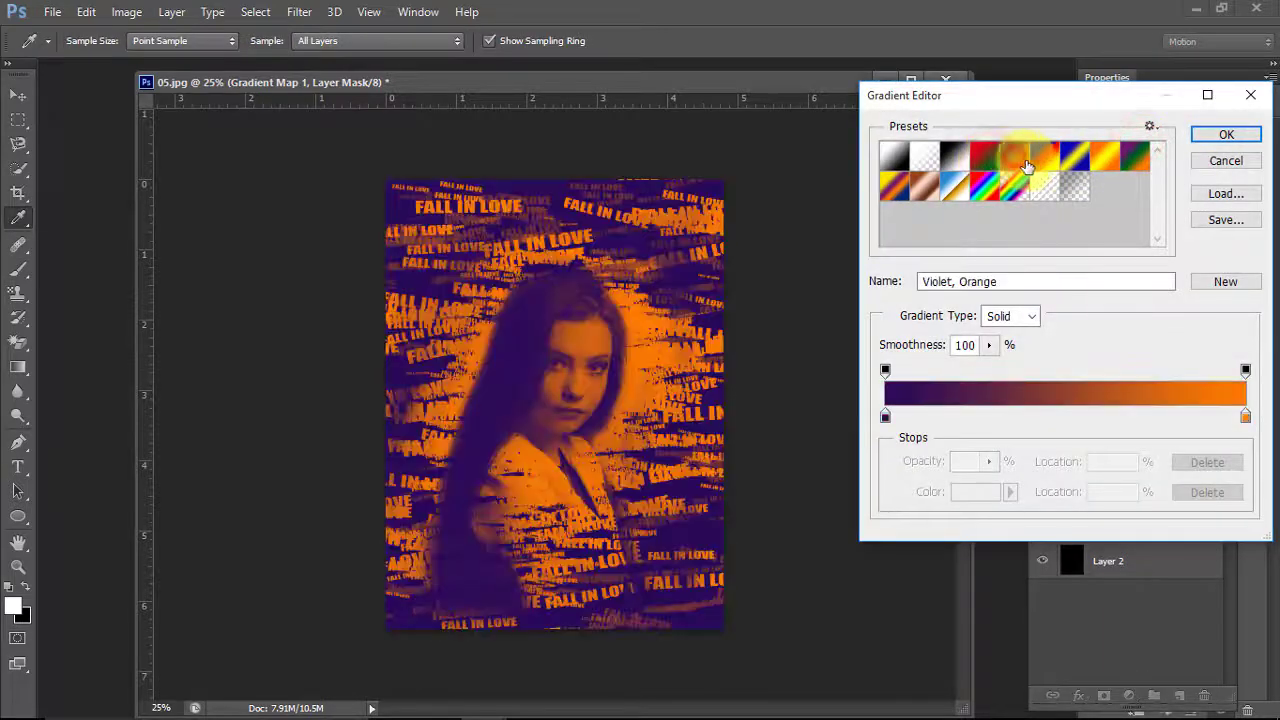
{"action": "left_click", "coordinate": [1044, 157]}
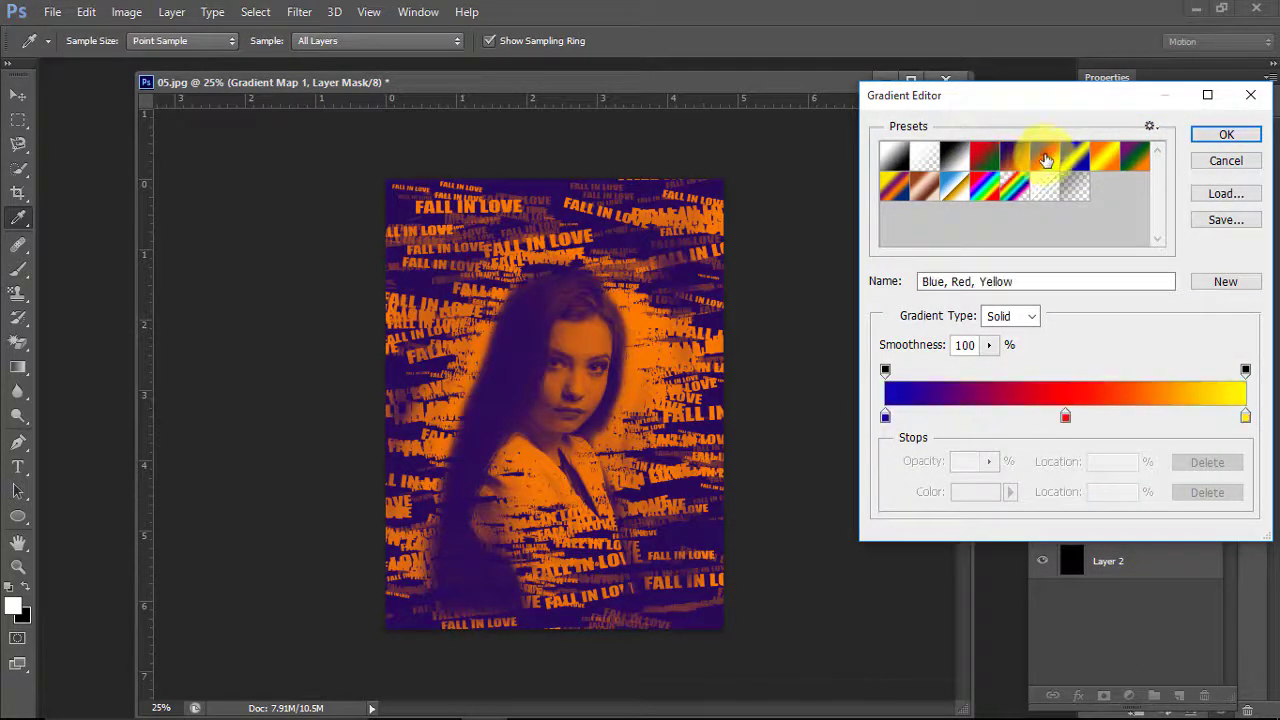
{"action": "left_click", "coordinate": [1014, 157]}
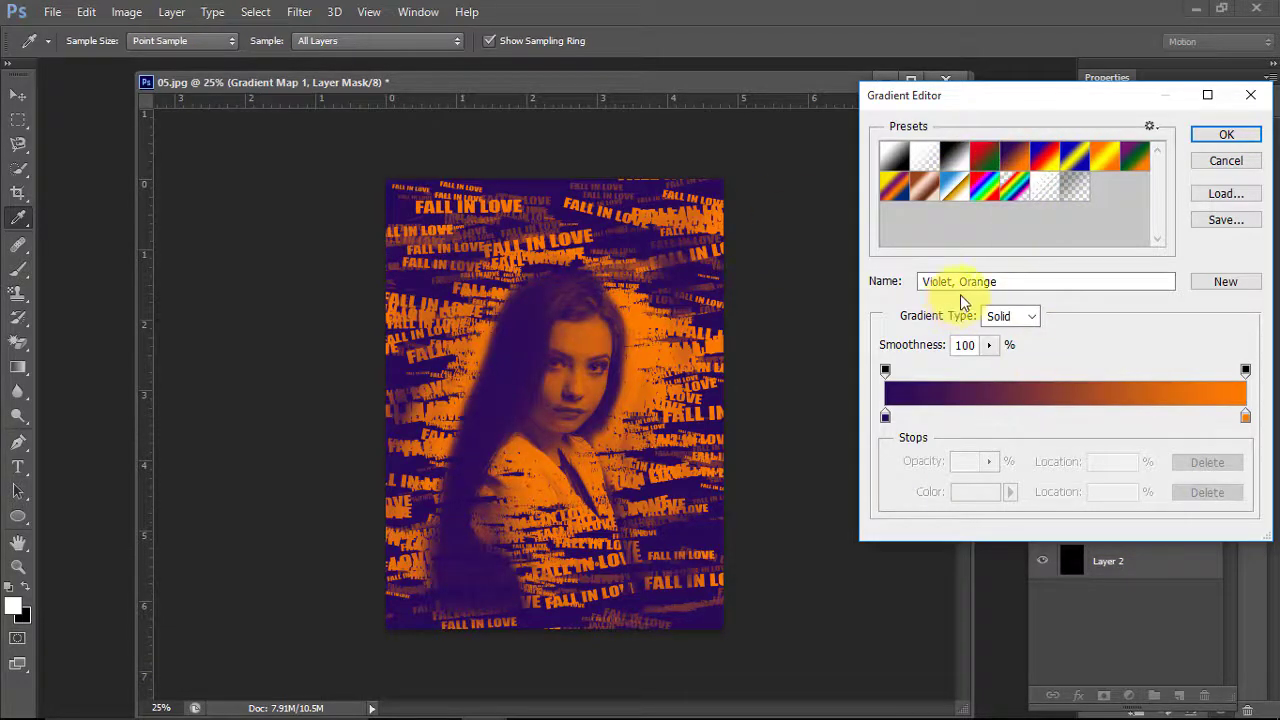
{"action": "left_click", "coordinate": [1228, 136]}
{"action": "left_click_drag", "start_coordinate": [1141, 332], "coordinate": [1155, 192]}
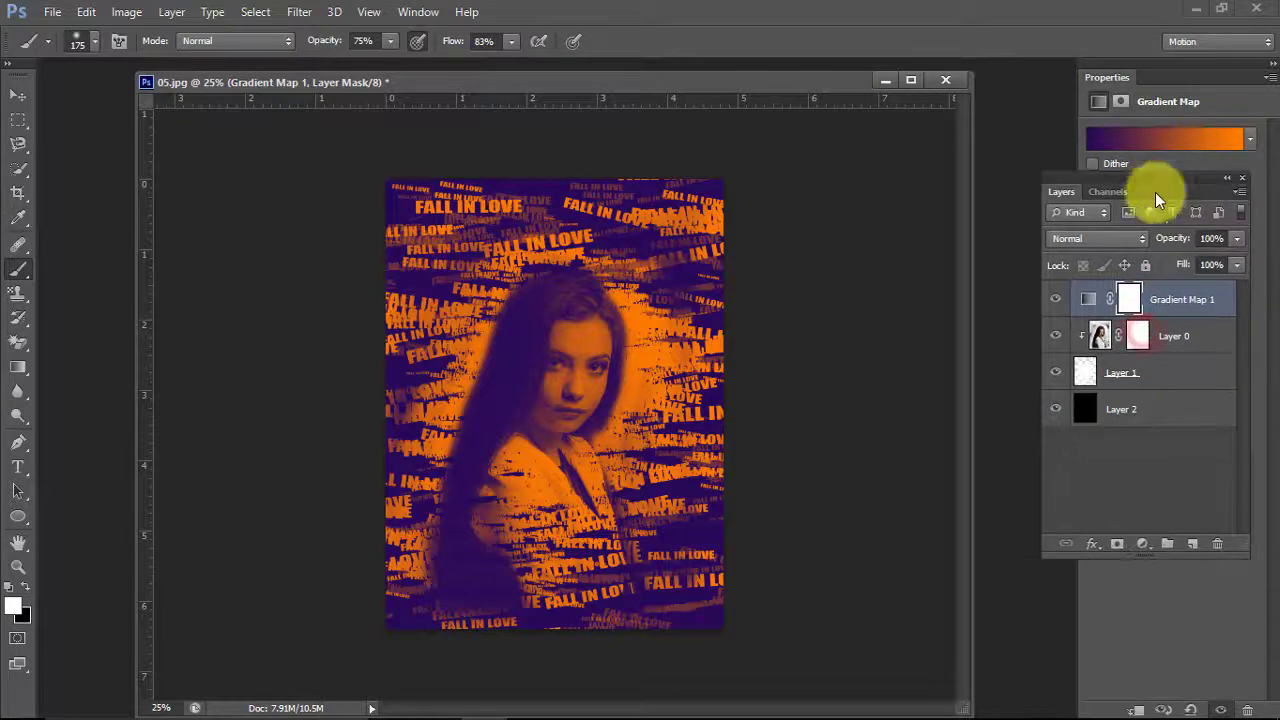
- Set Gradient Map 1 to Overlay blend mode at 50% fill, viewing the canvas at 33.3%
{"action": "left_click", "coordinate": [1092, 240]}
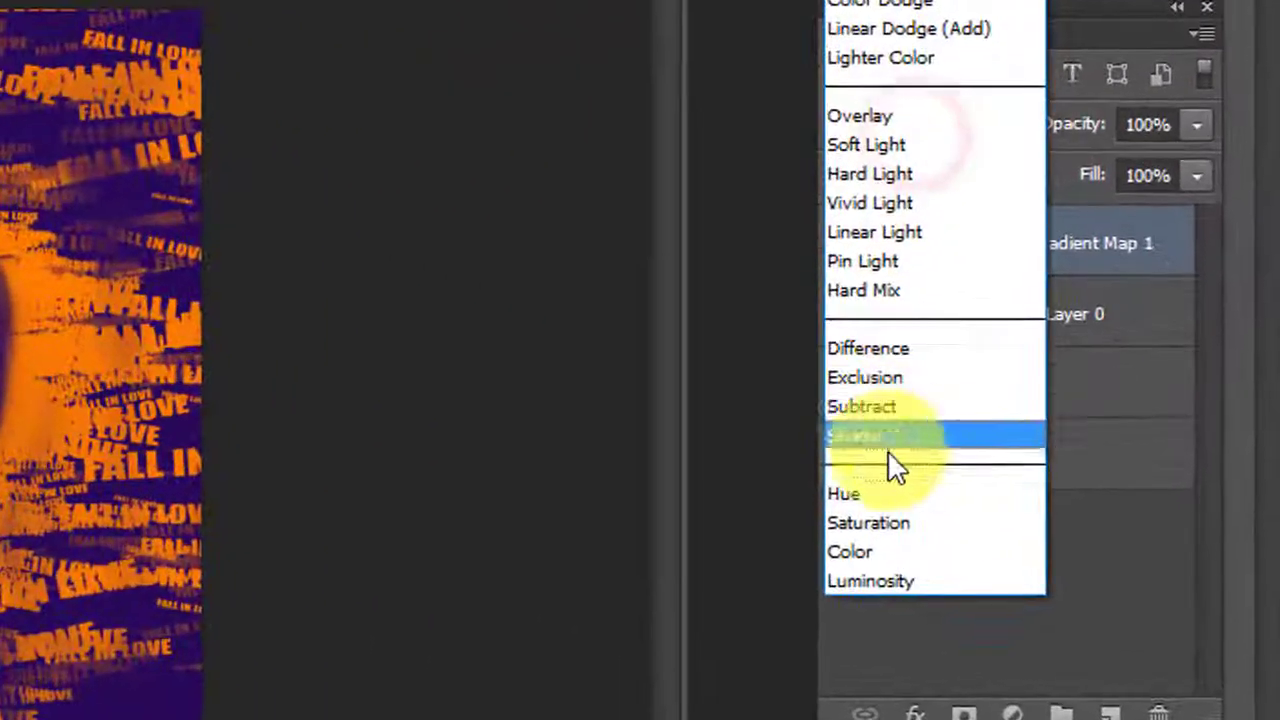
{"action": "left_click", "coordinate": [880, 144]}
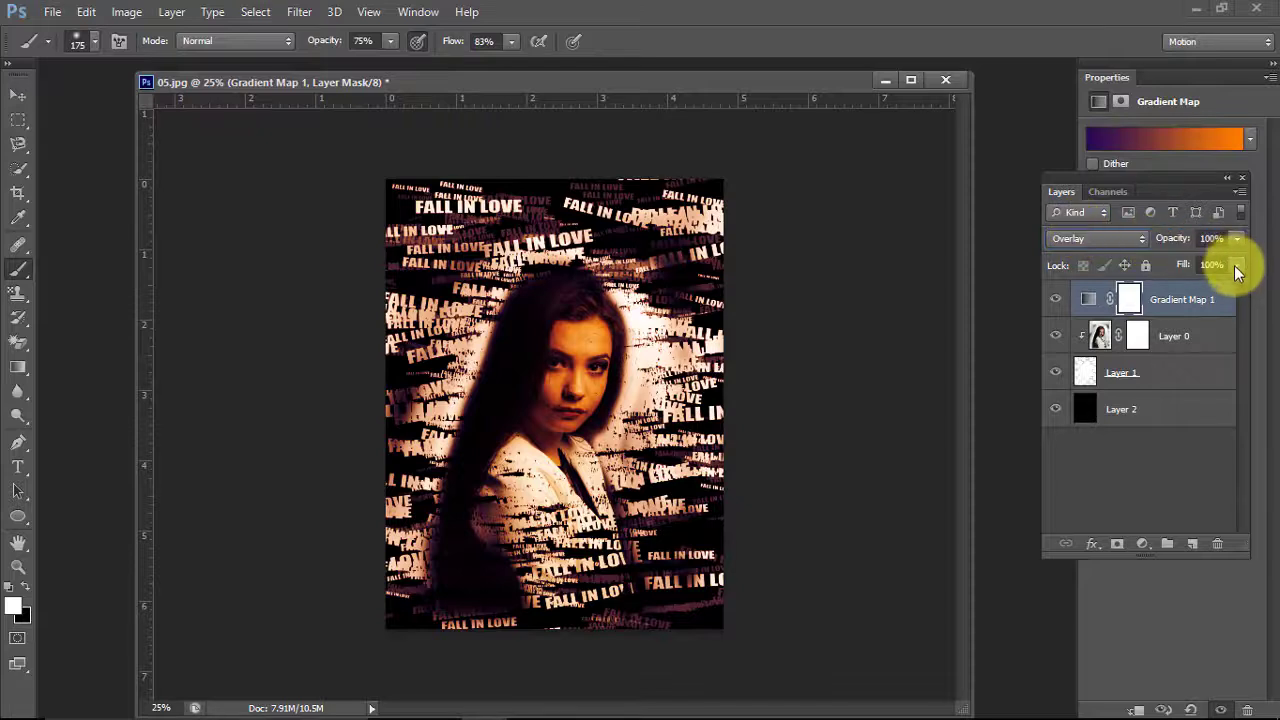
{"action": "left_click", "coordinate": [1206, 285]}
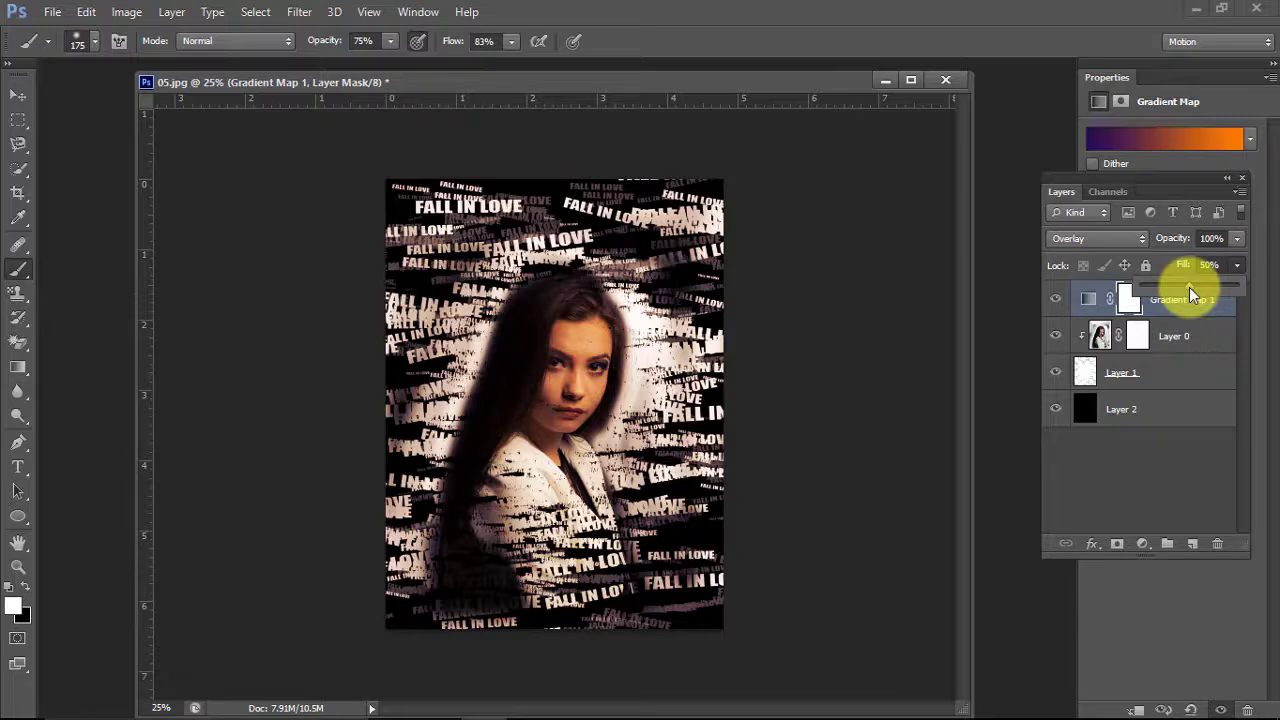
{"action": "key", "text": "ctrl+plus"}
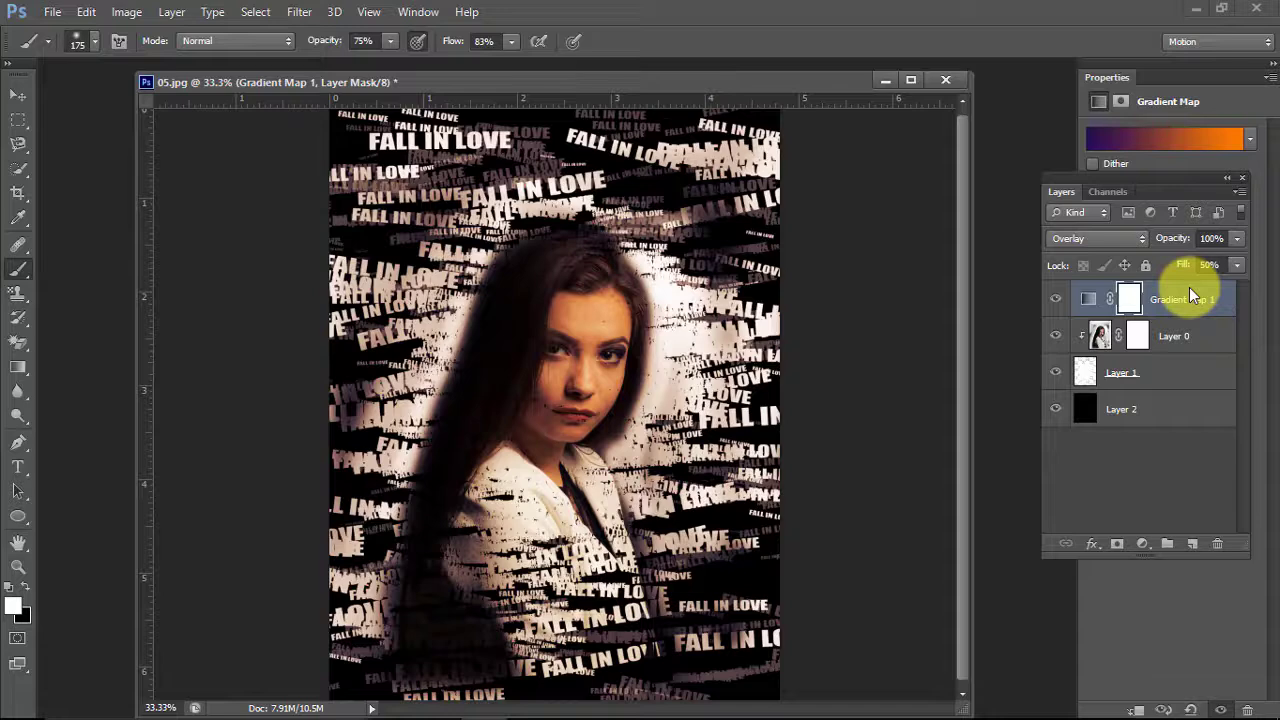
{"action": "key", "text": "ctrl+minus"}
{"action": "key", "text": "ctrl+plus"}
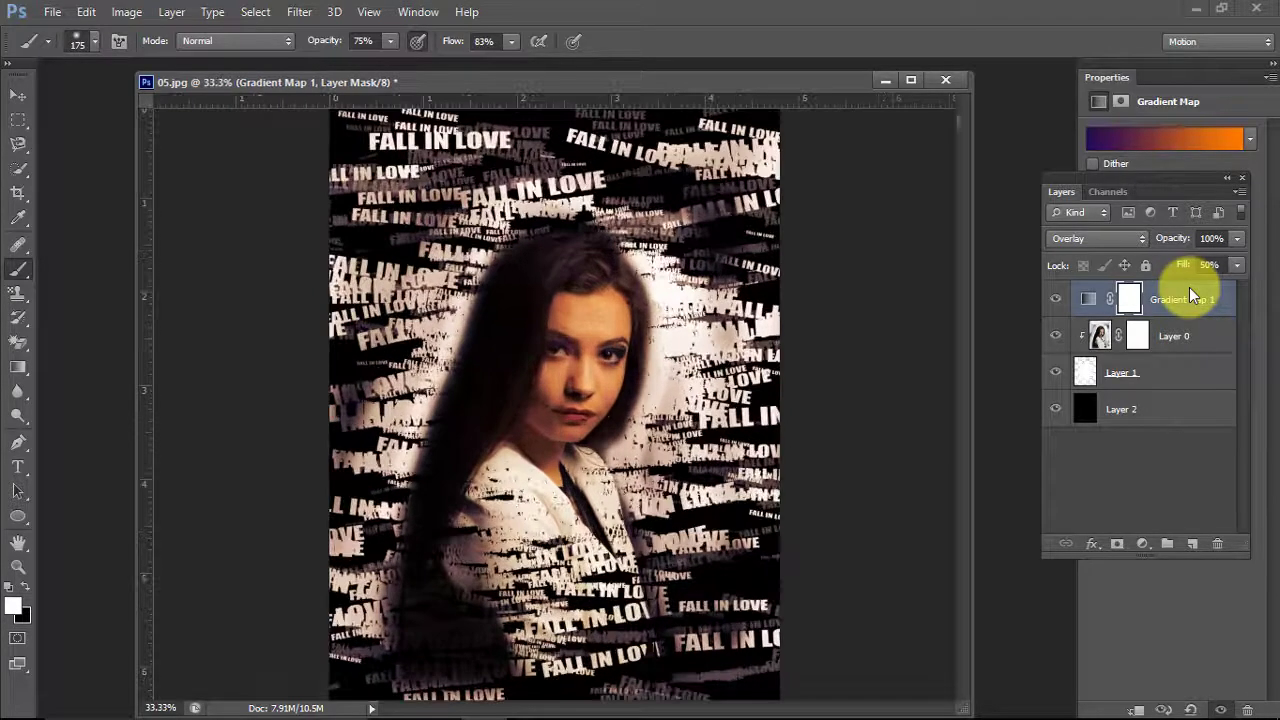